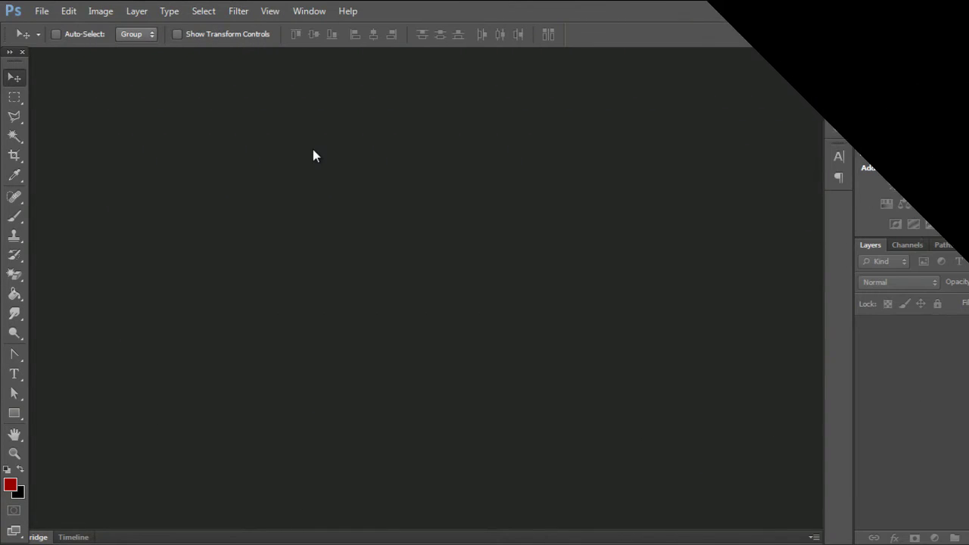
Create a new 1200 × 1200 px, 72 ppi RGB document with White background contents
key("ctrl+n")
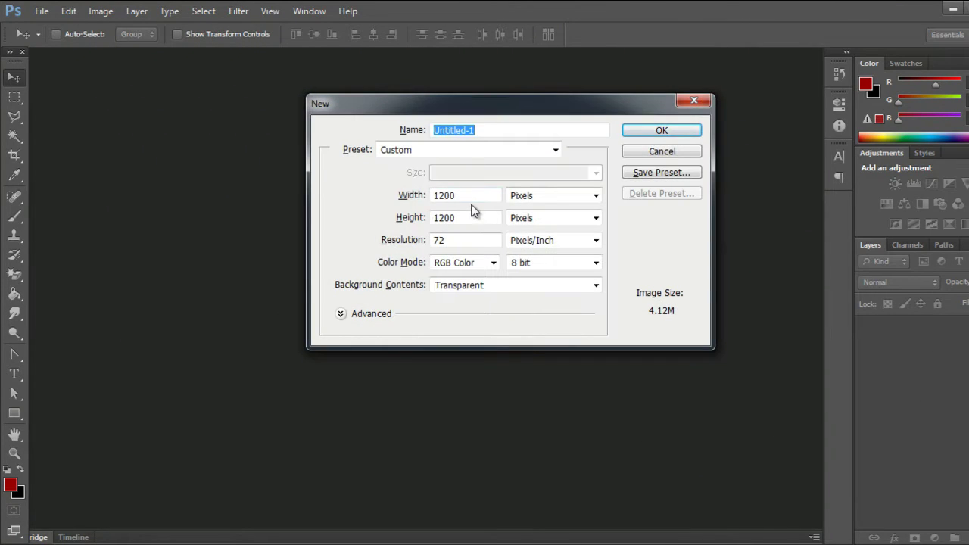
double_click(444, 217)
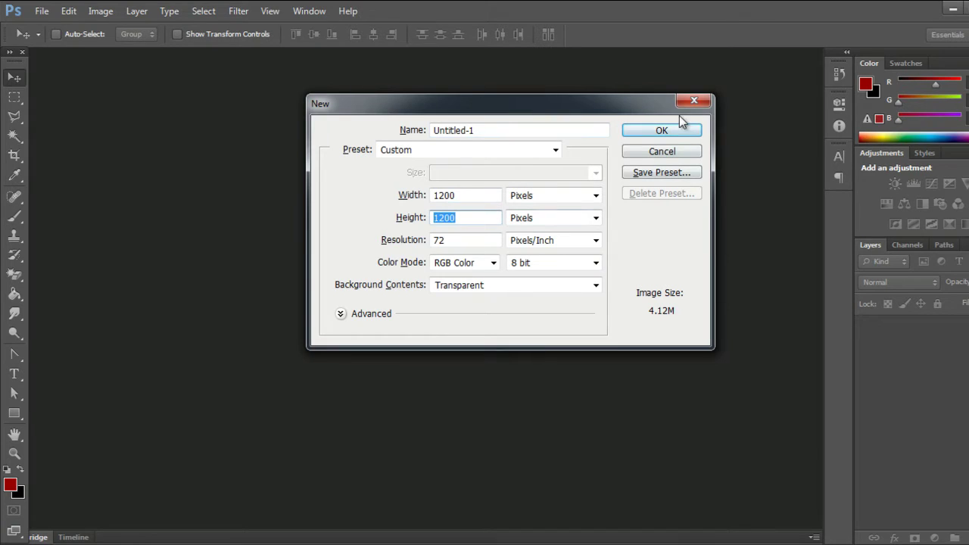
left_click(552, 287)
left_click(488, 297)
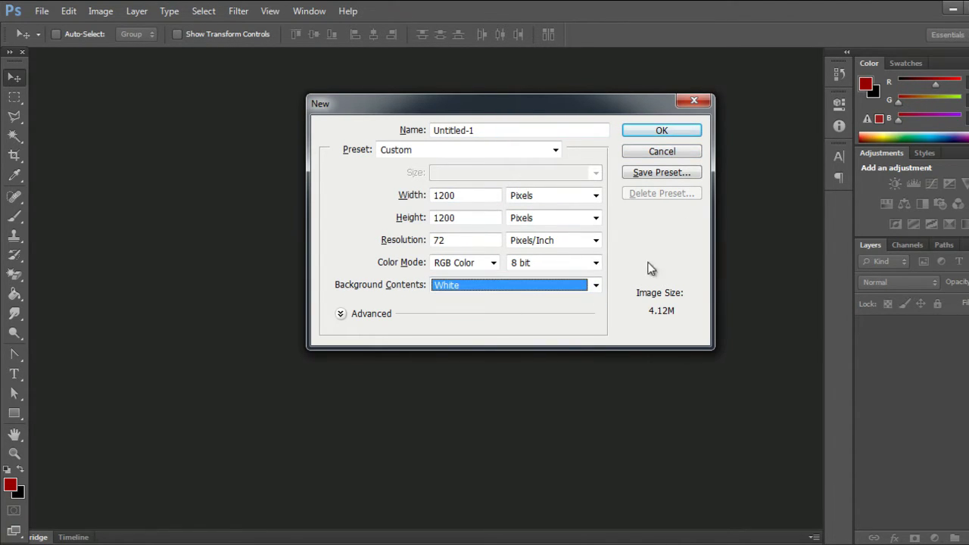
left_click(675, 132)
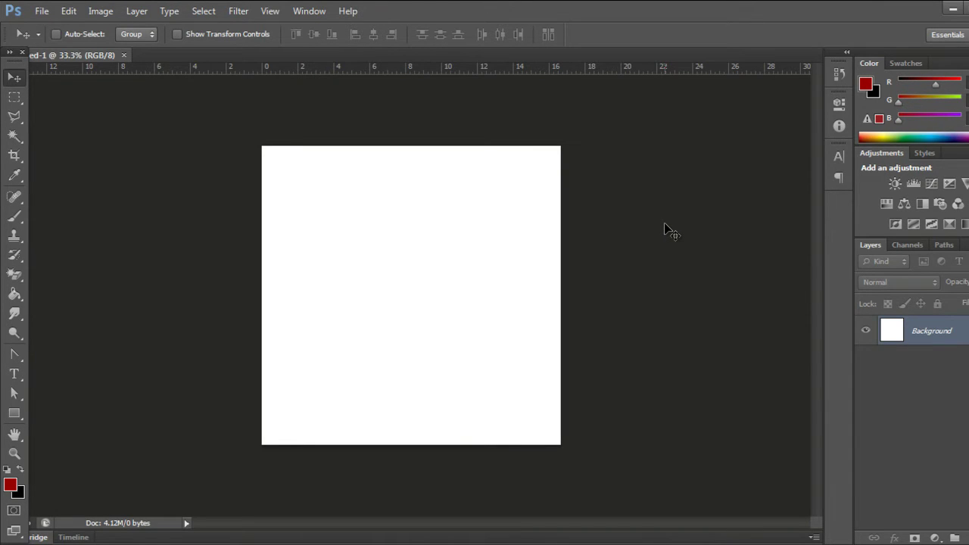
Start a text layer on the fitted canvas using Franklin Gothic Heavy
key("ctrl+0")
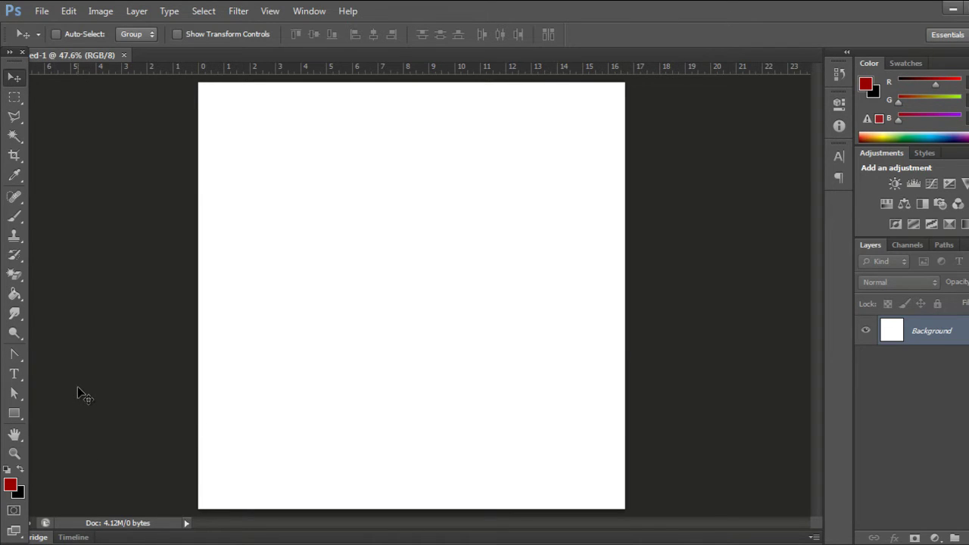
left_click(13, 373)
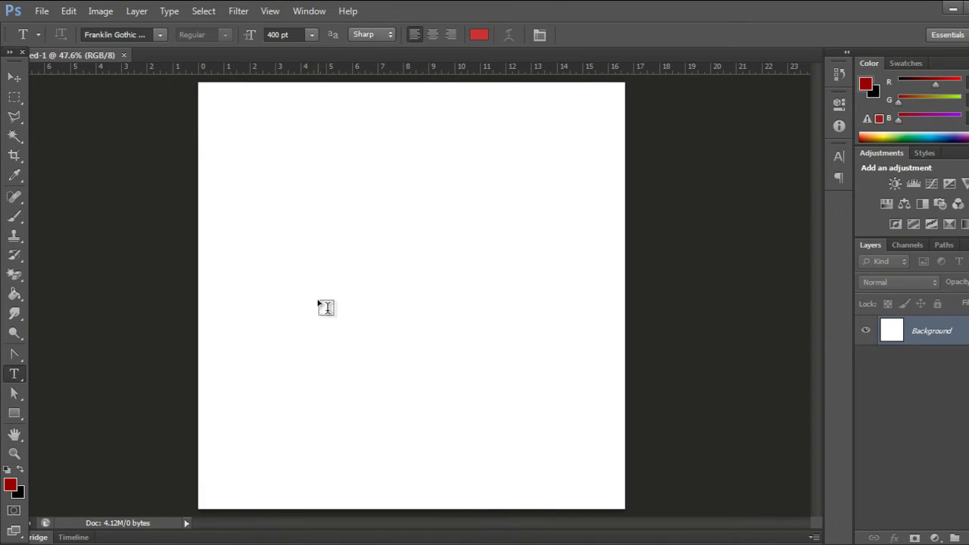
left_click(267, 250)
left_click(159, 35)
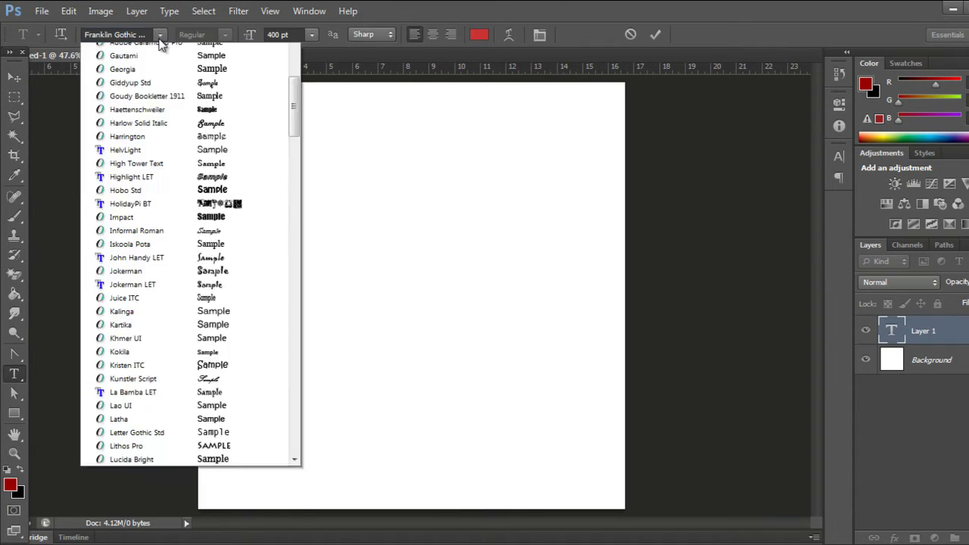
left_click_drag(294, 190, 293, 155)
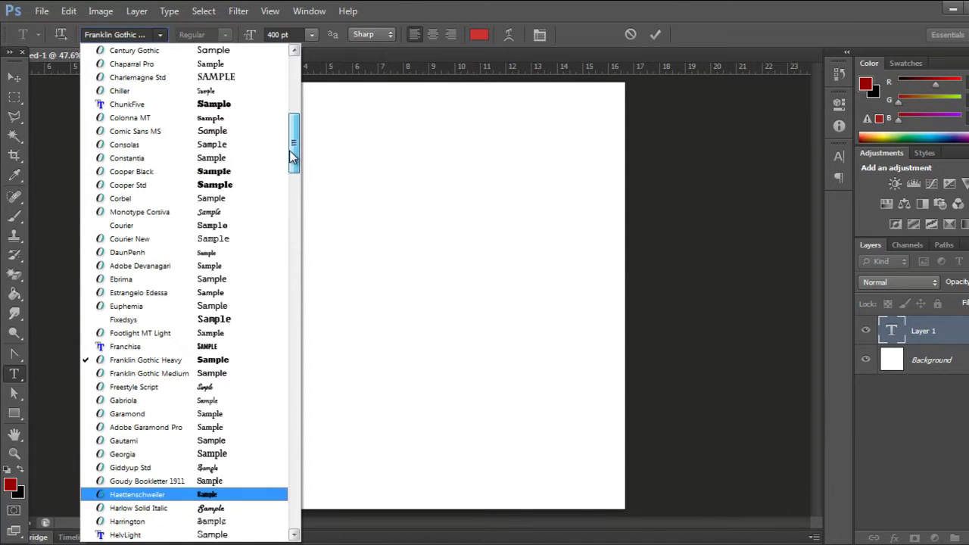
left_click(160, 360)
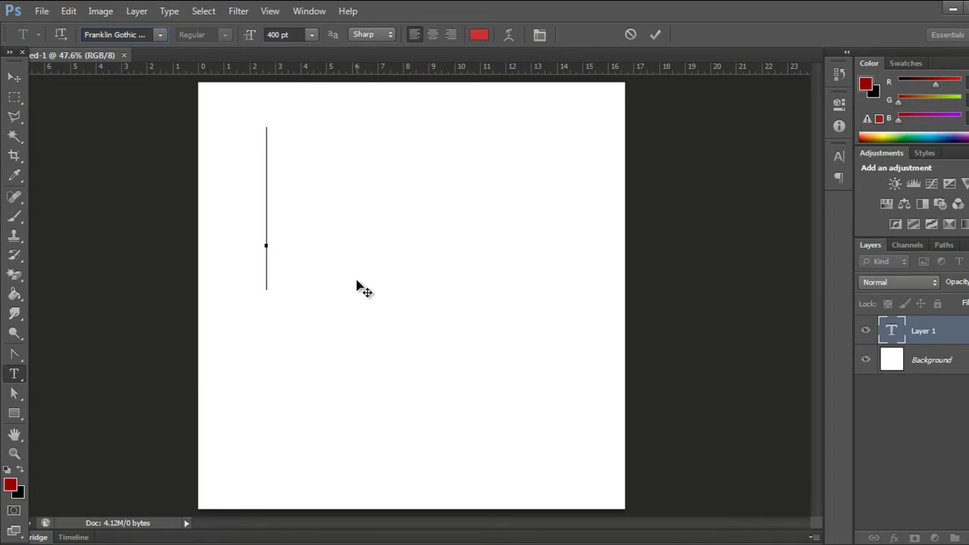
Enter the word TYPE, colour it red #cc3333, and commit the layer
type("TYPE")
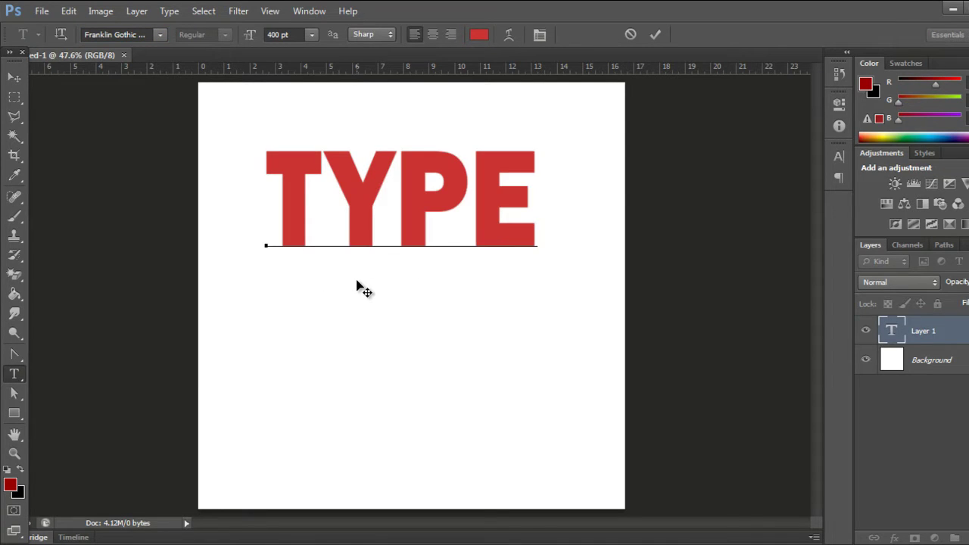
double_click(288, 201)
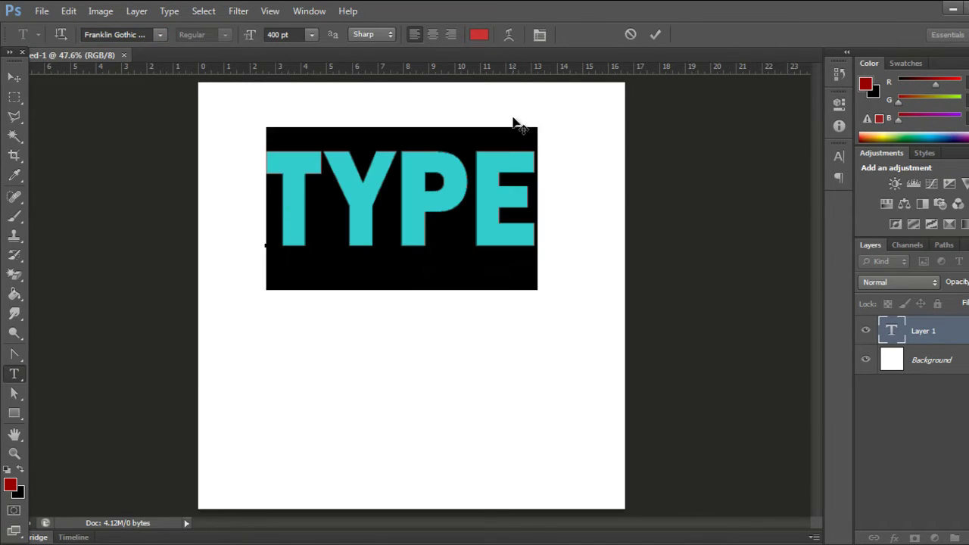
left_click(478, 35)
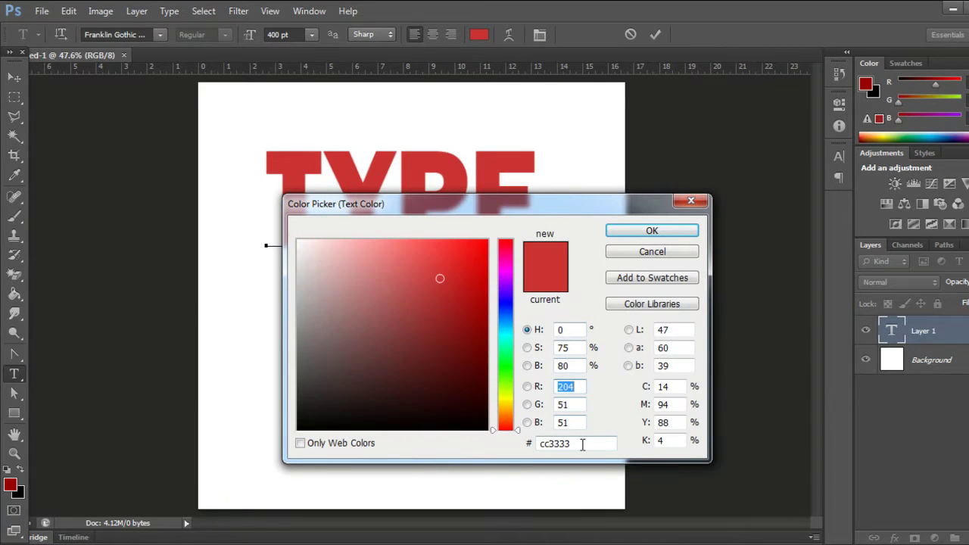
left_click(657, 233)
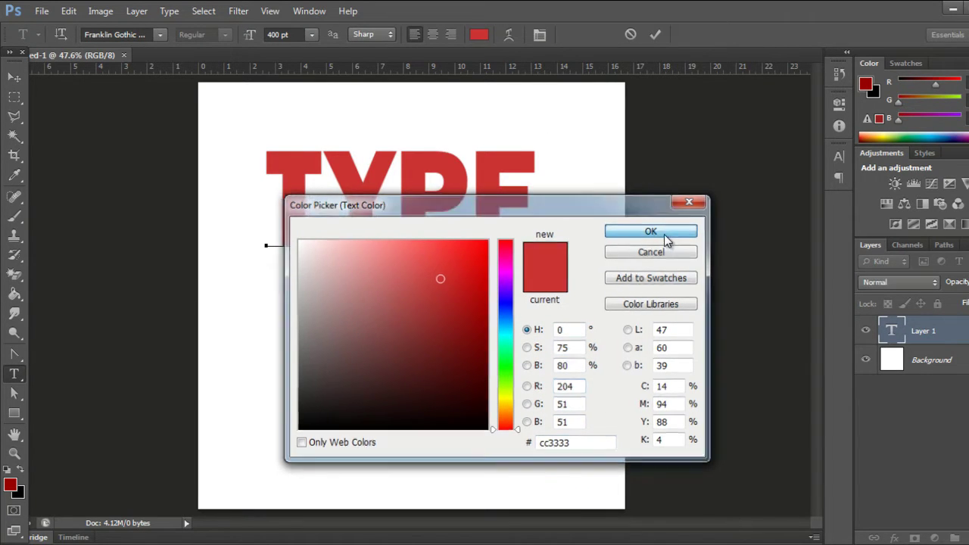
left_click(655, 34)
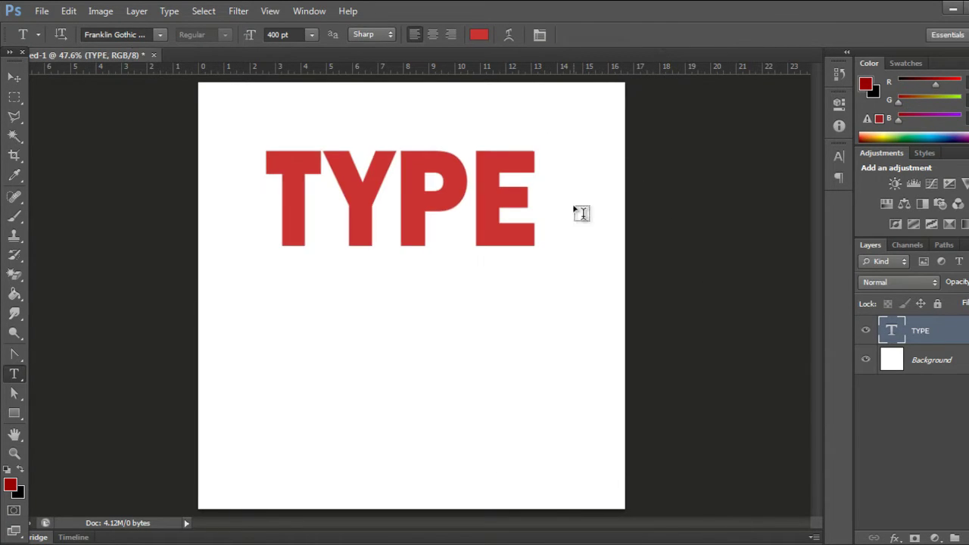
Move TYPE down toward the canvas centre and tighten the T–Y kerning
key("v")
left_click_drag(426, 201, 424, 259)
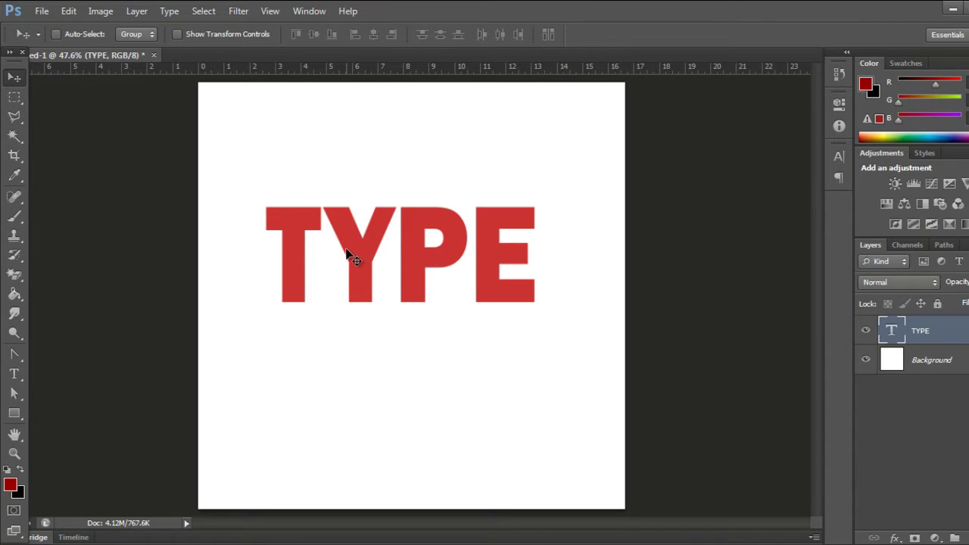
double_click(891, 331)
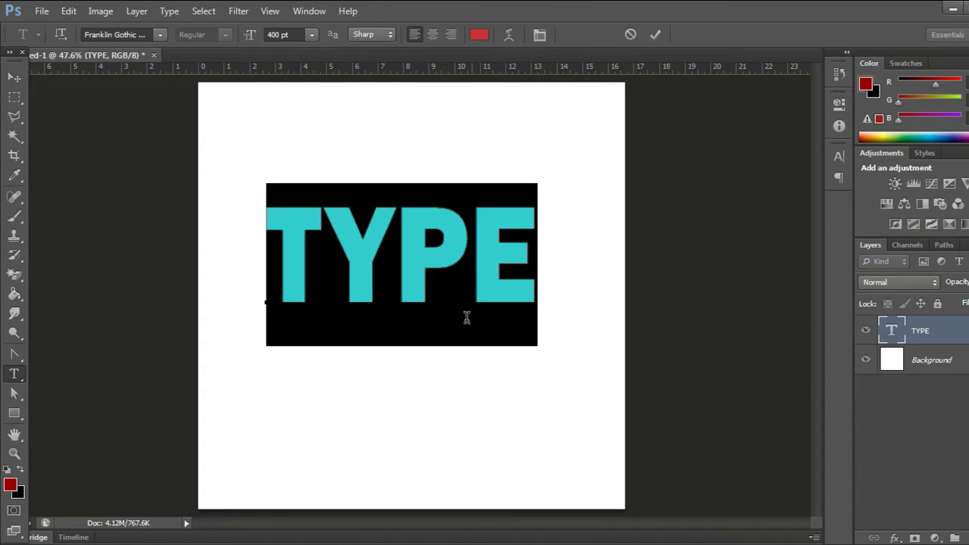
left_click(339, 251)
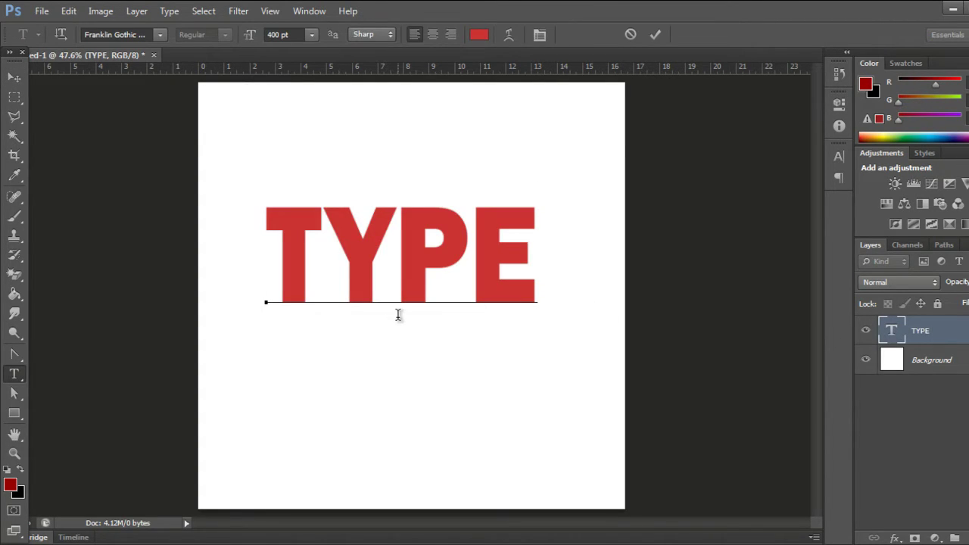
key("alt+Left")
Tighten the Y–P and P–E kerning and commit the edited text
key("Right")
key("Right")
key("Left")
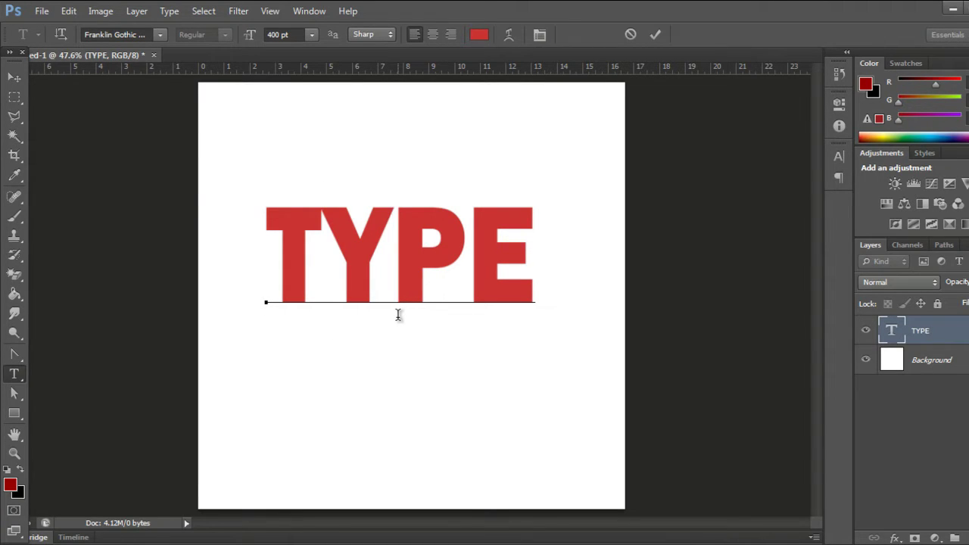
key("alt+Left")
key("alt+Left")
key("Right")
key("Right")
key("Left")
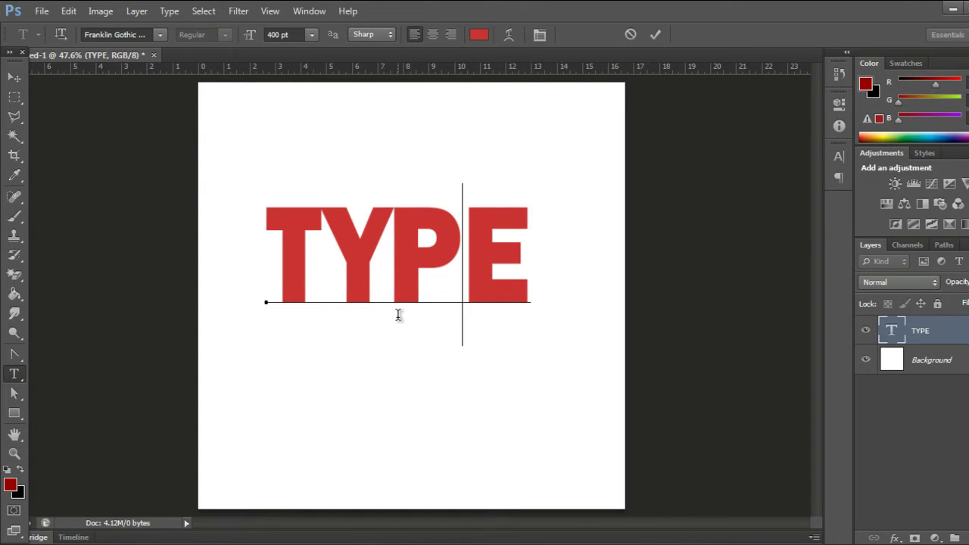
key("alt+Left")
key("alt+Left")
key("alt+Left")
key("alt+Left")
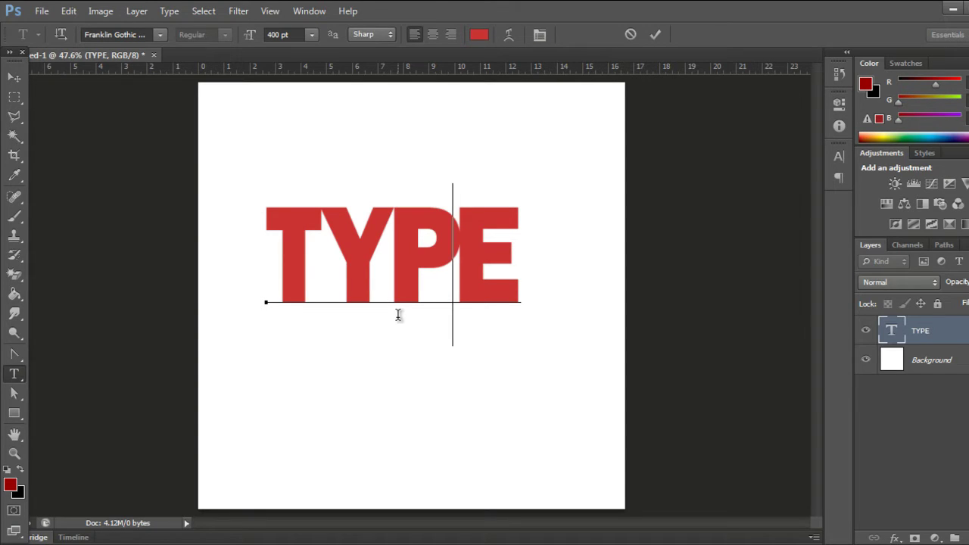
left_click(655, 34)
key("v")
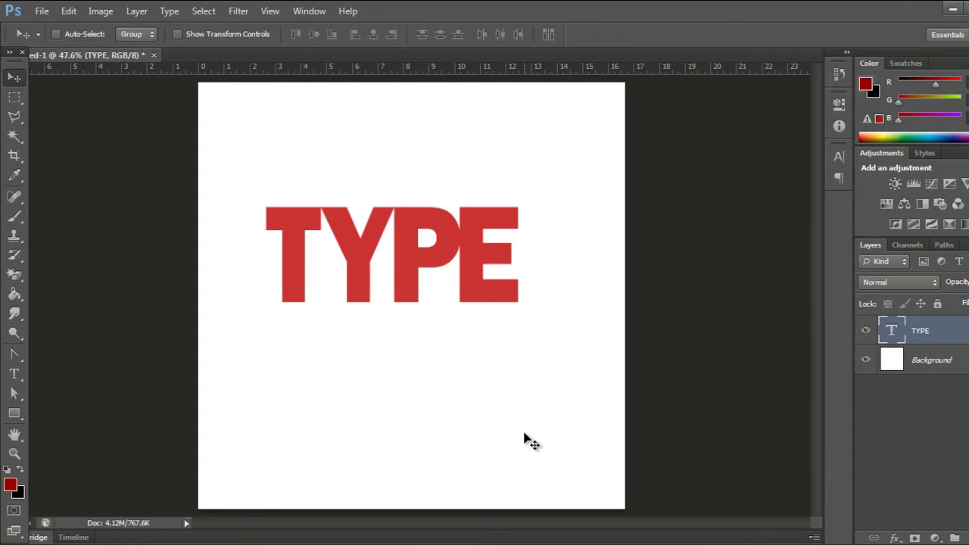
Duplicate TYPE, place the copy beneath the original, and recolour its text 990000
key("ctrl+j")
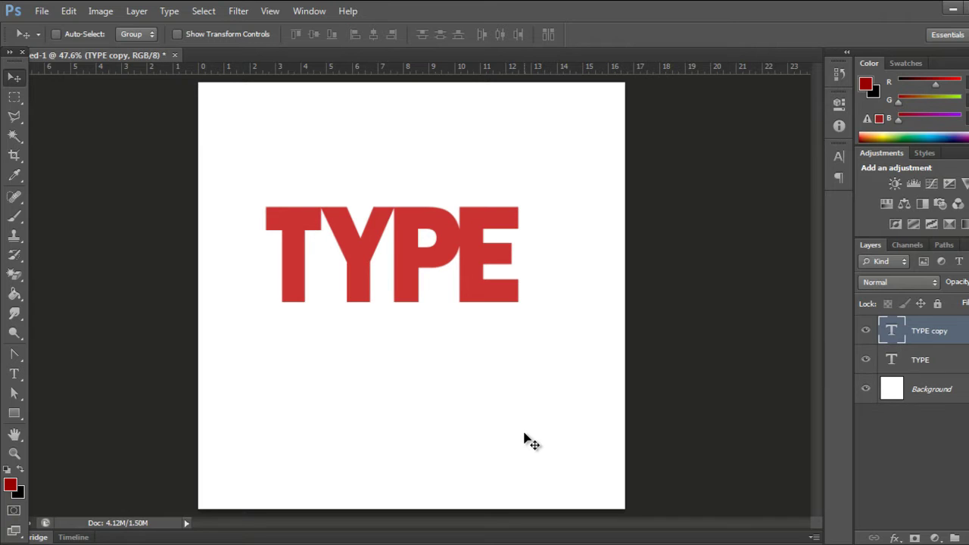
left_click_drag(954, 333, 955, 374)
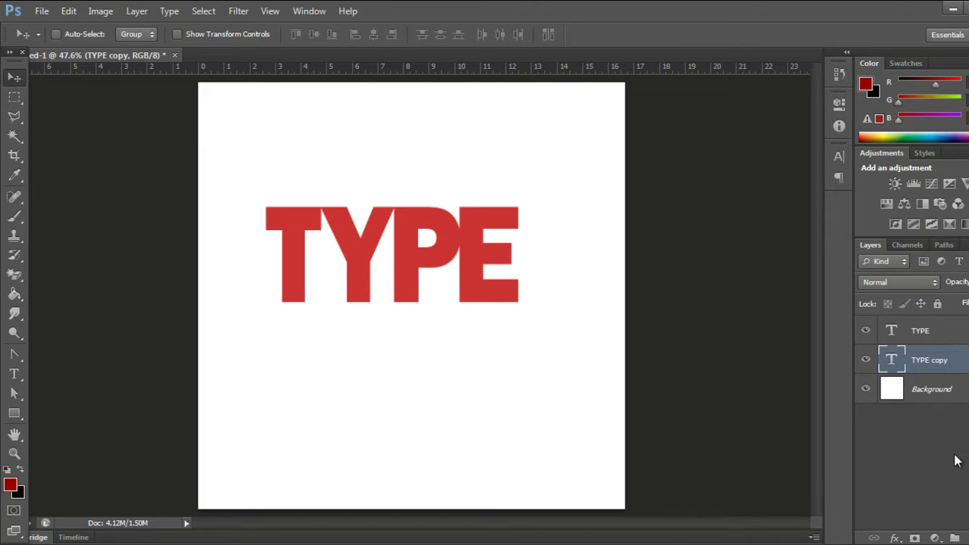
double_click(892, 358)
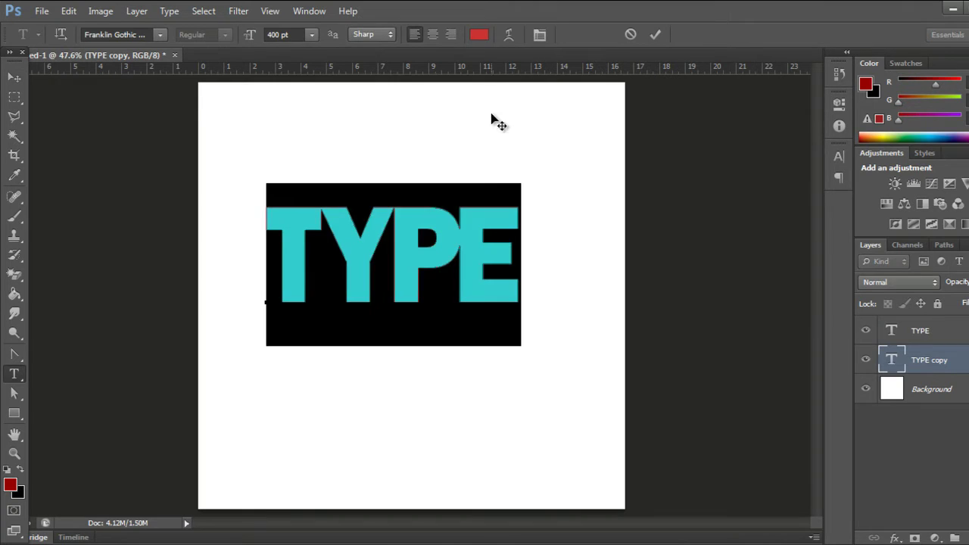
left_click(479, 35)
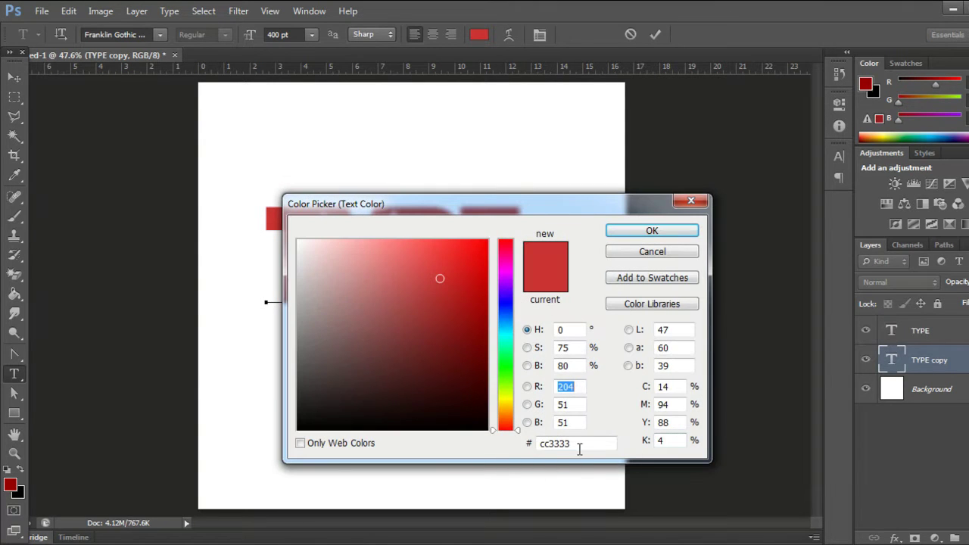
left_click(552, 443)
type("990000")
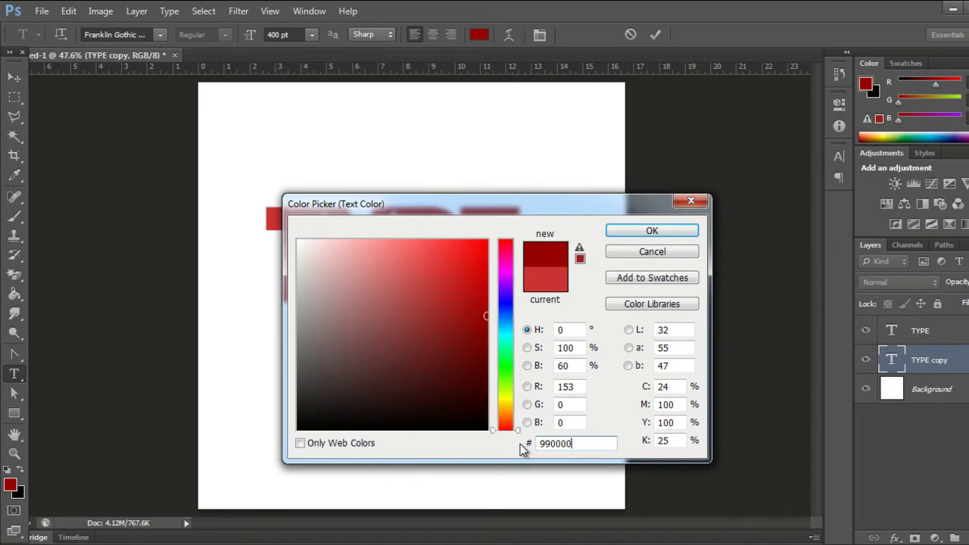
left_click(657, 232)
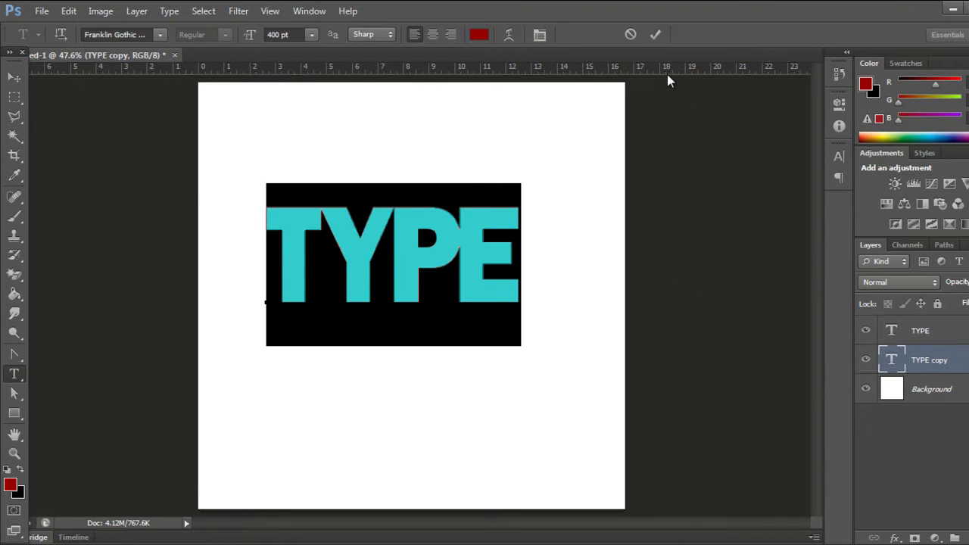
Commit the recoloured copy and scale it down to about 95.4% with Free Transform
left_click(653, 36)
key("v")
key("ctrl+t")
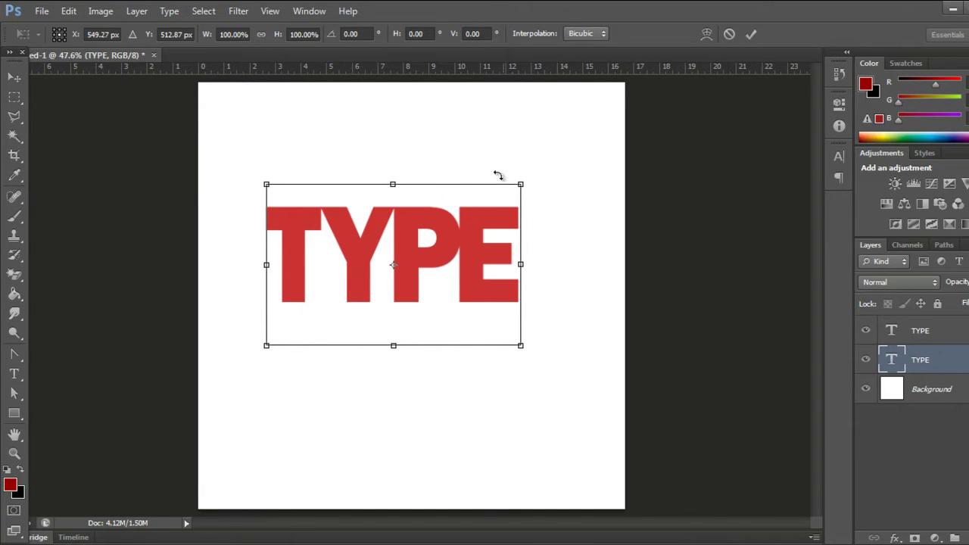
left_click_drag(520, 185, 512, 191)
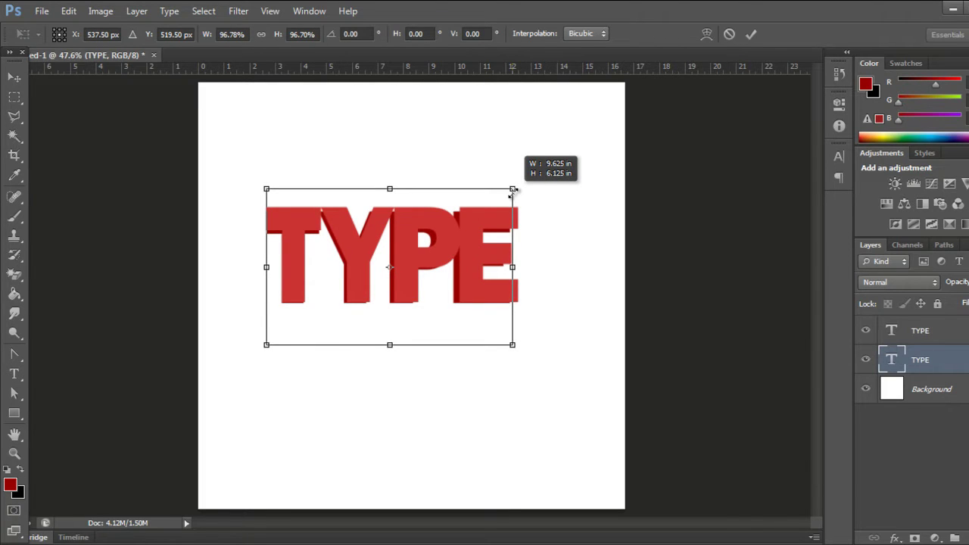
left_click_drag(514, 193, 510, 195)
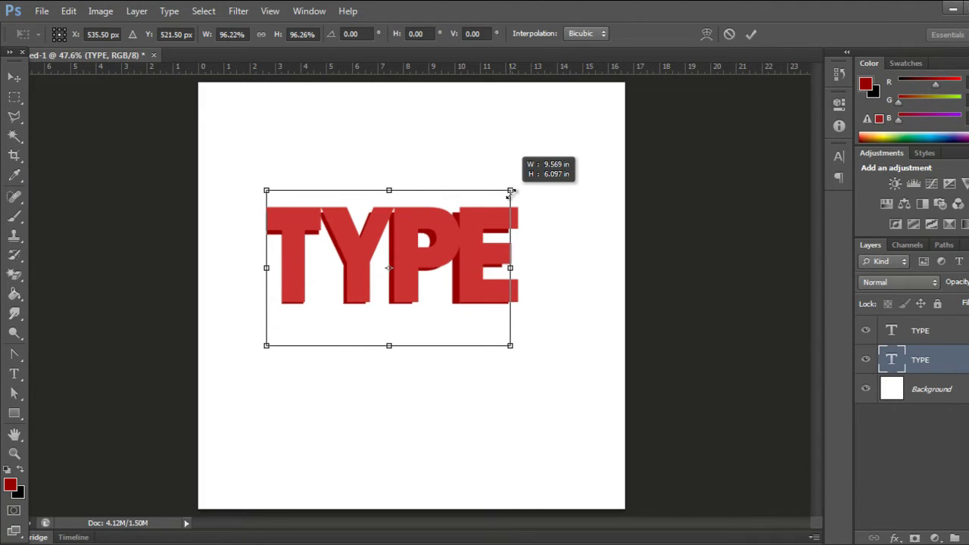
left_click_drag(509, 196, 512, 195)
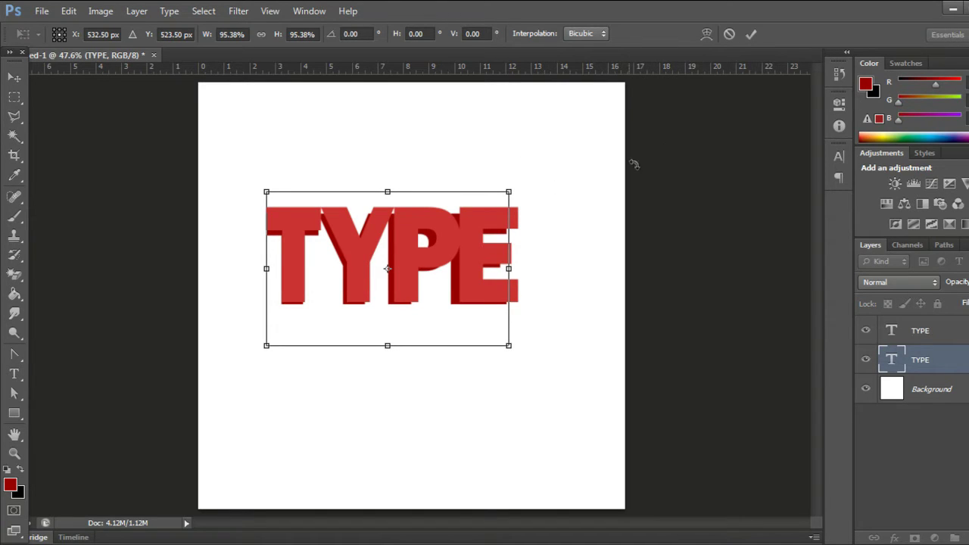
left_click(752, 34)
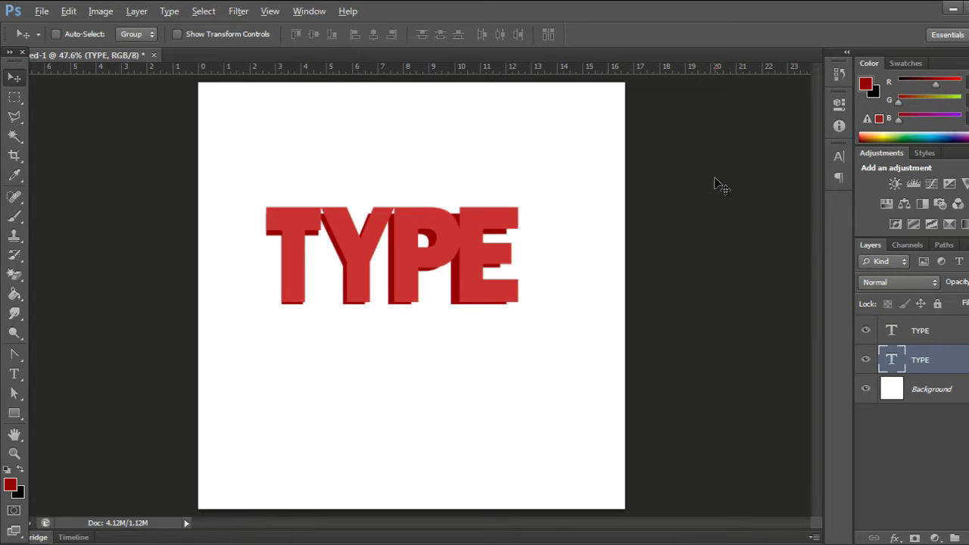
Duplicate the dark red shadow layer and nudge the copy right and down
key("ctrl+j")
key("ctrl+j")
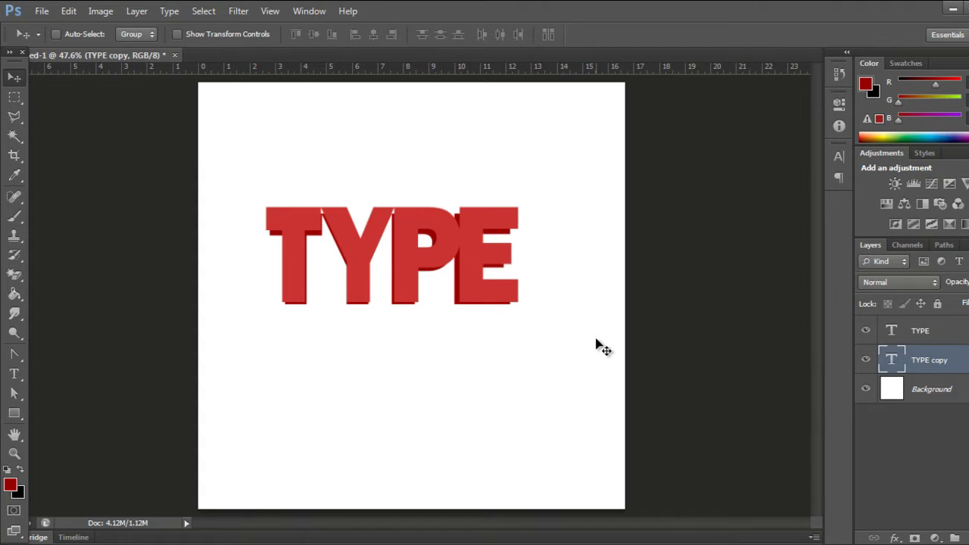
key("Left")
key("shift+Right")
key("shift+Right")
key("shift+Right")
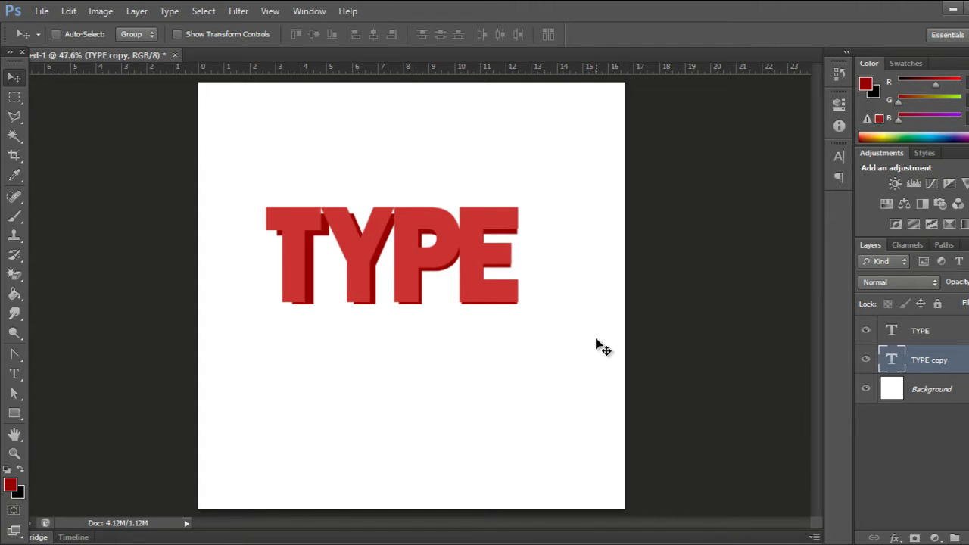
key("shift+Down")
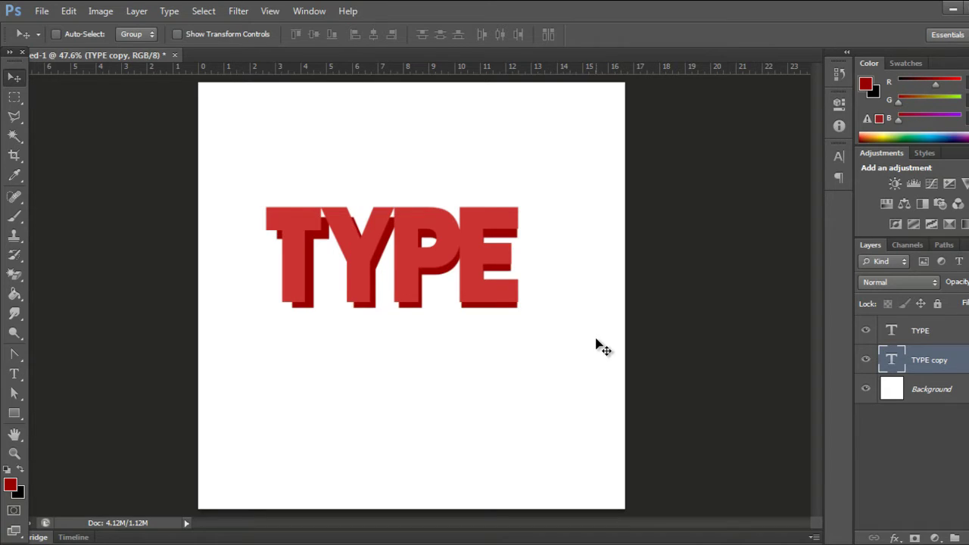
key("shift+Down")
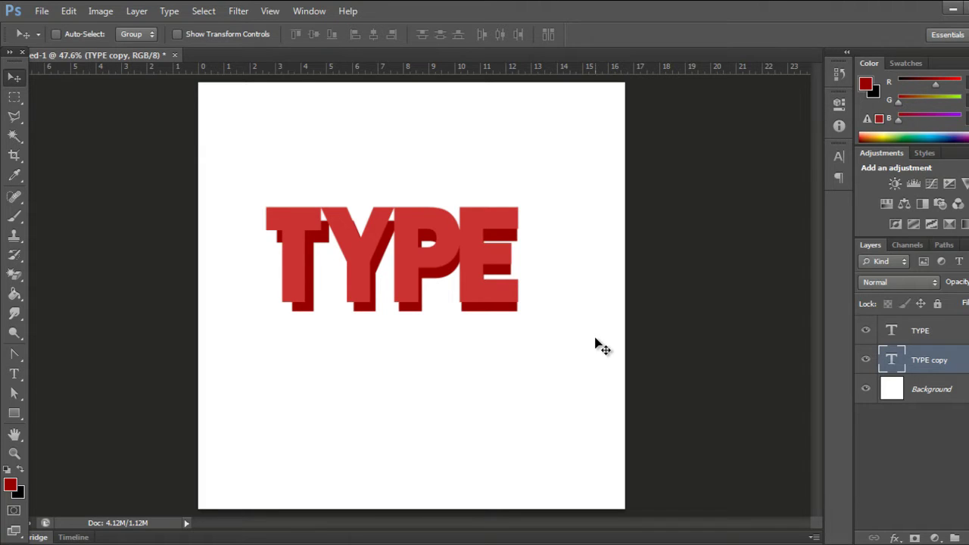
Narrow the shadow copy to 96.05% width and add a new empty layer
key("ctrl+t")
left_click_drag(519, 277, 512, 277)
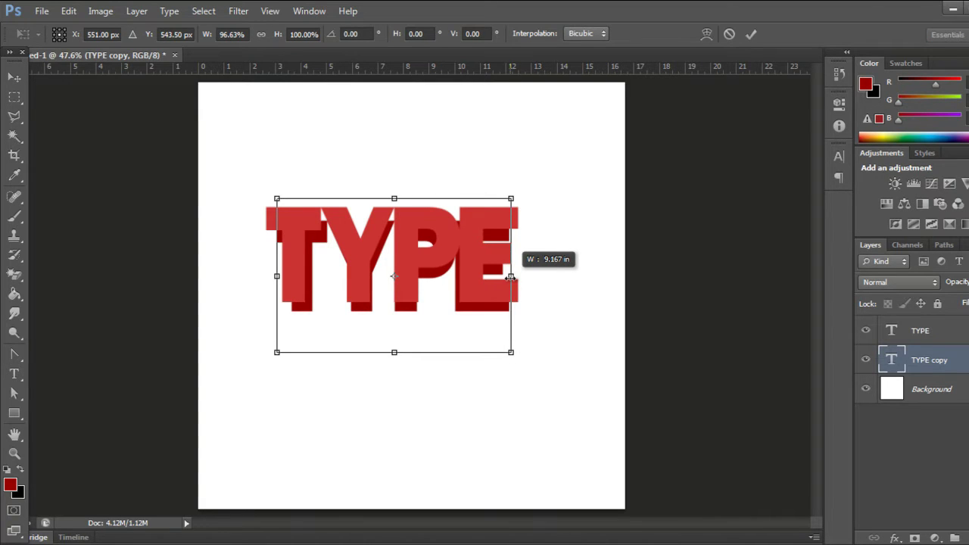
left_click_drag(511, 277, 509, 278)
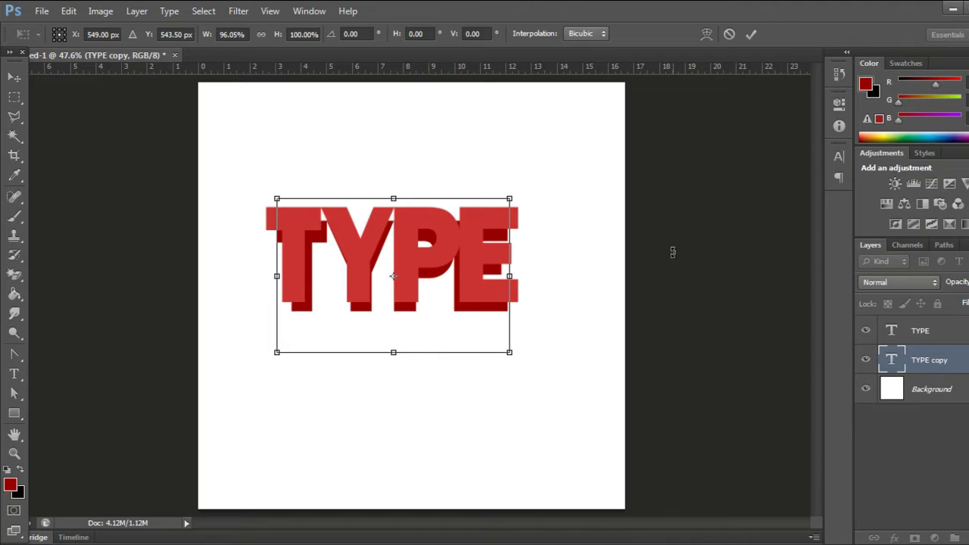
left_click(751, 34)
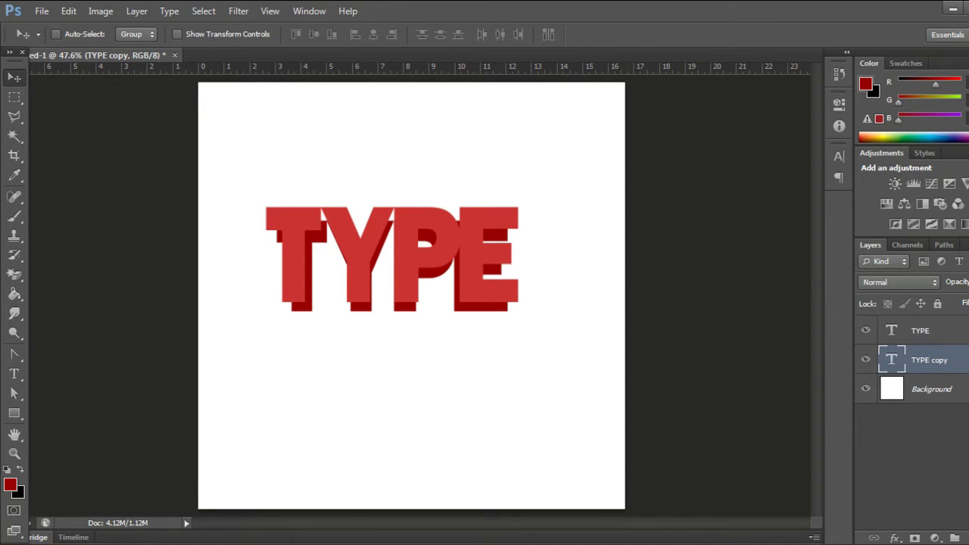
key("ctrl+shift+alt+n")
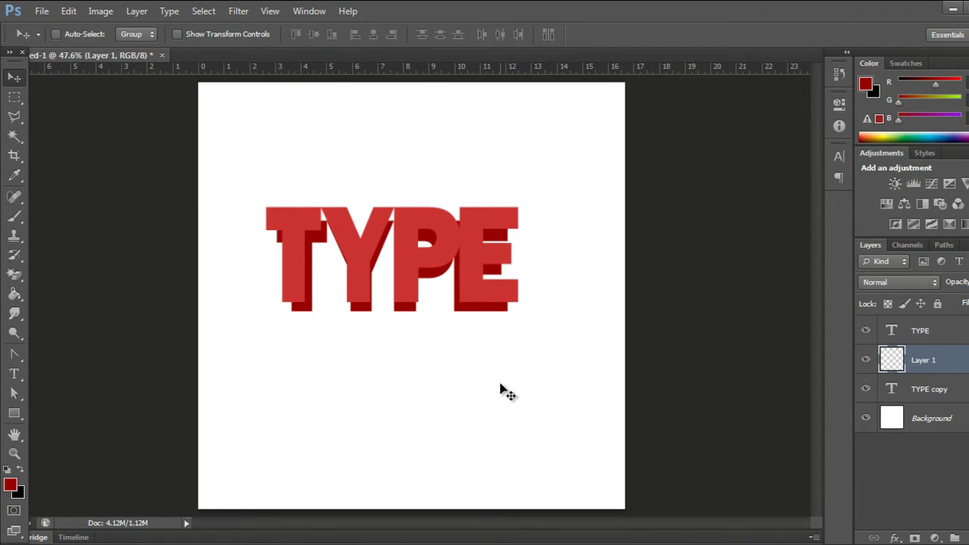
Zoom in closer on the TYPE lettering
key("ctrl+plus")
key("ctrl+plus")
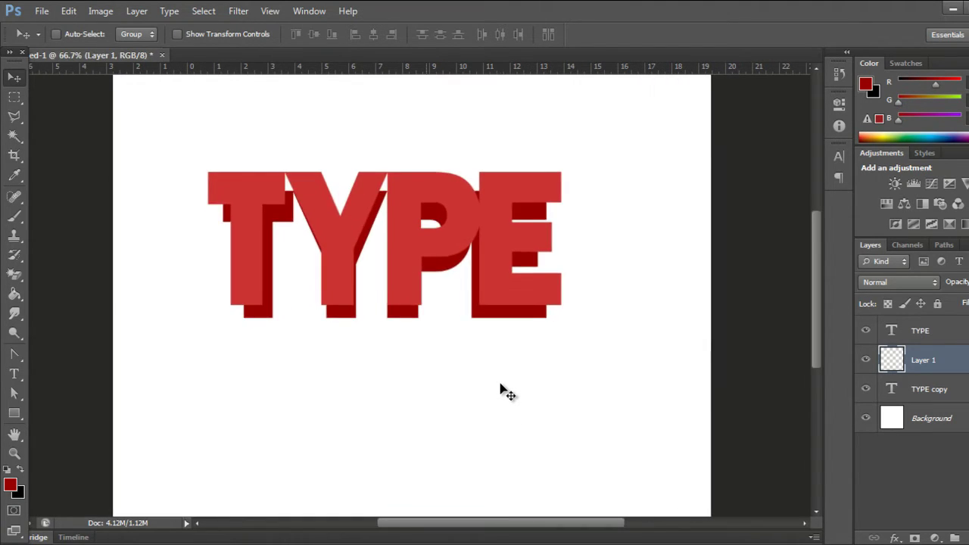
key("ctrl+plus")
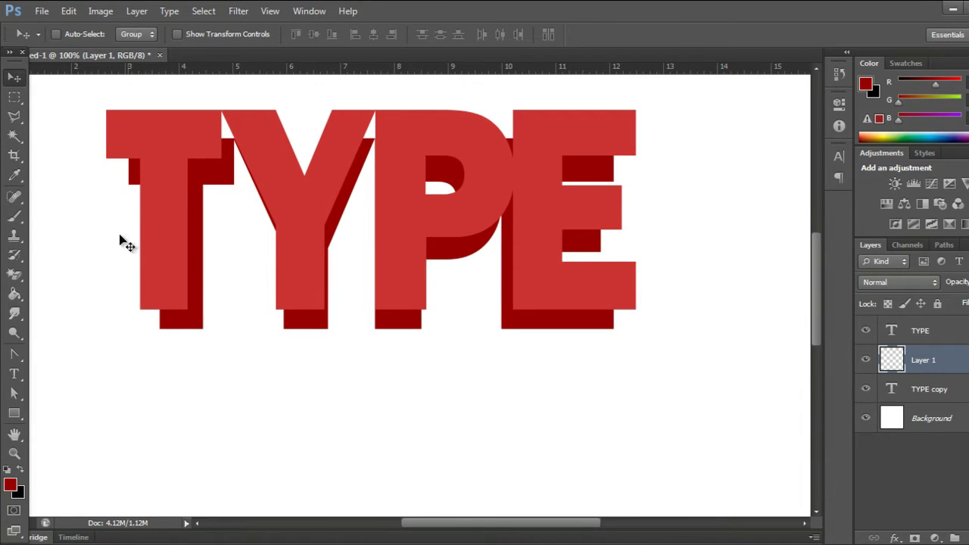
Select the Polygonal Lasso Tool and confirm the 990000 foreground colour without changing it
left_click(14, 116)
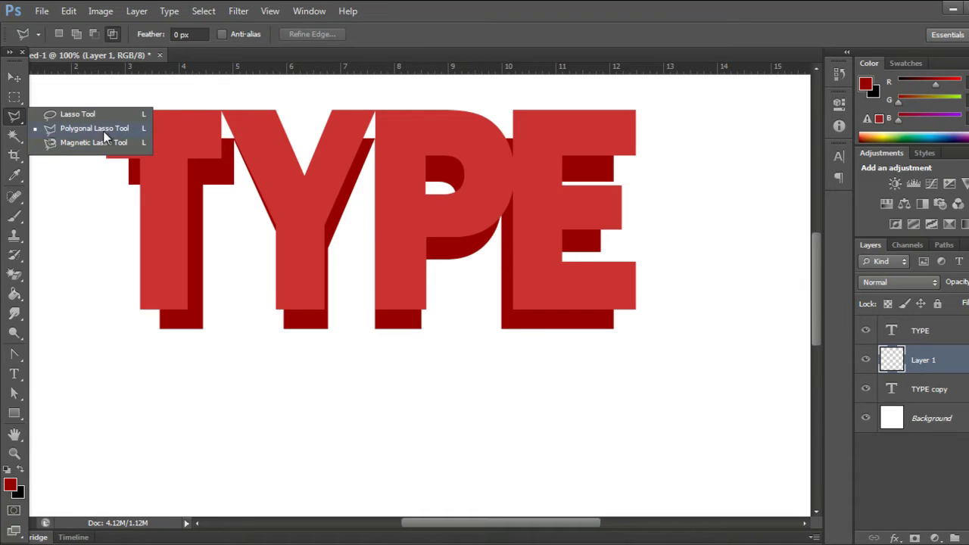
left_click(78, 114)
left_click(14, 115)
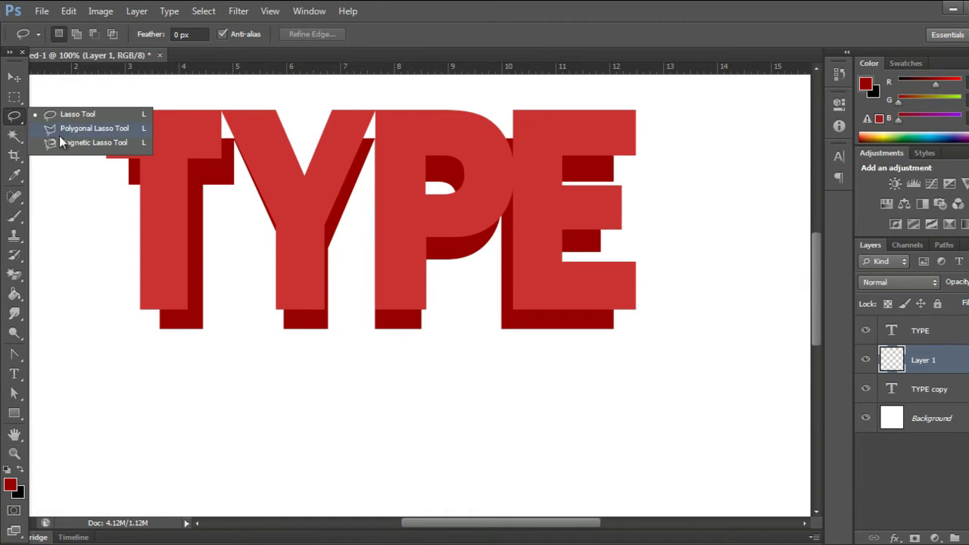
left_click(62, 128)
left_click(10, 485)
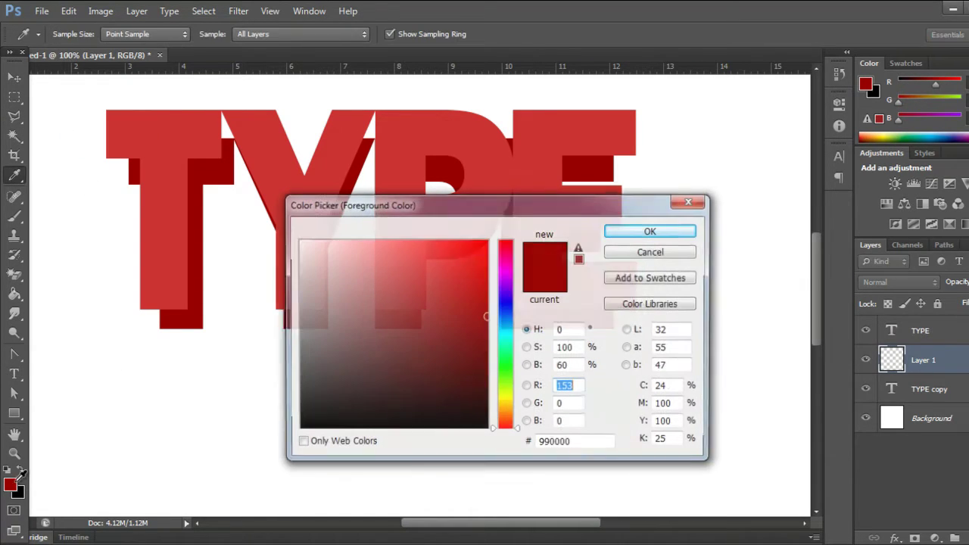
left_click(618, 255)
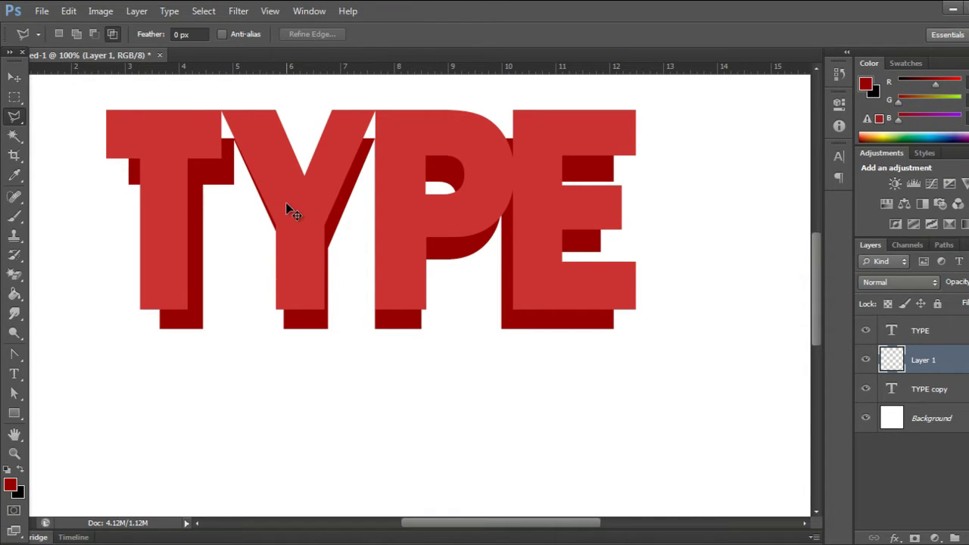
At 200% zoom, fill a dark red triangle at the T's outer left corner
key("ctrl+plus")
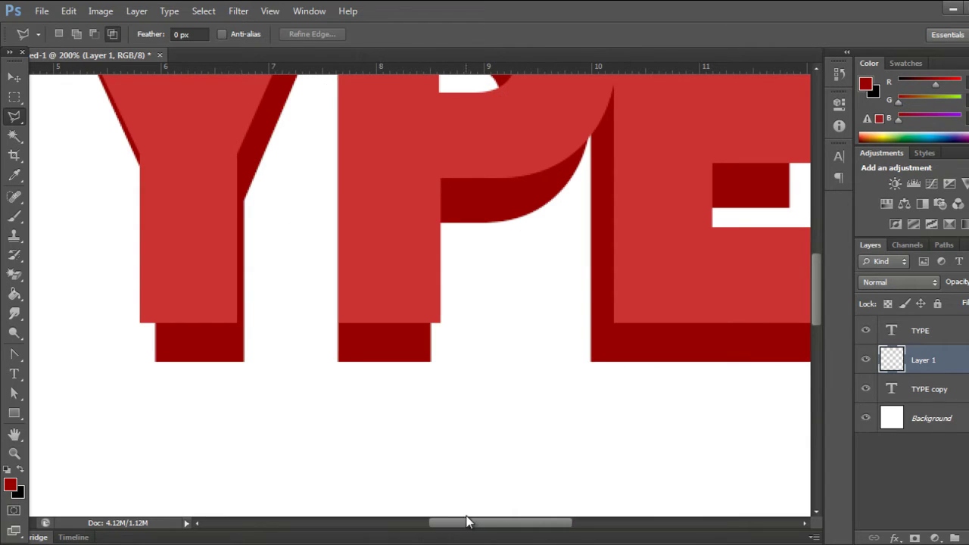
left_click_drag(467, 521, 417, 522)
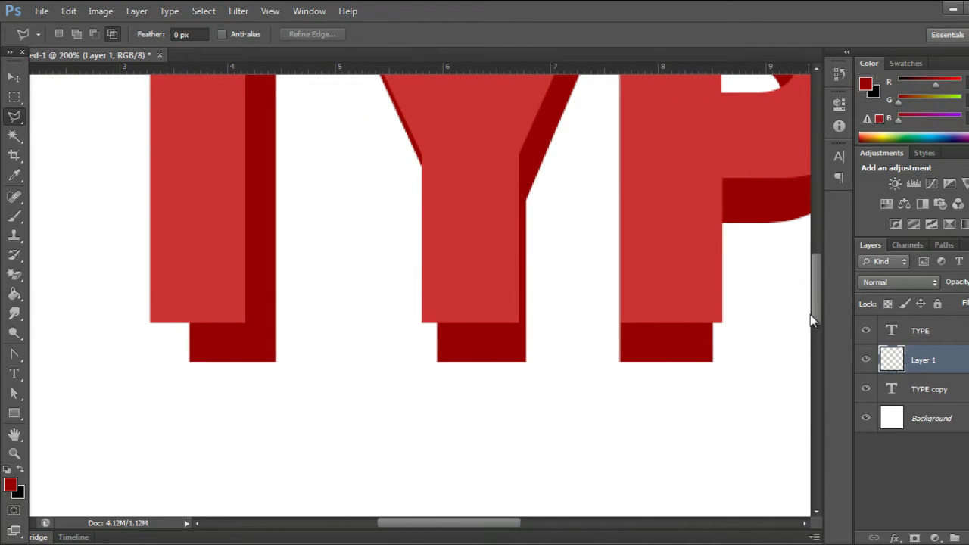
left_click_drag(815, 308, 817, 267)
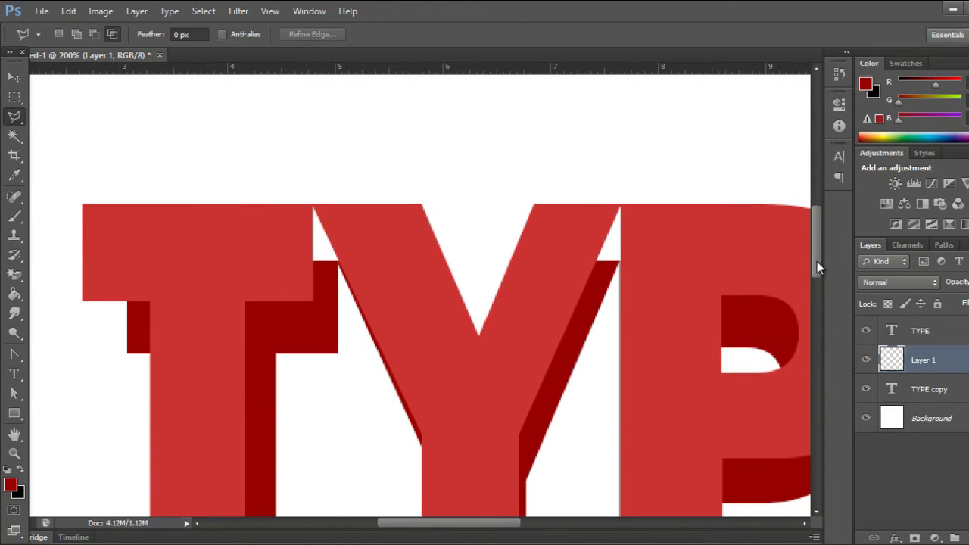
left_click(82, 302)
left_click(128, 303)
left_click(128, 354)
left_click(83, 303)
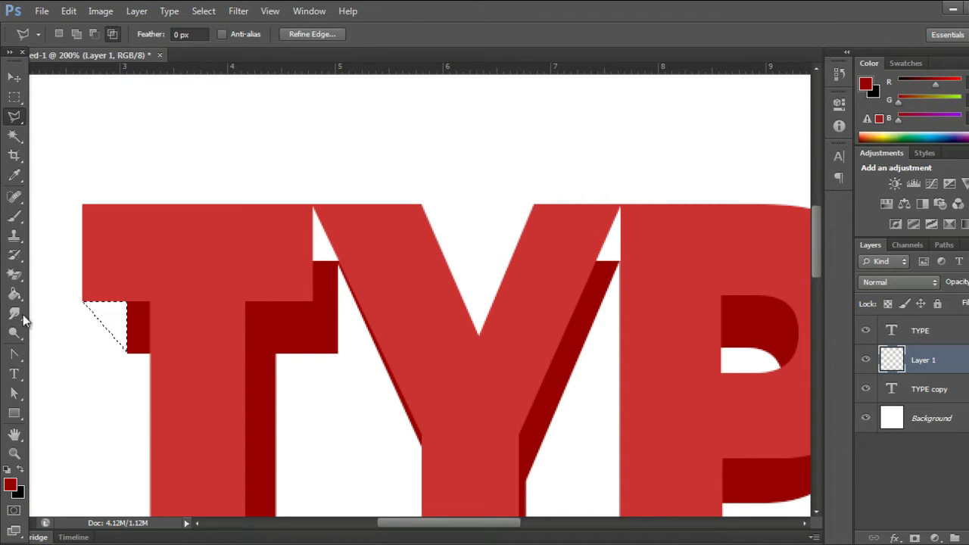
left_click(14, 294)
left_click(117, 324)
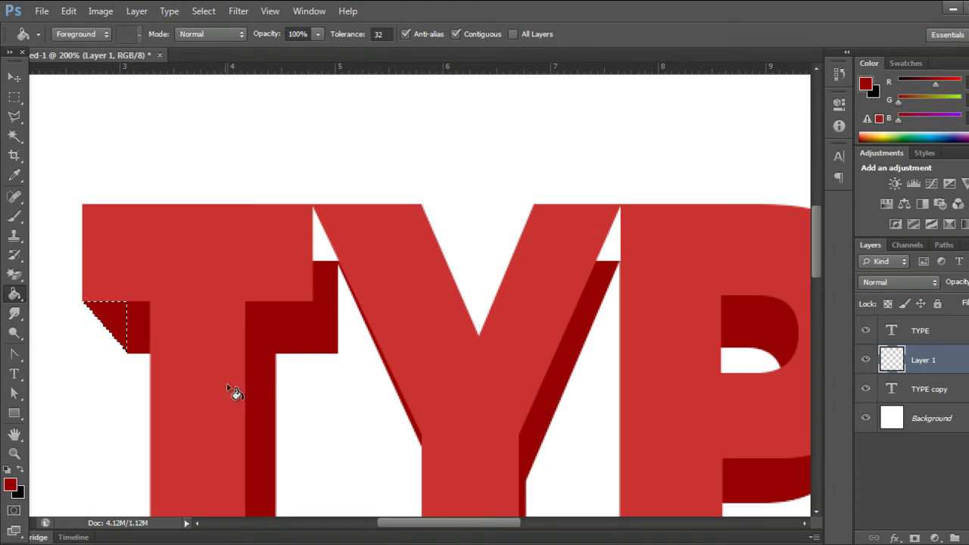
key("ctrl+d")
Fill the triangular gap between the T and Y tops with dark red
left_click(13, 116)
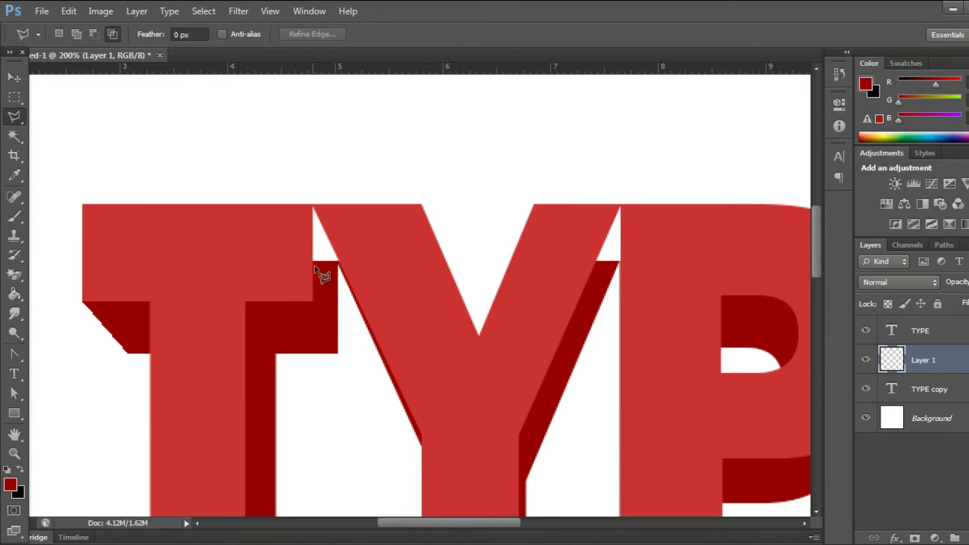
left_click(314, 206)
left_click(339, 263)
left_click(314, 263)
left_click(314, 210)
left_click(15, 294)
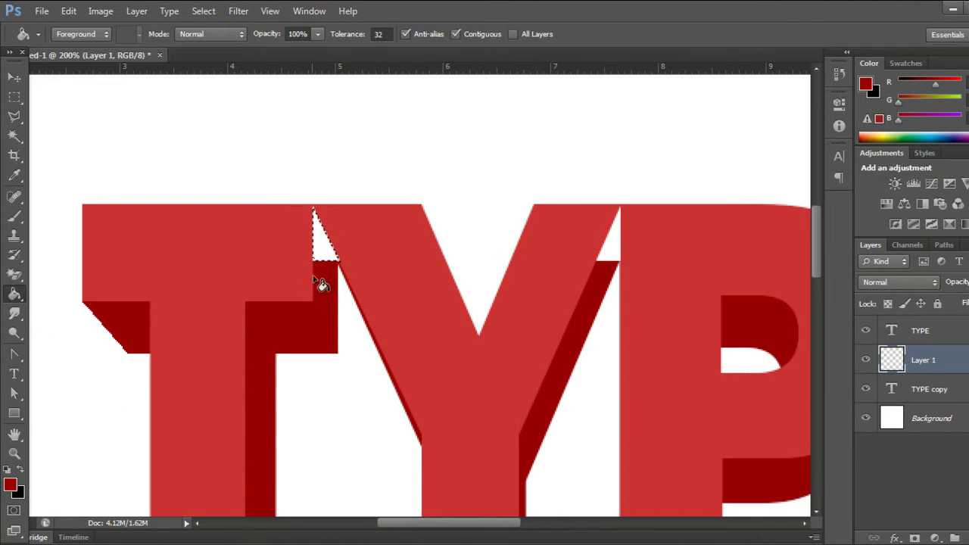
left_click(318, 238)
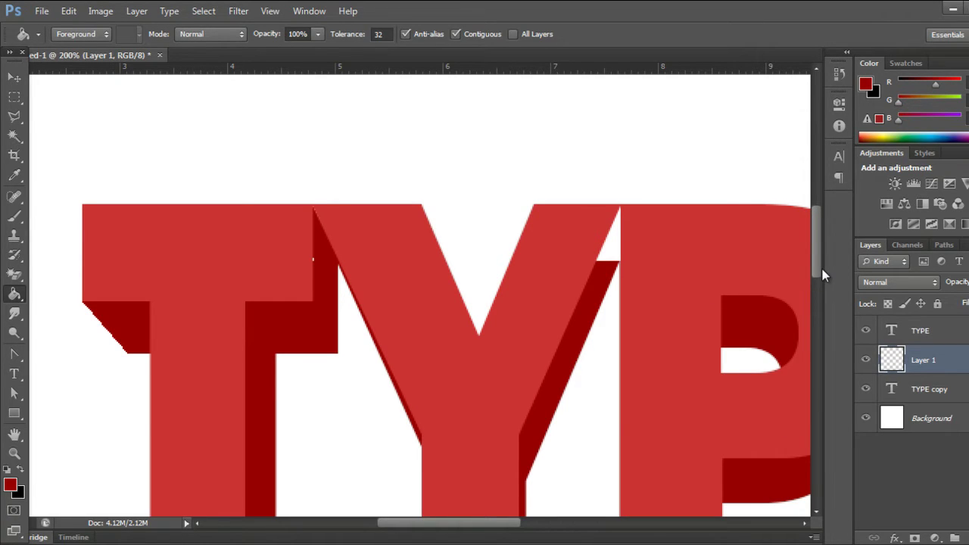
Fill a dark red triangle below the T's bottom-left corner and deselect
left_click_drag(823, 275, 823, 321)
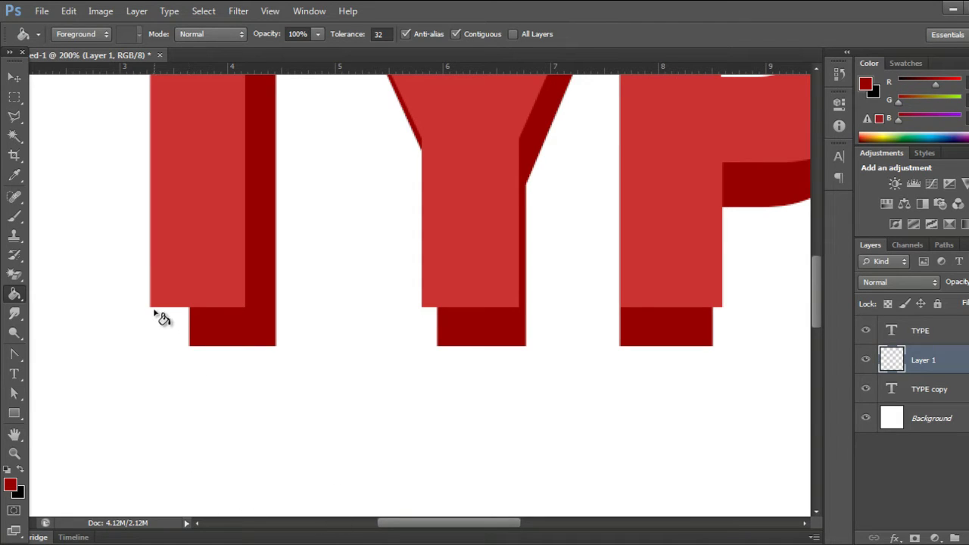
left_click(20, 118)
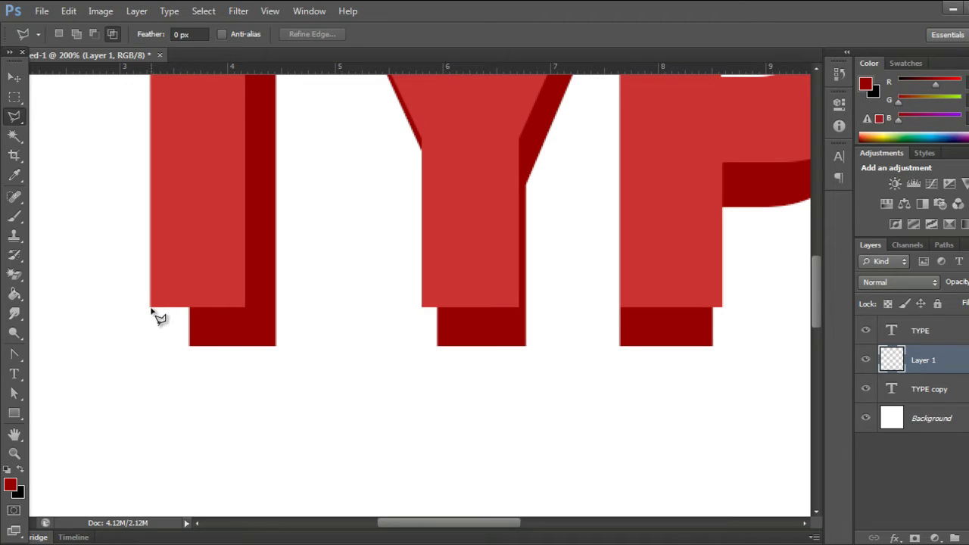
left_click(150, 307)
left_click(189, 308)
left_click(189, 346)
left_click(150, 308)
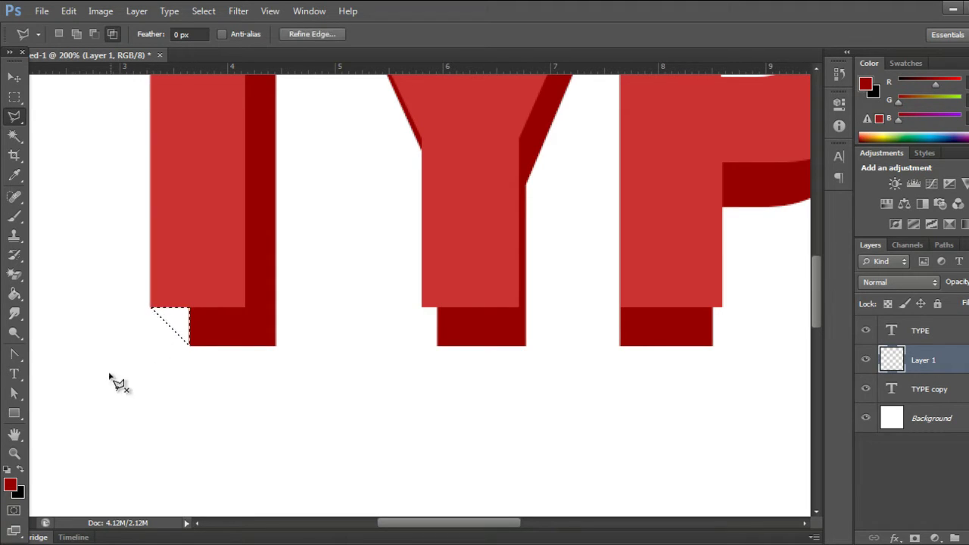
left_click(15, 294)
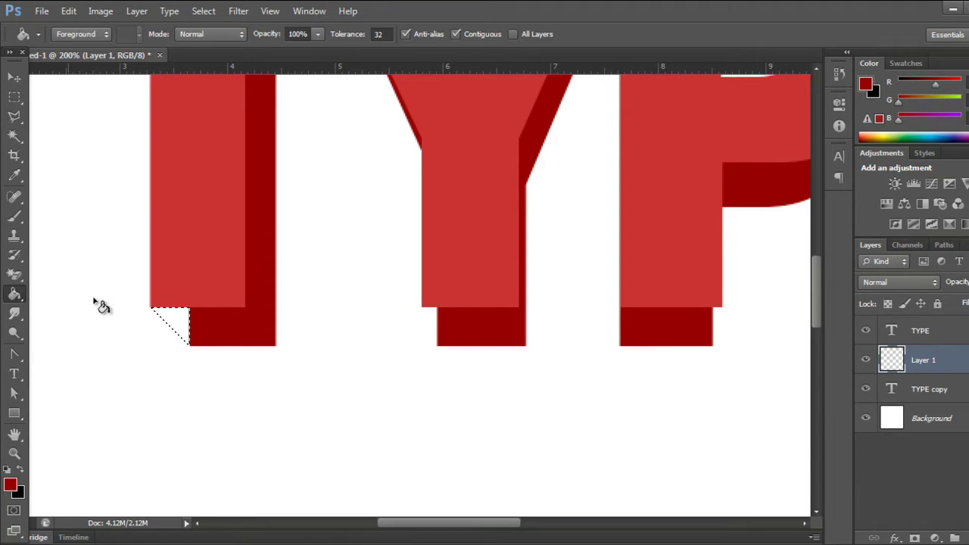
left_click(173, 318)
key("ctrl+d")
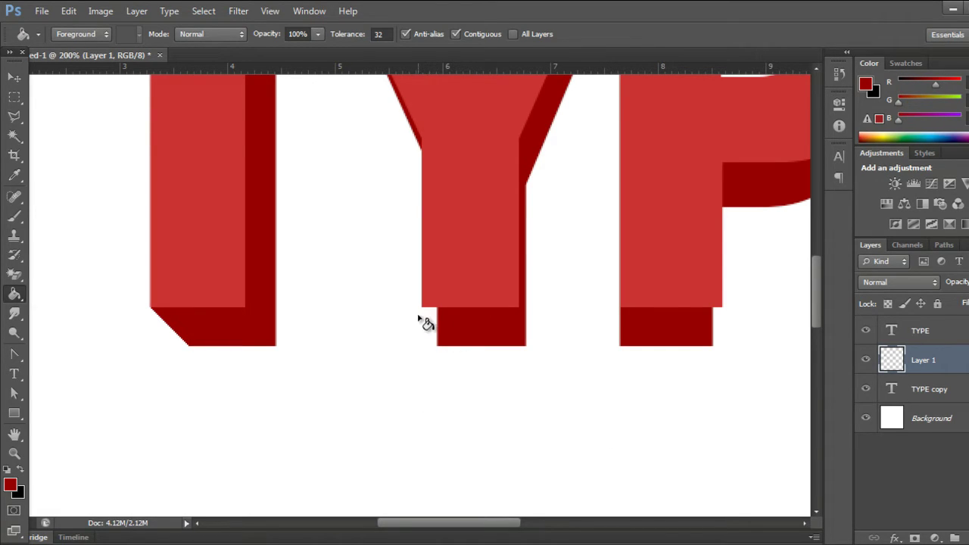
Fill the triangular gap at the Y's base with dark red and deselect
key("l")
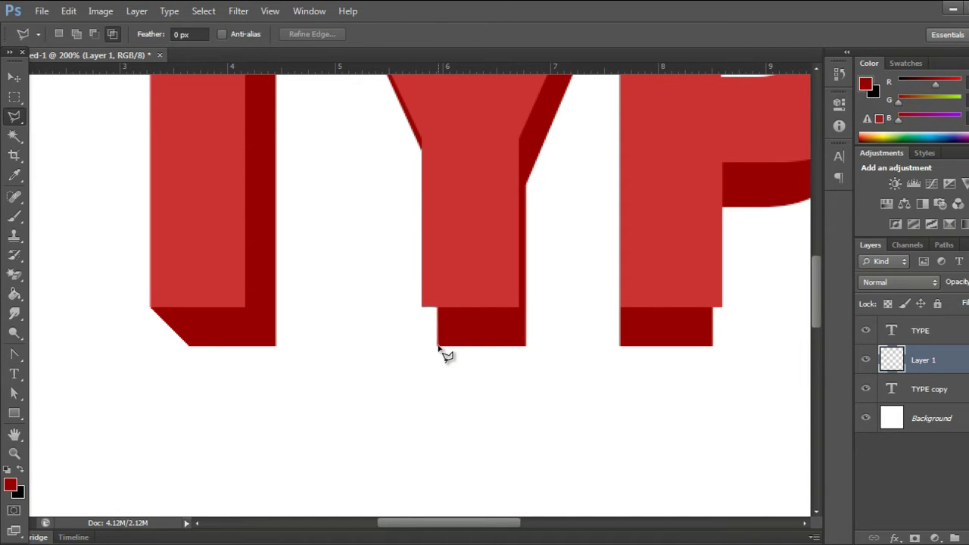
left_click(438, 346)
double_click(423, 309)
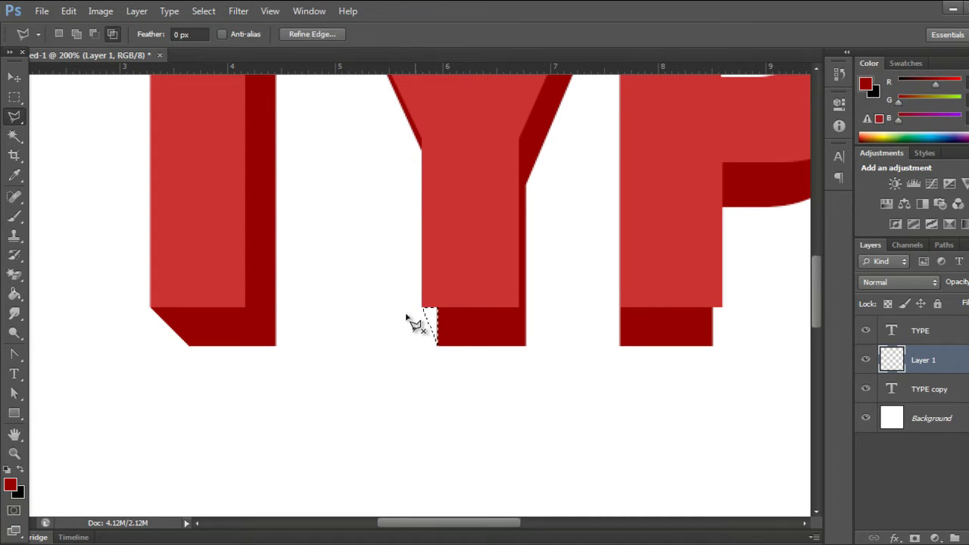
left_click(11, 297)
left_click(432, 324)
key("ctrl+d")
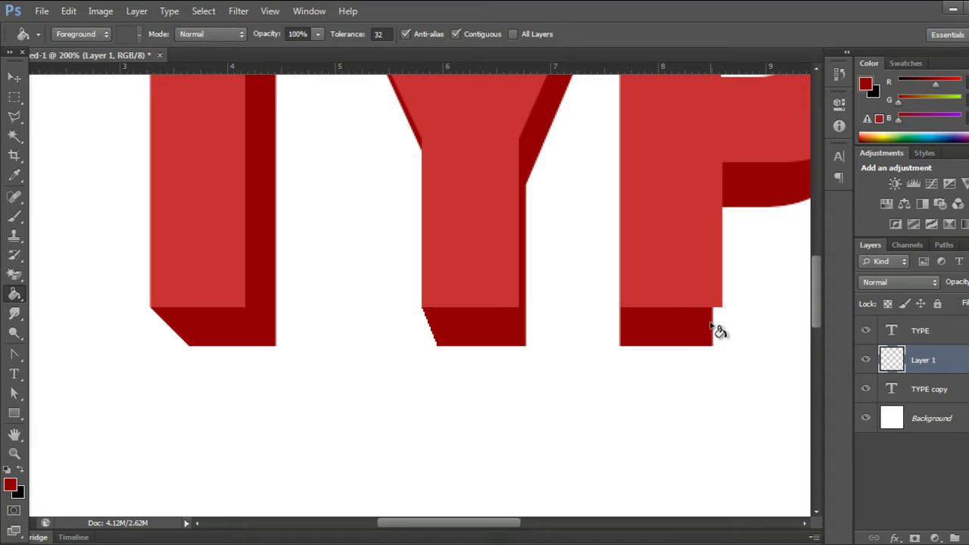
Fill the small gap under the P's bottom-right corner with dark red
key("l")
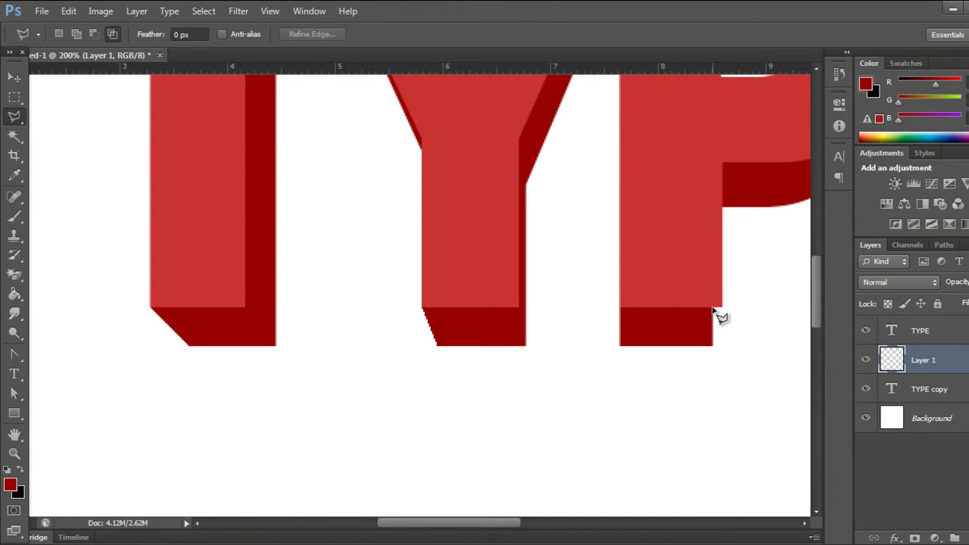
left_click(723, 308)
left_click(713, 347)
left_click(714, 309)
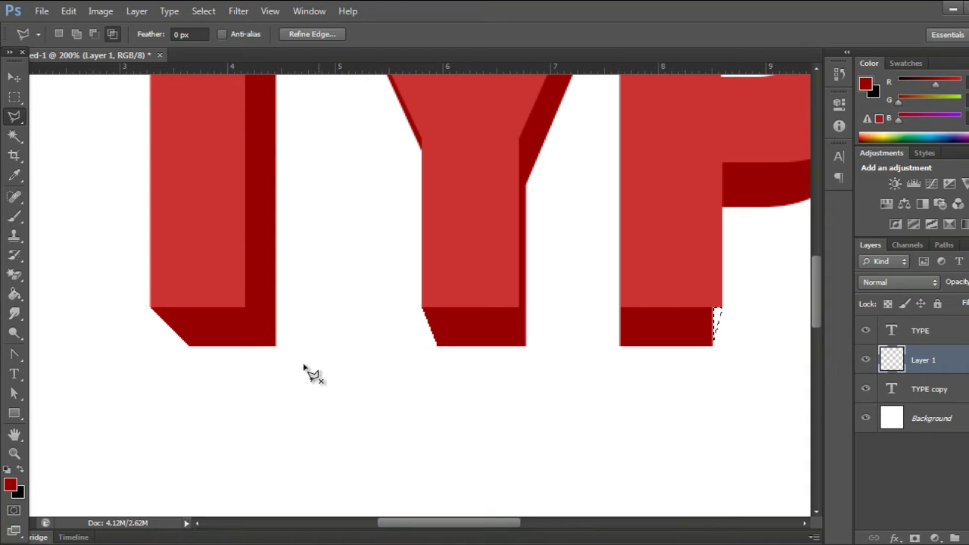
left_click(18, 296)
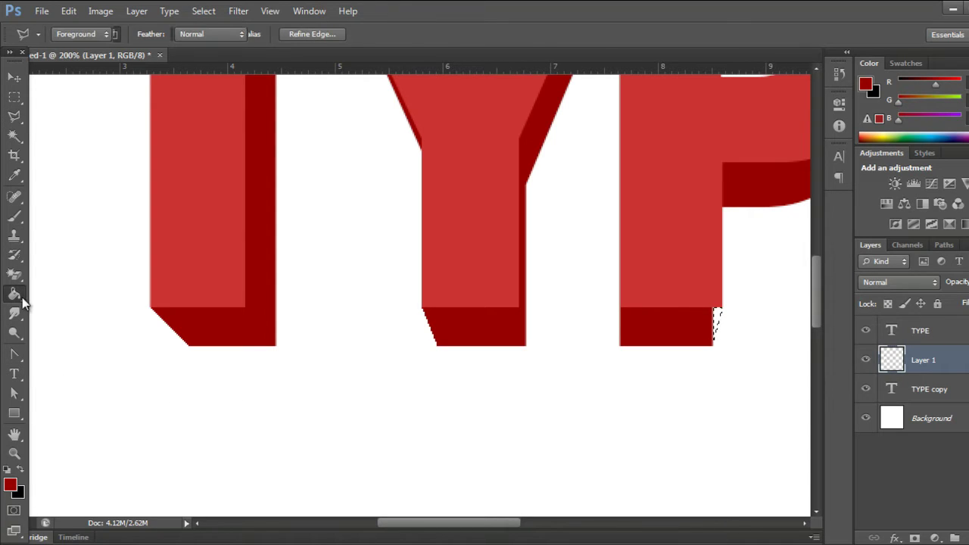
left_click(715, 324)
key("ctrl+d")
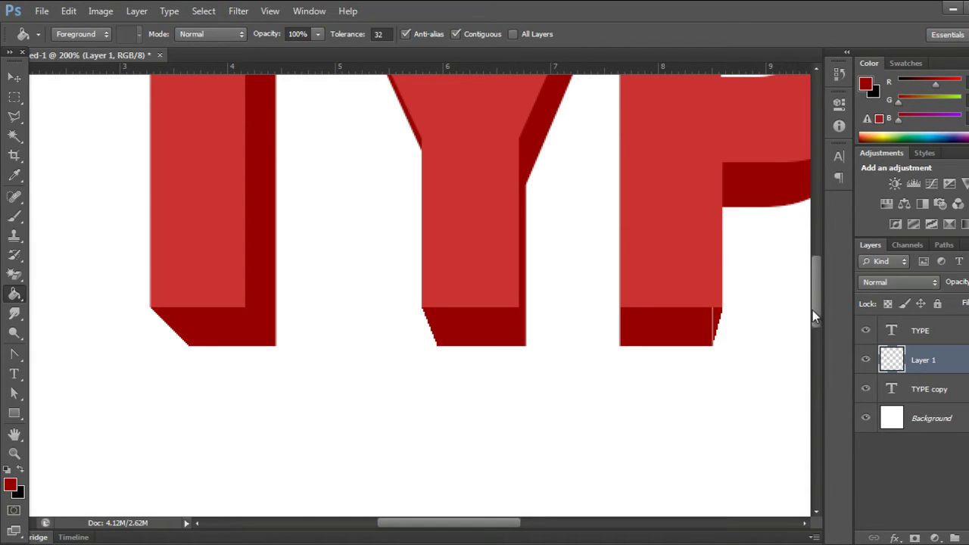
left_click_drag(816, 310, 812, 259)
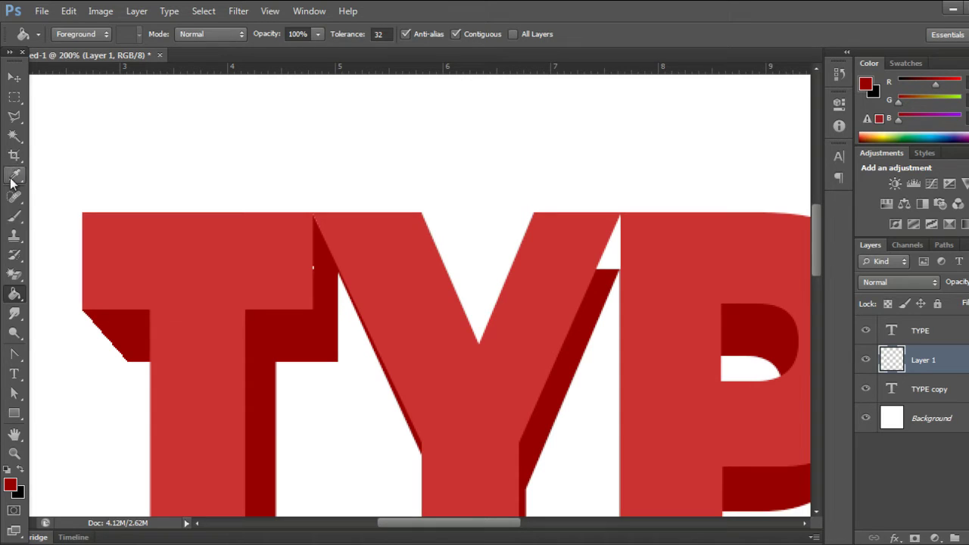
Fill the triangular gap beside the top of the P with dark red
left_click(13, 118)
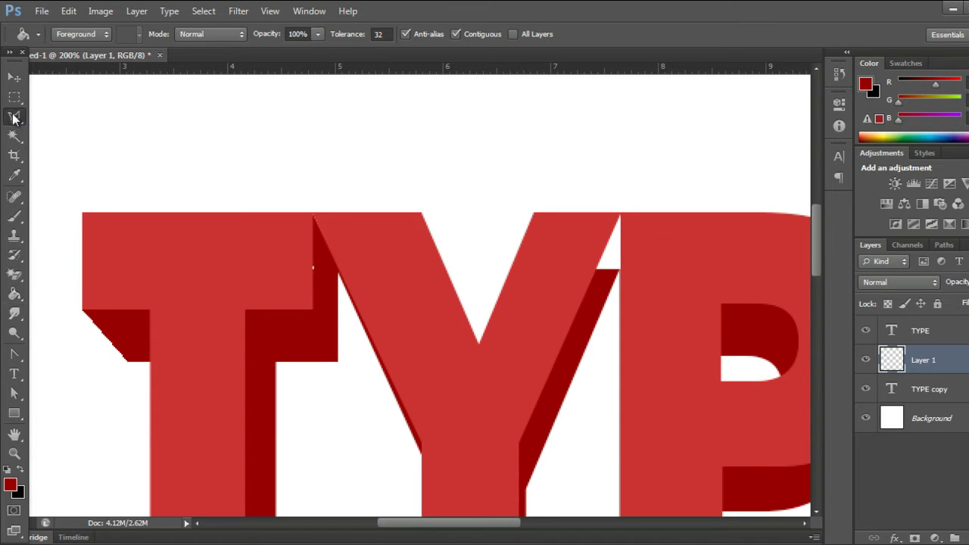
left_click(620, 218)
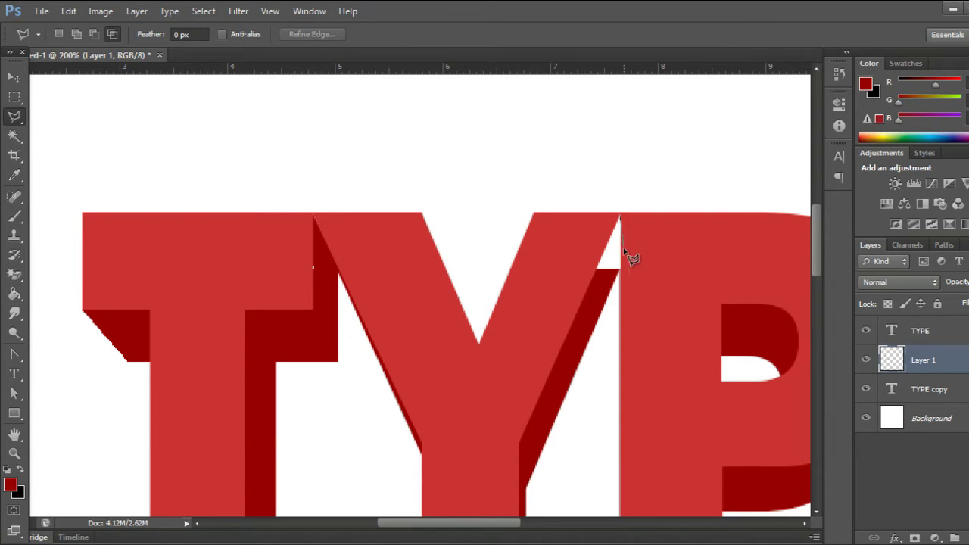
left_click(598, 269)
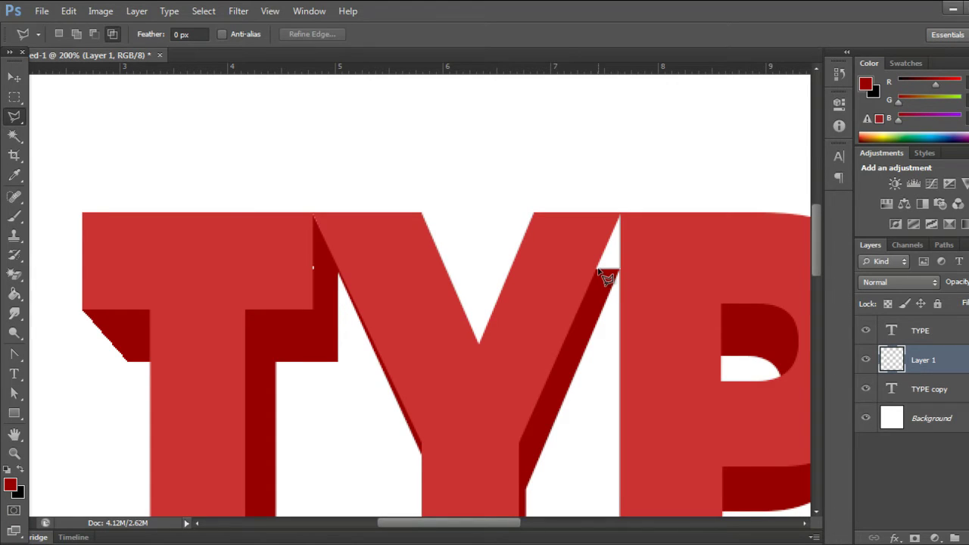
left_click(620, 219)
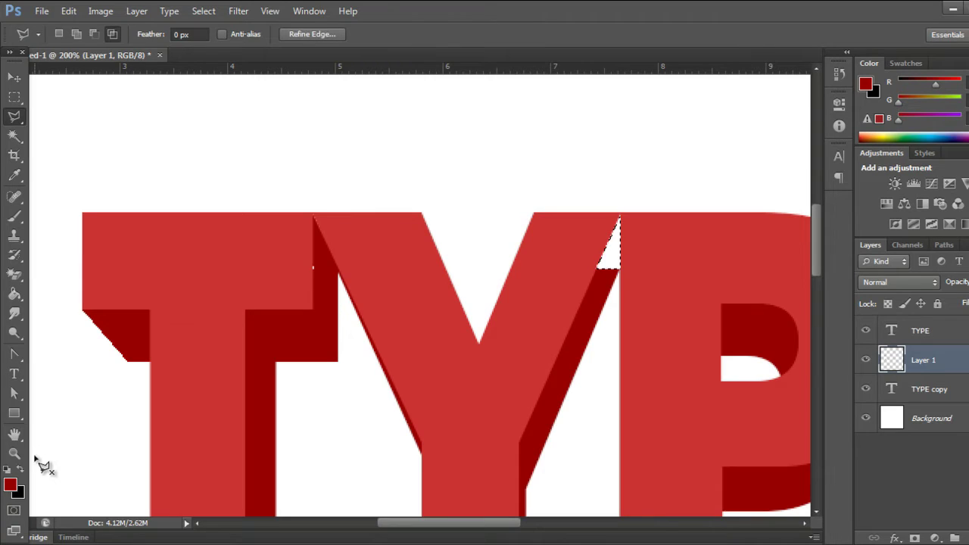
left_click(15, 296)
left_click(610, 257)
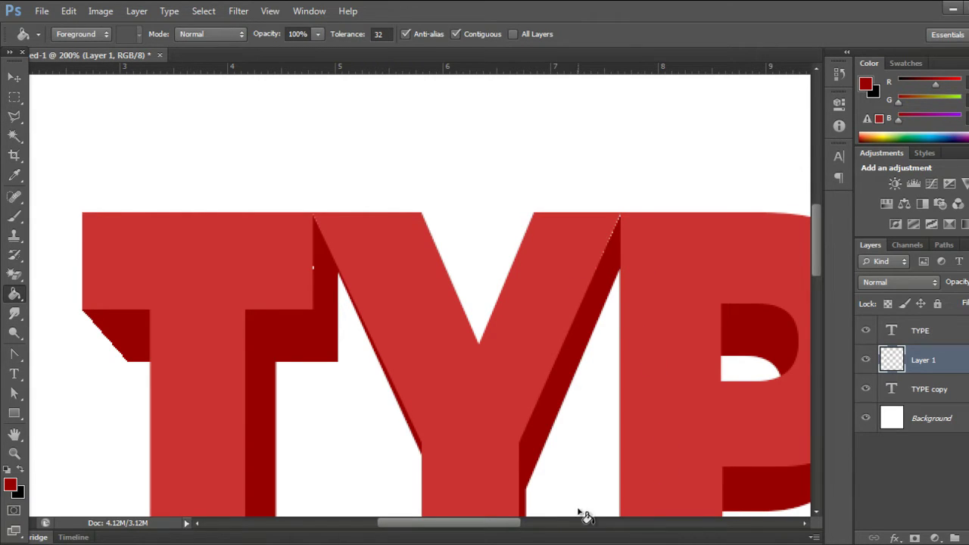
mouse_move(509, 526)
left_mouse_down()
mouse_move(534, 536)
mouse_move(598, 535)
left_mouse_up()
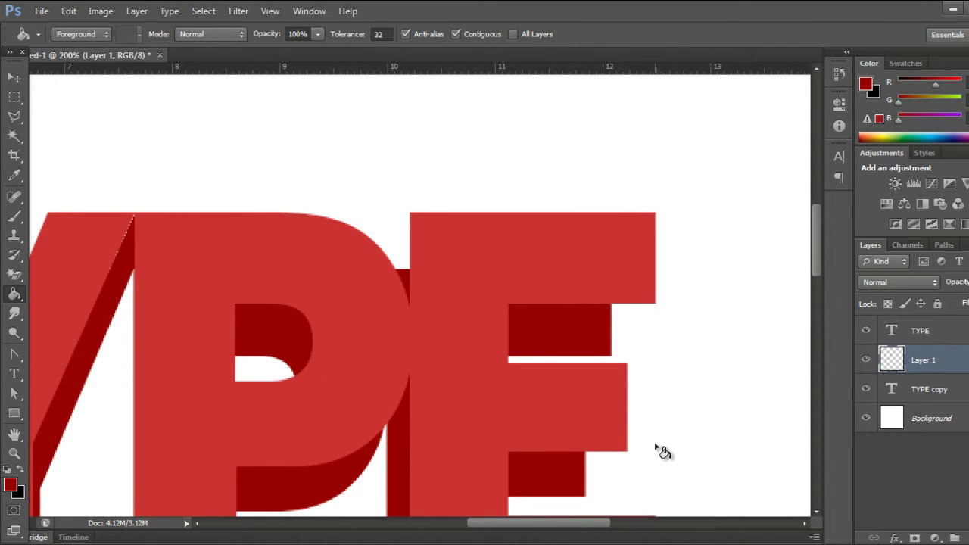
Fill the missing triangle at the E's top arm with dark red
key("l")
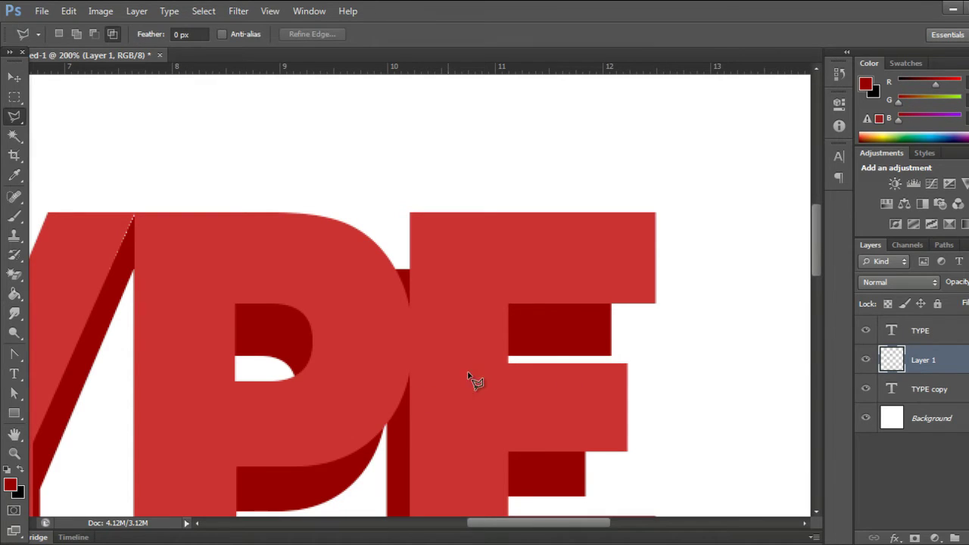
left_click(612, 305)
left_click(655, 305)
left_click(612, 355)
left_click(612, 304)
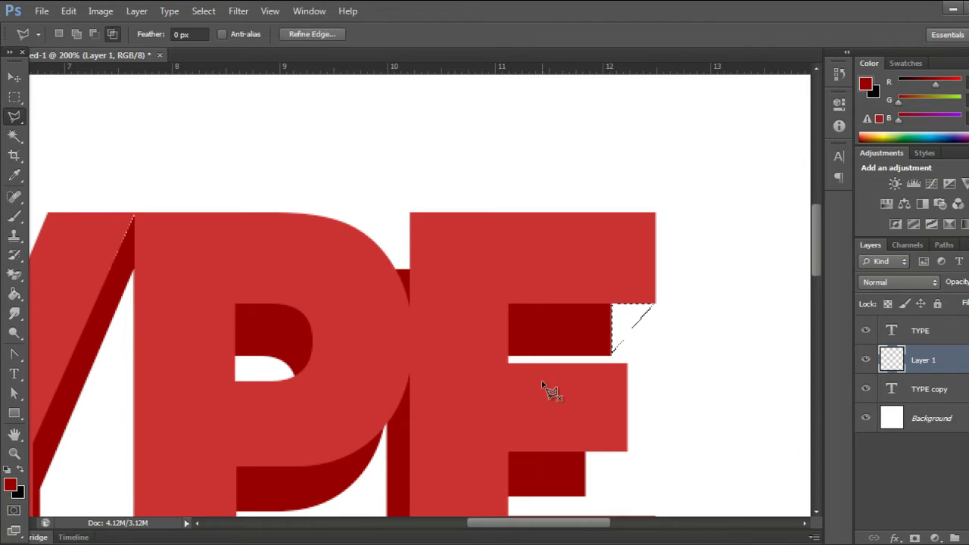
left_click(15, 293)
left_click(618, 327)
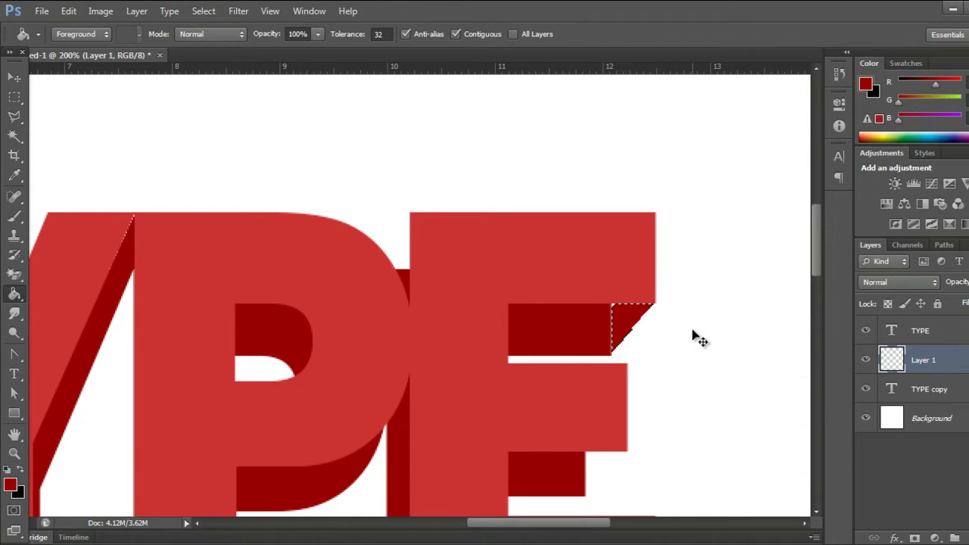
left_click_drag(814, 250, 816, 296)
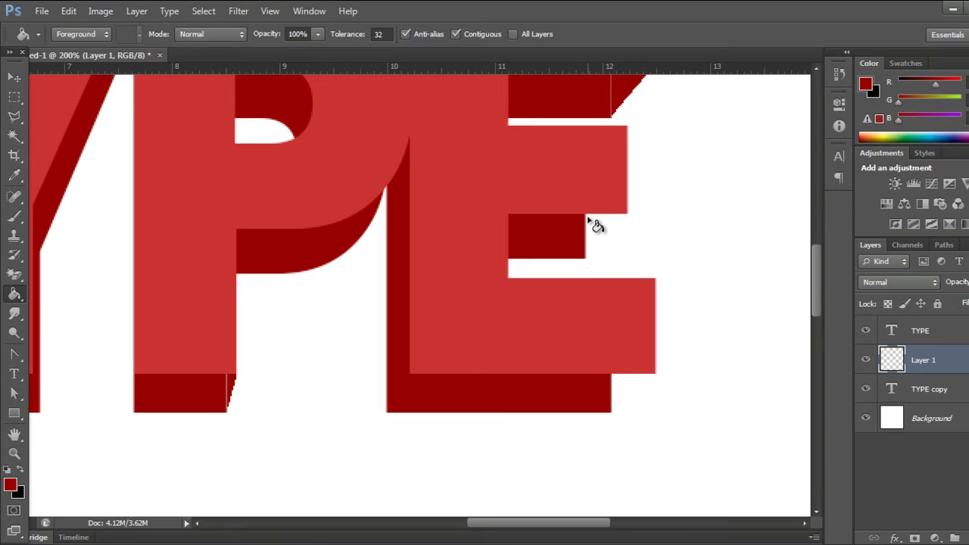
Fill the E's middle-arm corner triangle with dark red and deselect
key("l")
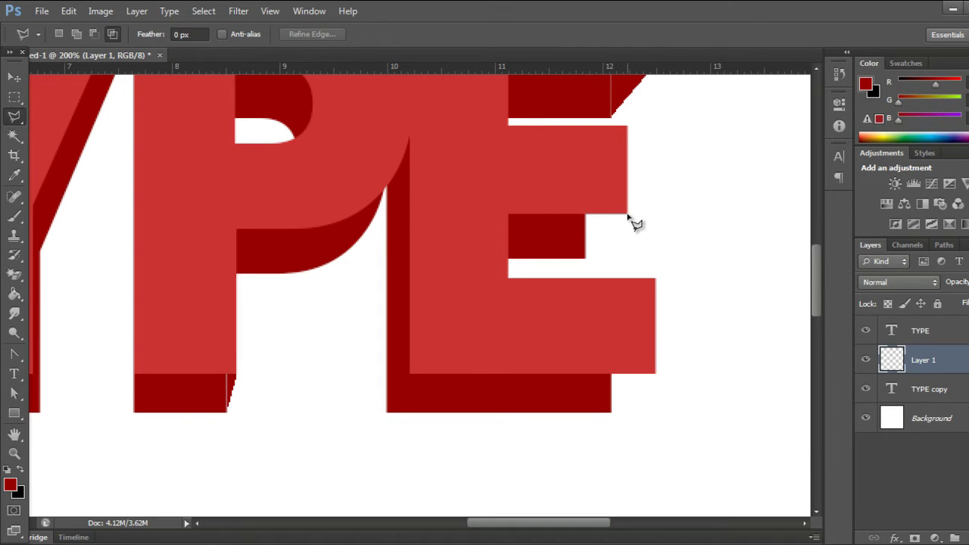
left_click(627, 215)
left_click(586, 258)
double_click(587, 216)
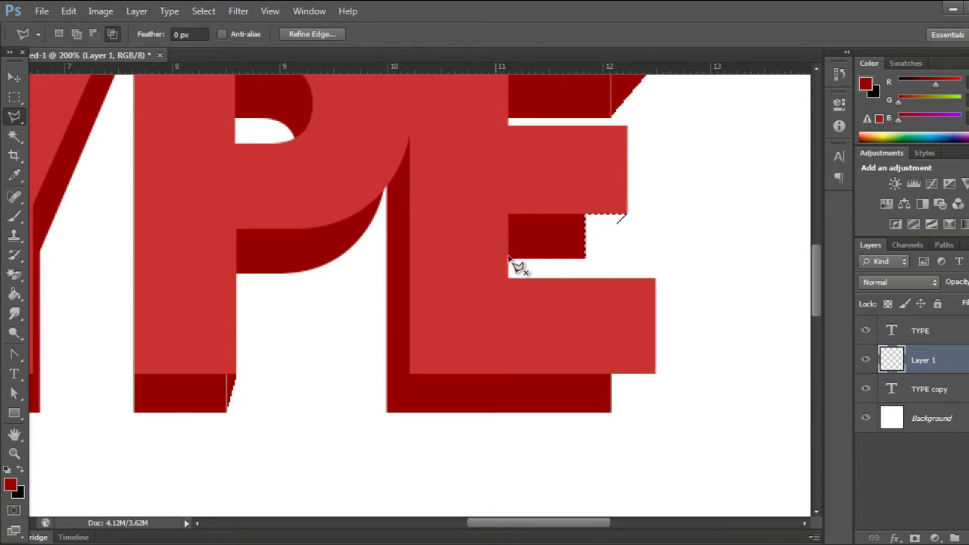
left_click(14, 295)
left_click(601, 227)
key("ctrl+d")
Fill the triangle under the E's bottom arm with dark red, deselect, and fit the page
key("l")
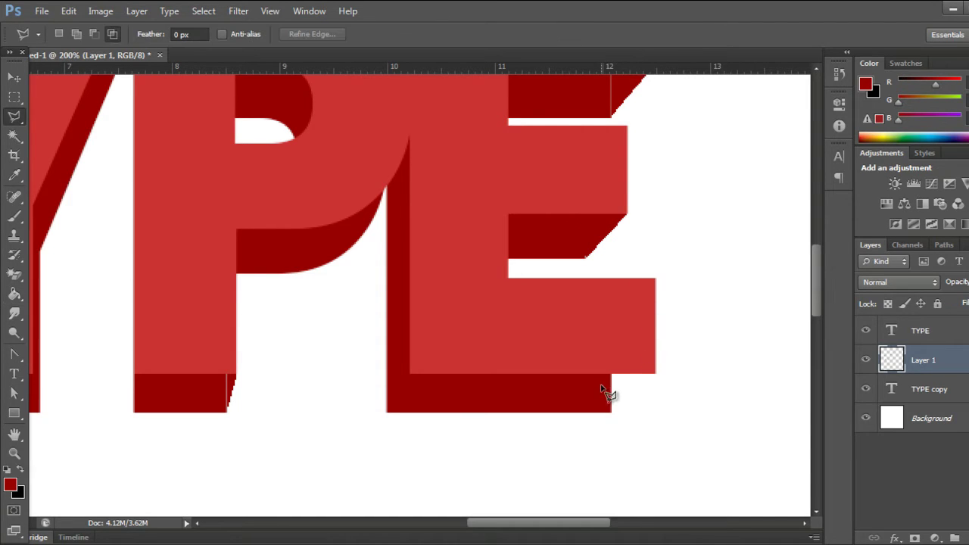
left_click(611, 374)
left_click(656, 374)
left_click(611, 412)
left_click(611, 376)
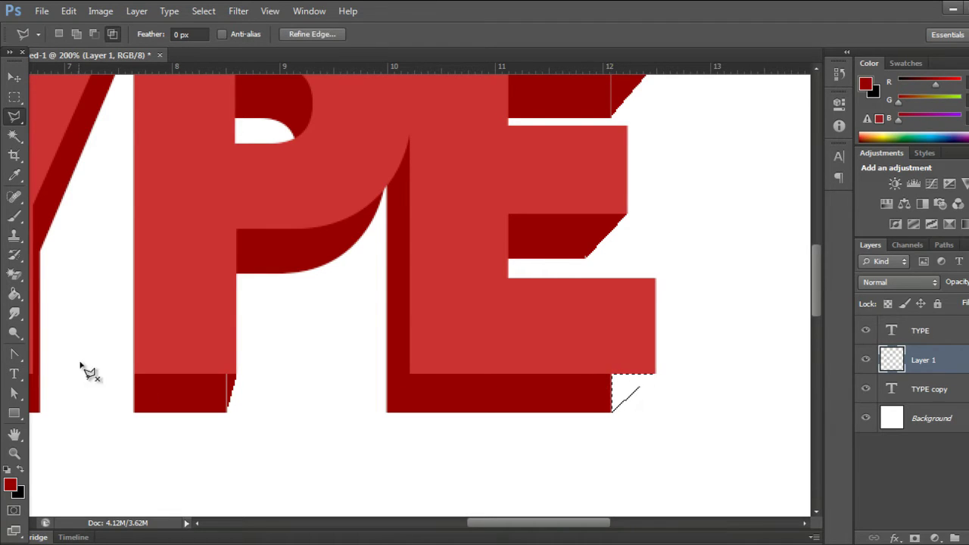
left_click(15, 294)
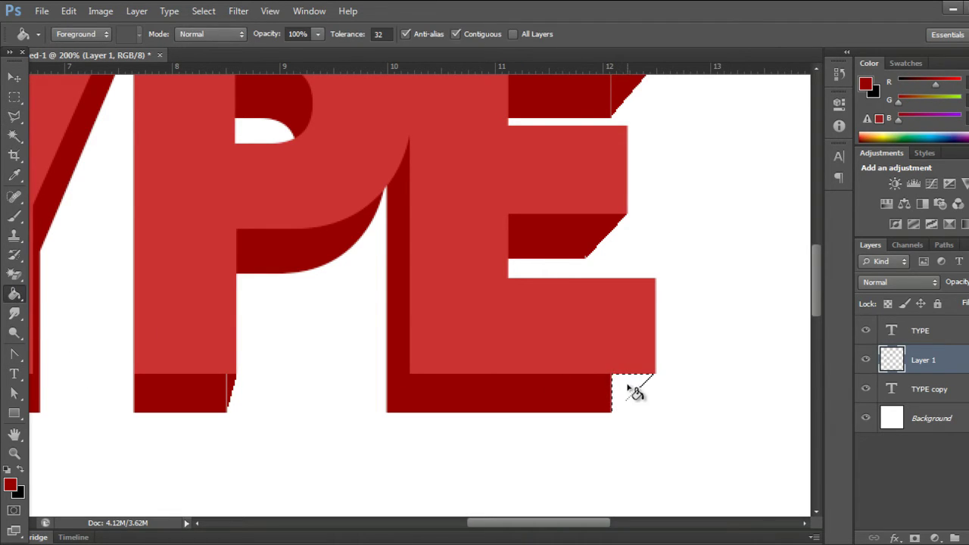
left_click(633, 390)
key("ctrl+d")
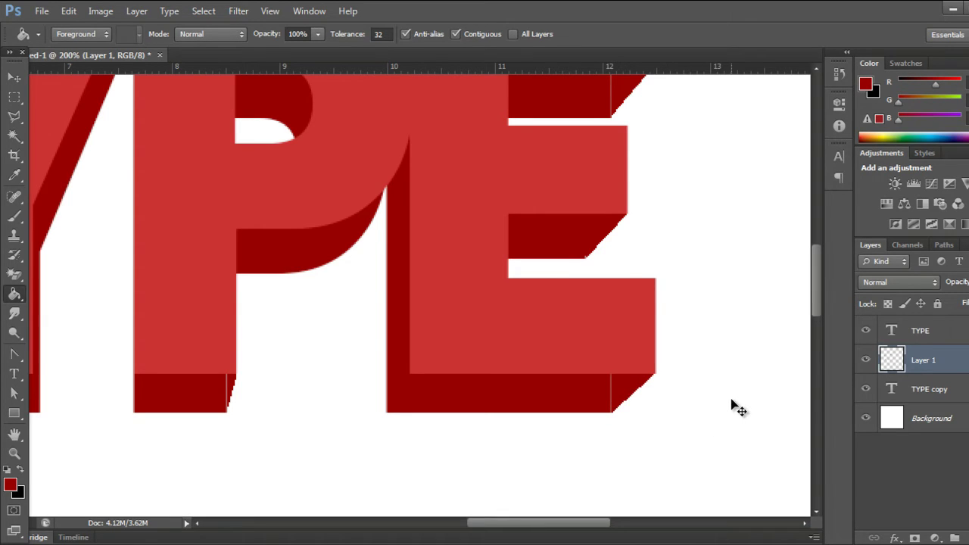
key("ctrl+0")
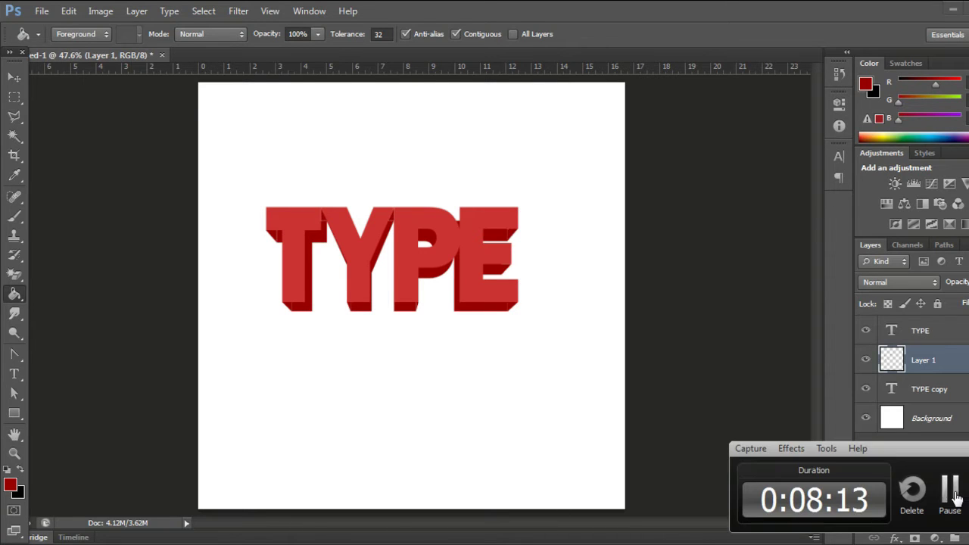
Select the TYPE, Layer 1 and TYPE copy layers together and merge them with Ctrl+E
left_click(941, 342)
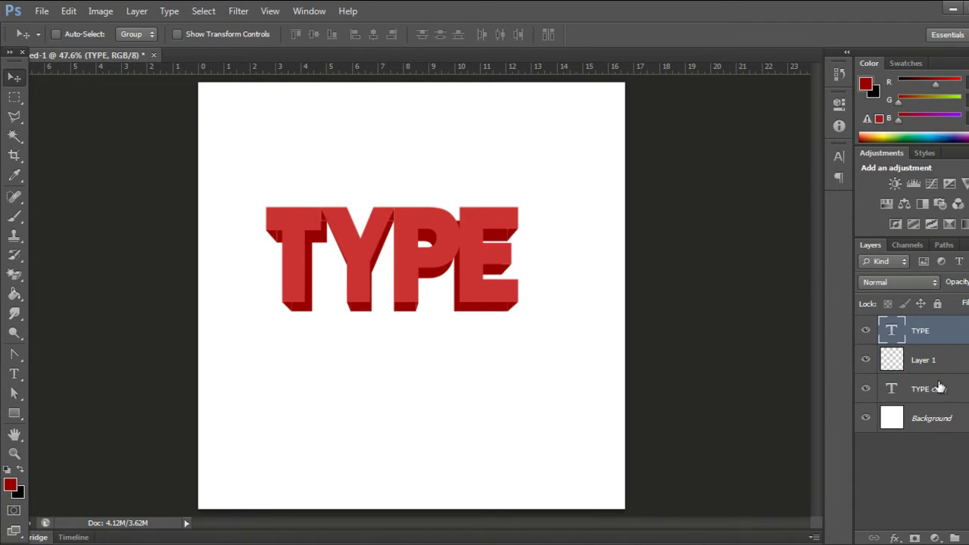
left_click(933, 395, "shift")
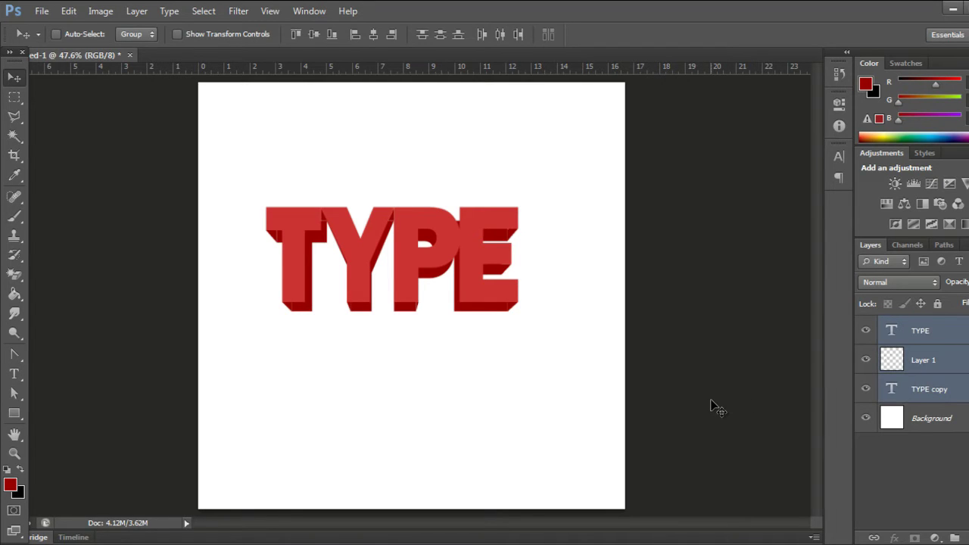
key("ctrl+e")
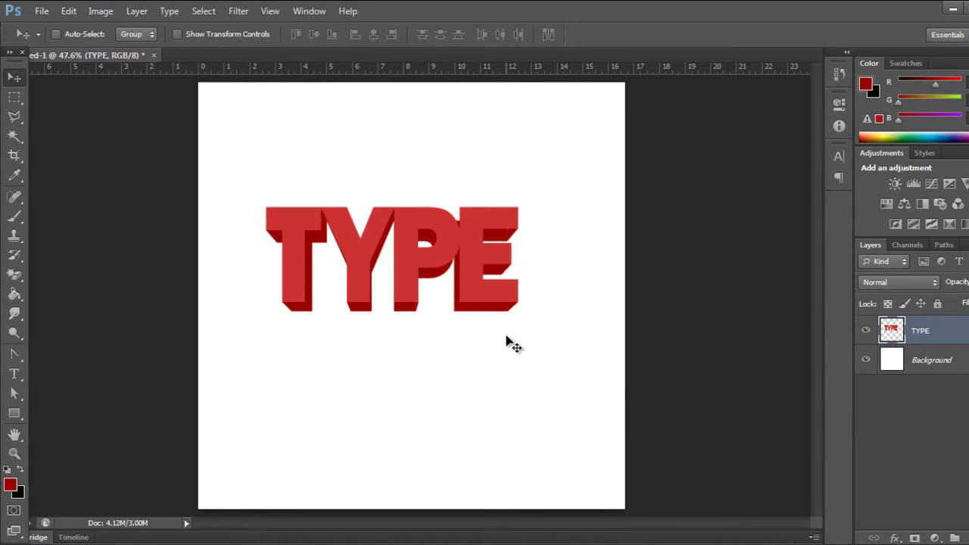
Drag the merged 3D lettering slightly down and a touch right with the Move tool
left_click_drag(416, 268, 418, 287)
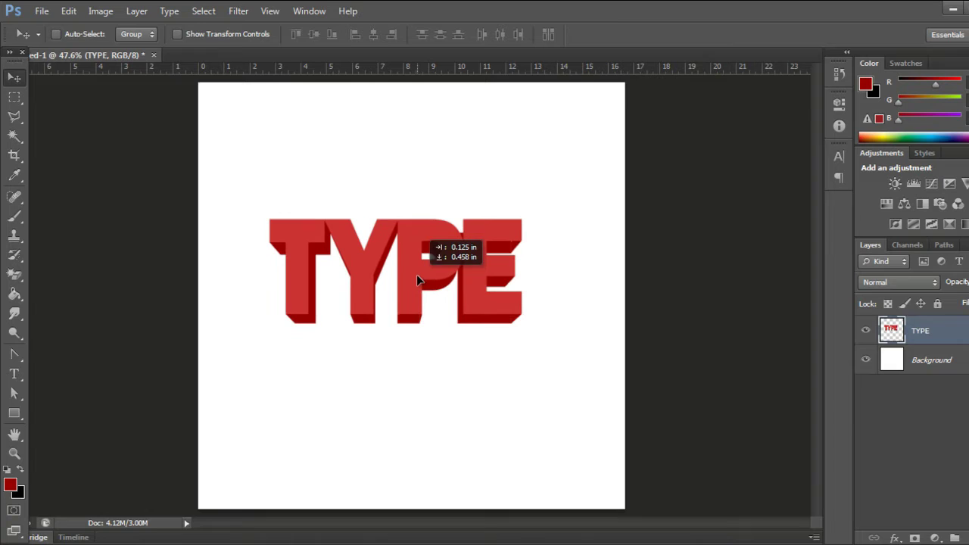
left_click_drag(418, 285, 421, 290)
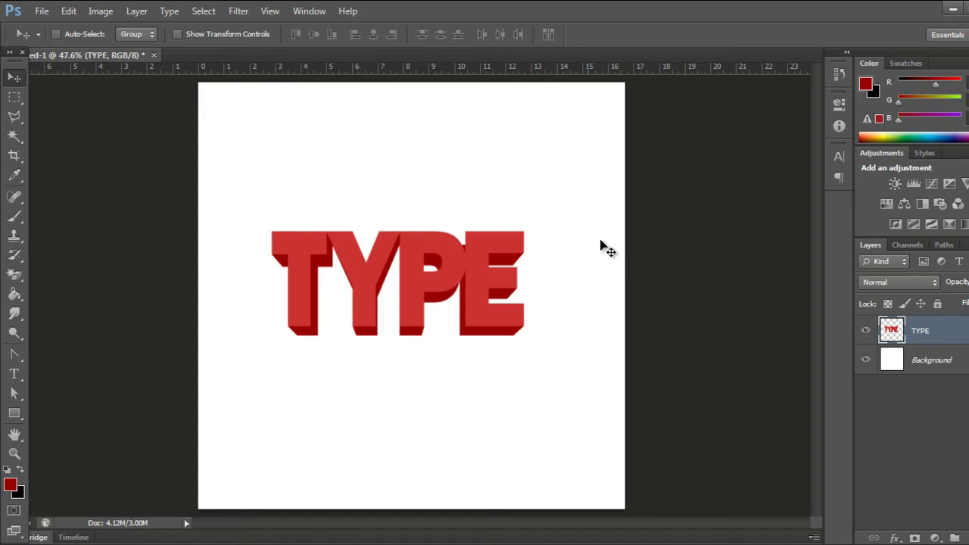
Zoom to 100% and outline the T's bottom base bevel with a Polygonal Lasso selection
key("l")
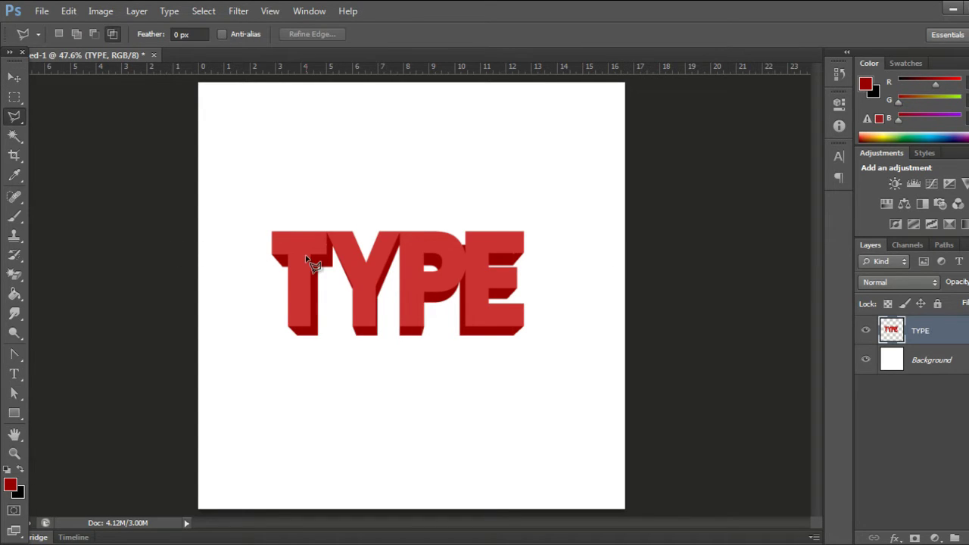
key("ctrl+plus")
key("ctrl+plus")
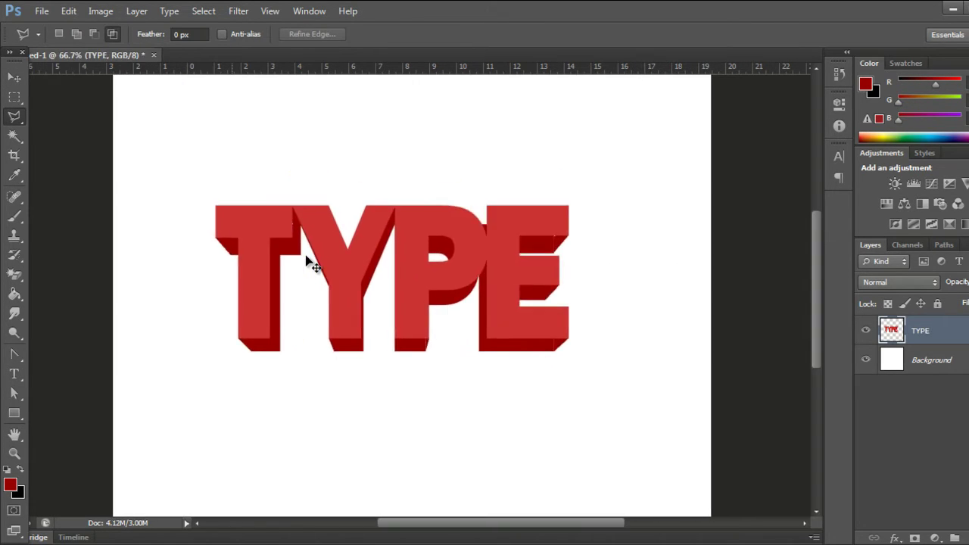
key("ctrl+plus")
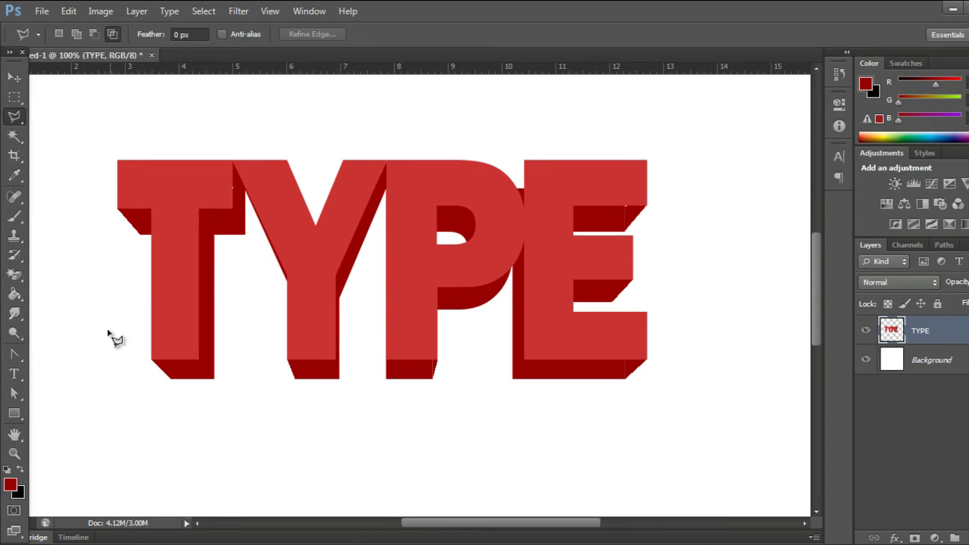
left_click(144, 356)
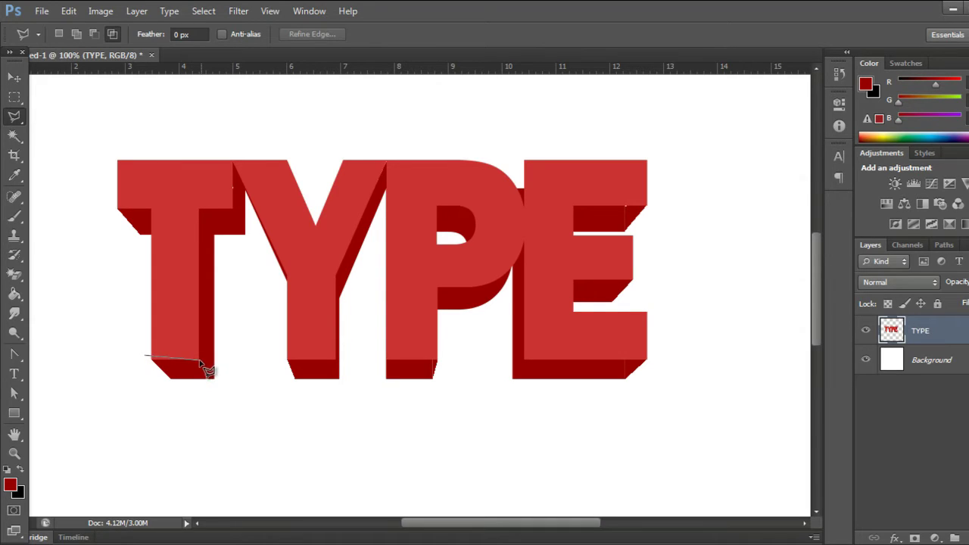
left_click(199, 360)
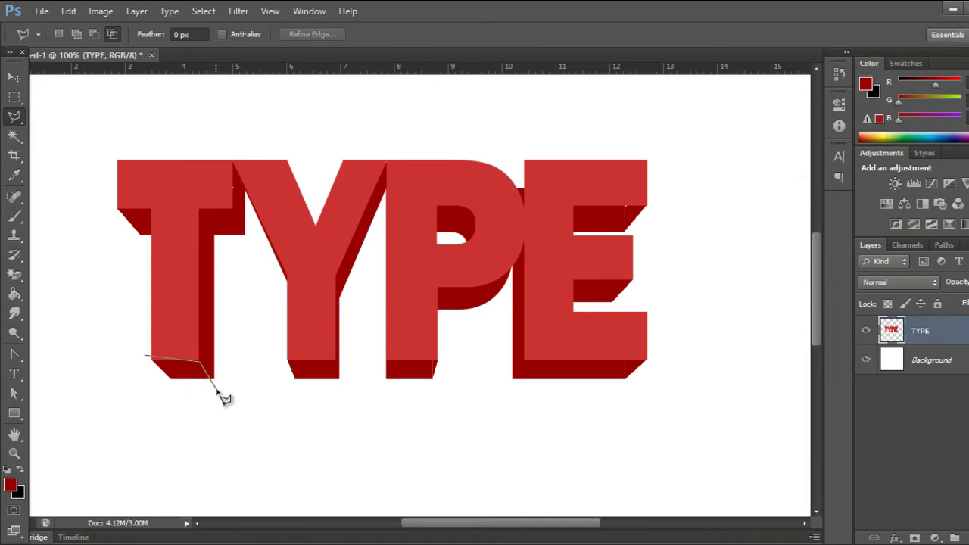
left_click(214, 378)
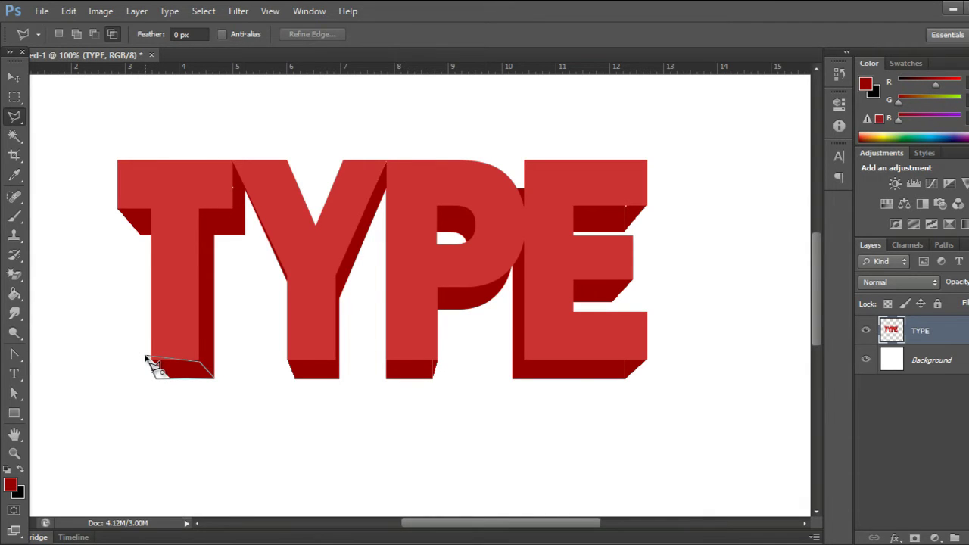
left_click(147, 359)
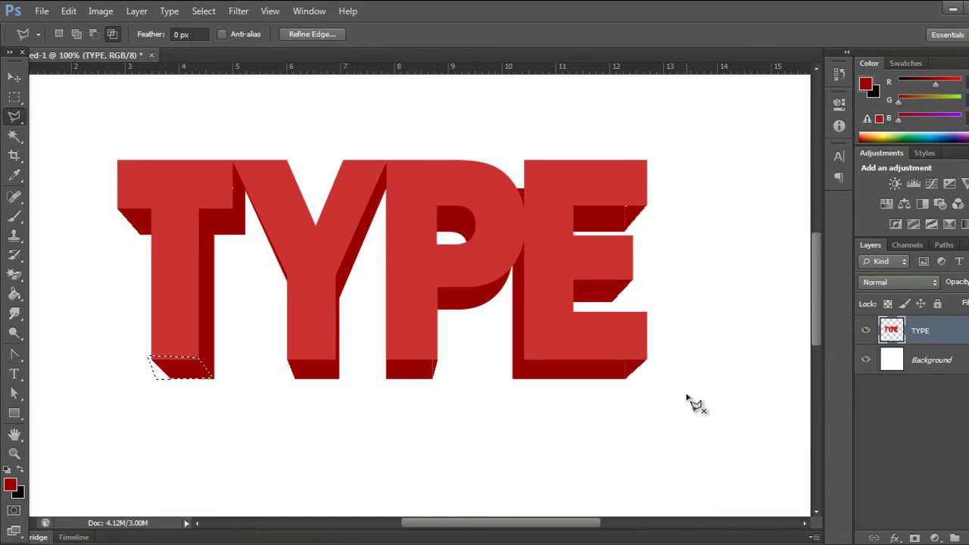
key("alt+BackSpace")
Copy the T's base bevel to a new layer and outline the shadow face under the crossbar
key("ctrl+j")
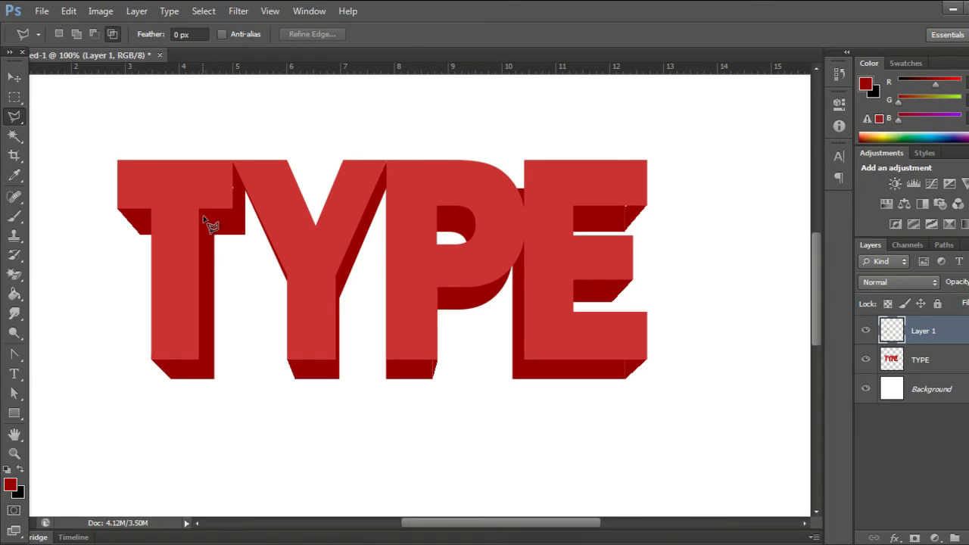
left_click(201, 210)
left_click(231, 210)
left_click(244, 234)
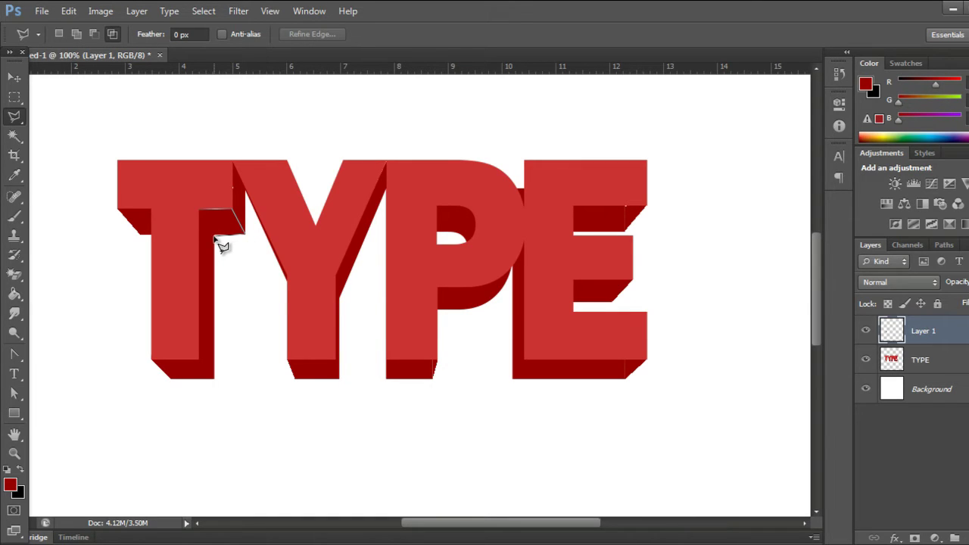
left_click(214, 232)
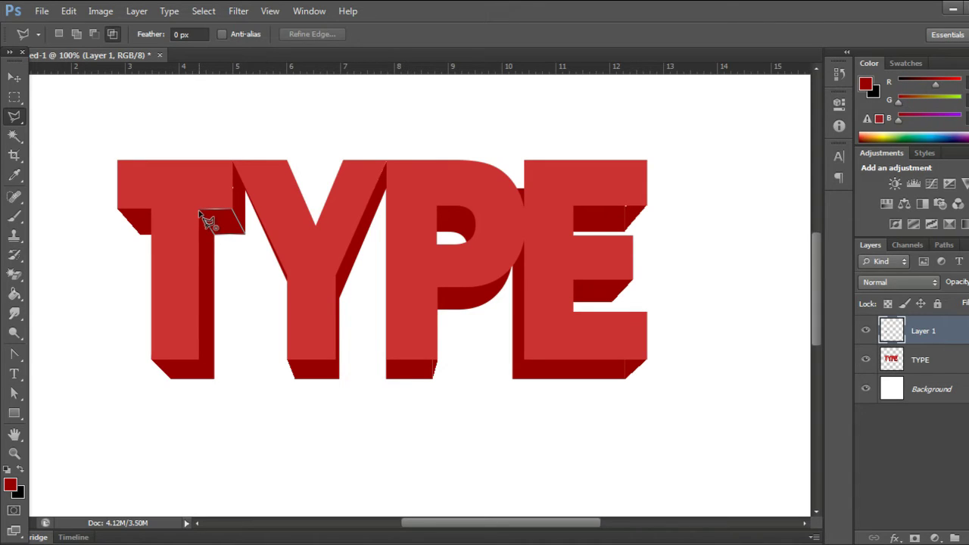
left_click(200, 214)
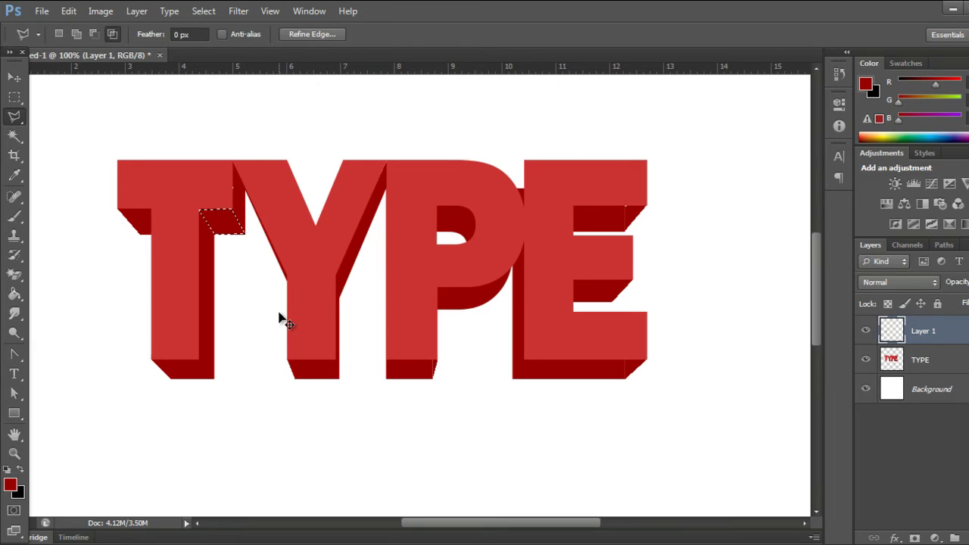
Copy the crossbar shadow face from the TYPE layer onto a new Layer 2
key("ctrl+j")
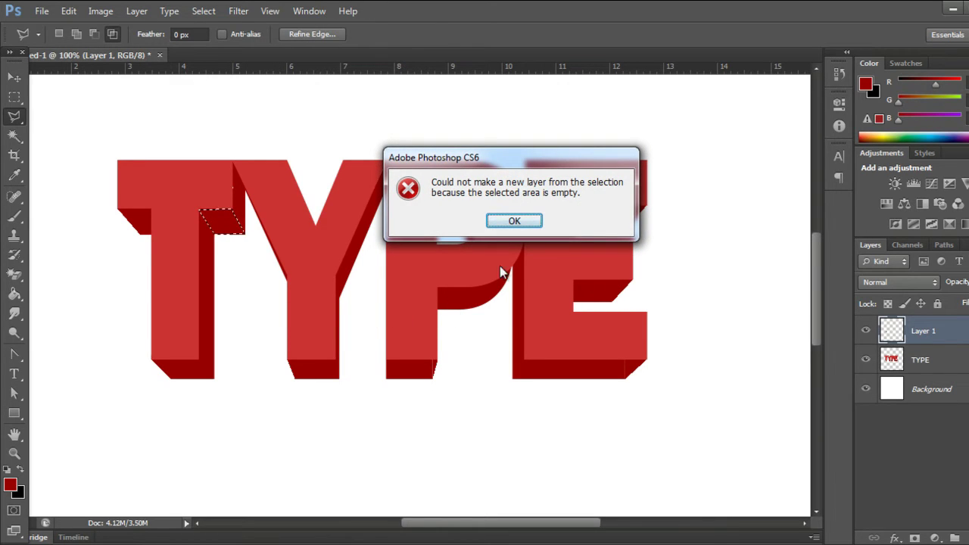
left_click(514, 222)
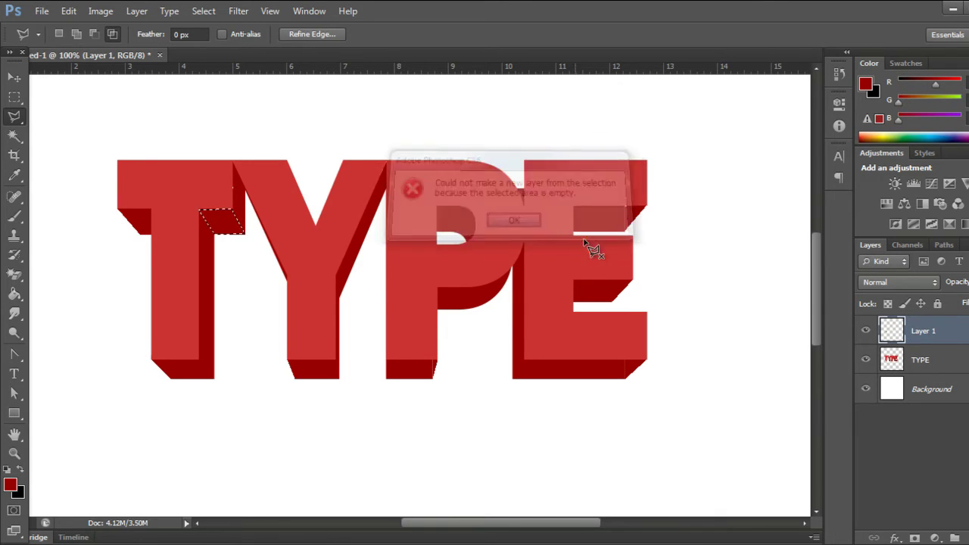
left_click(927, 365)
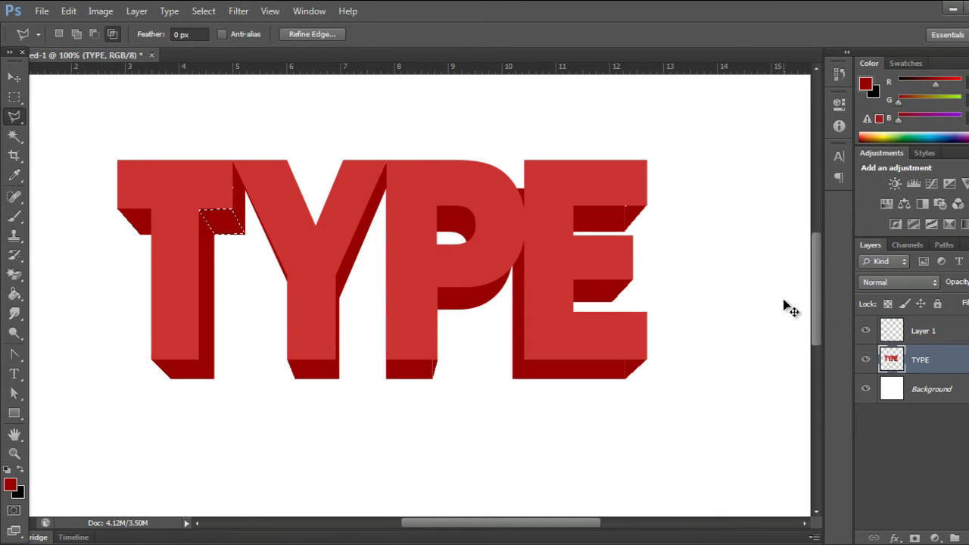
key("ctrl+j")
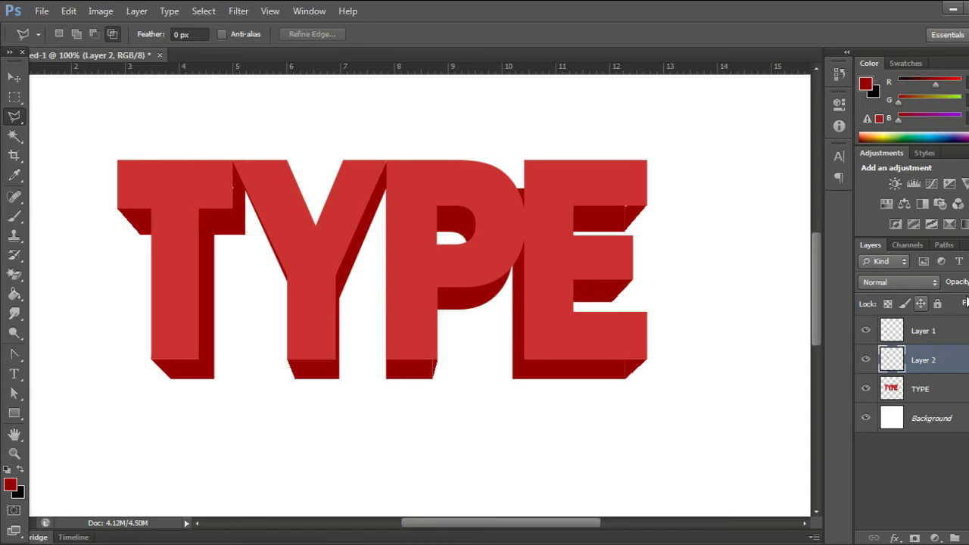
Reposition Layer 2 in the stack, then group it with Layer 1 as Group 1
left_click_drag(929, 349, 930, 371)
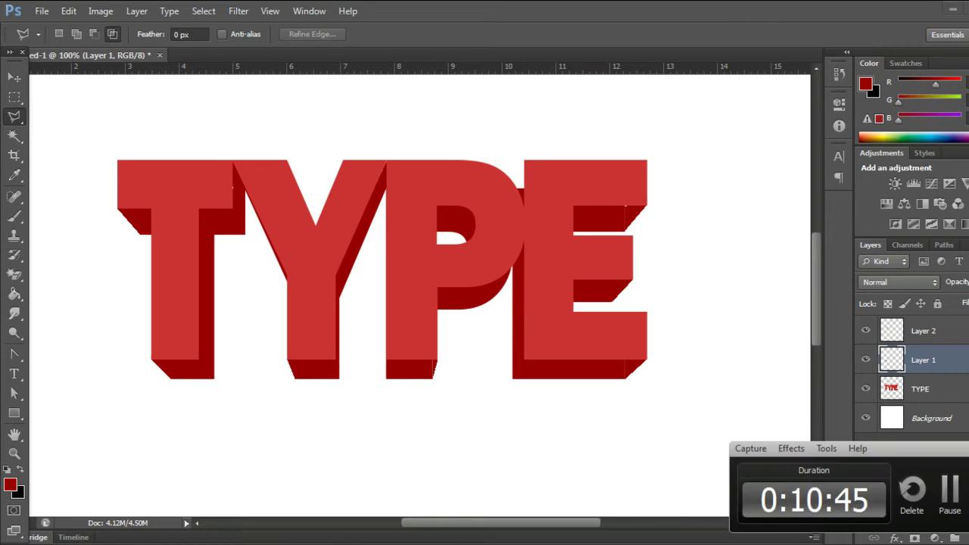
left_click(921, 333, "shift")
key("ctrl+g")
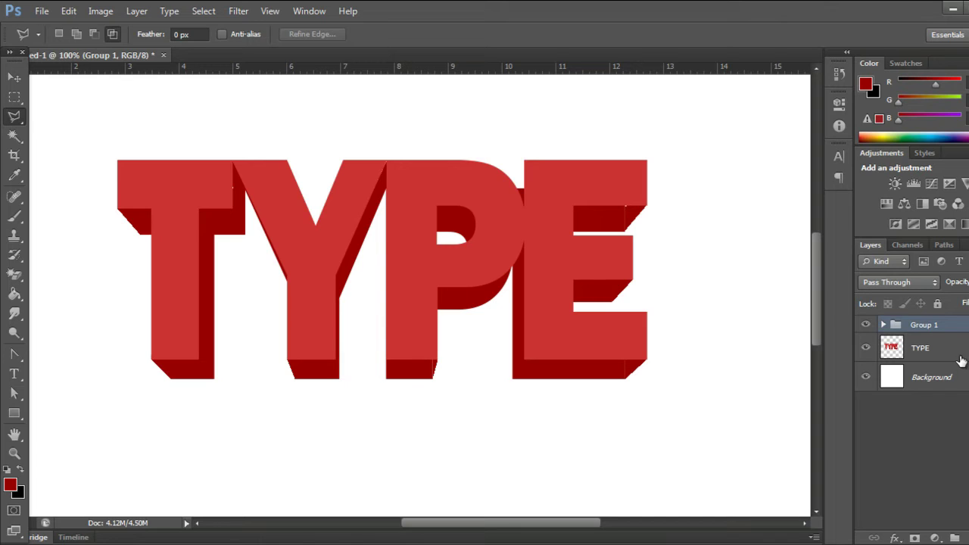
right_click(960, 331)
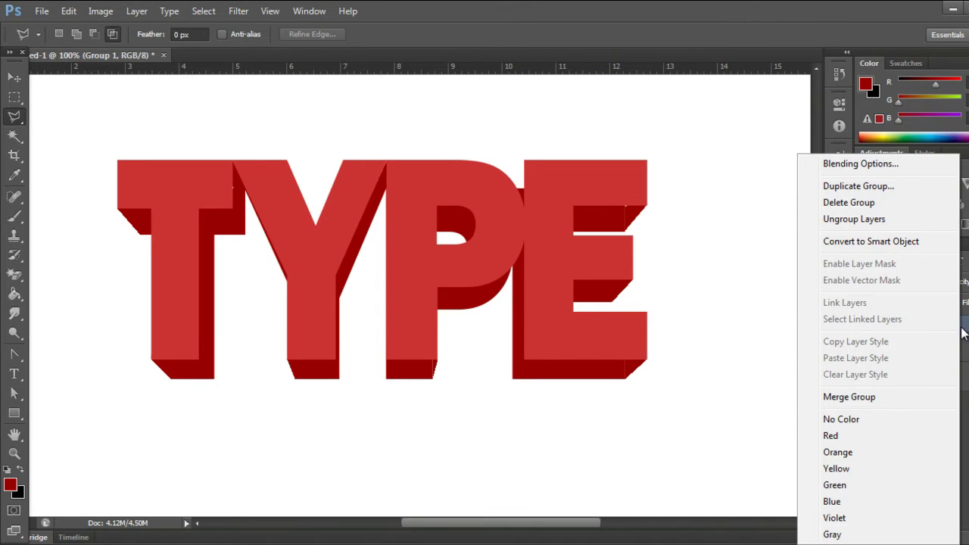
Give Group 1 a Multiply Gradient Overlay at 60% opacity with a 25° angle
left_click(825, 163)
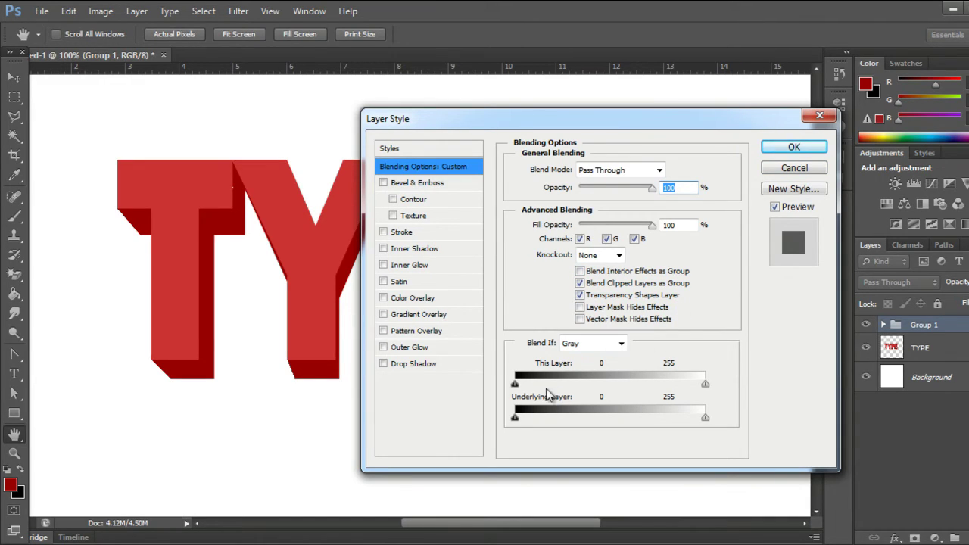
left_click(431, 315)
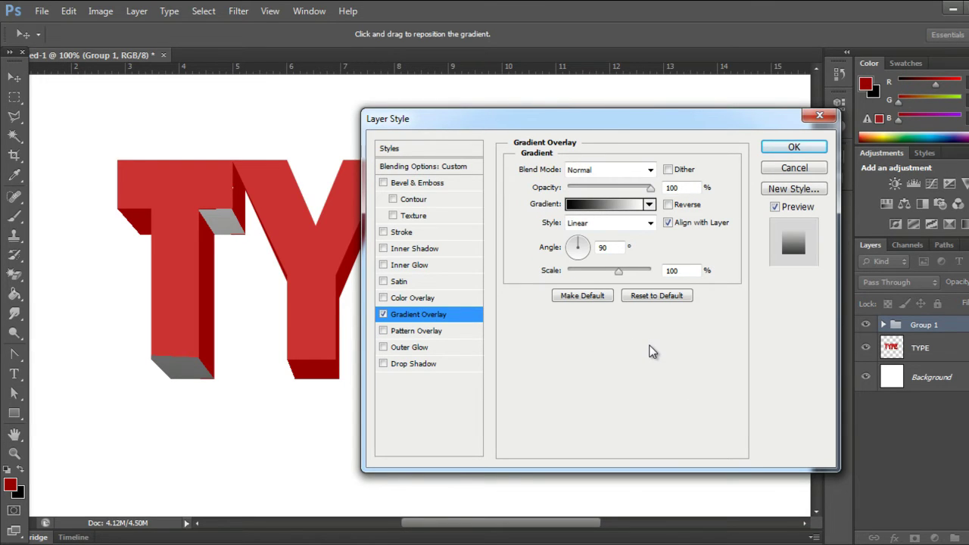
left_click(649, 169)
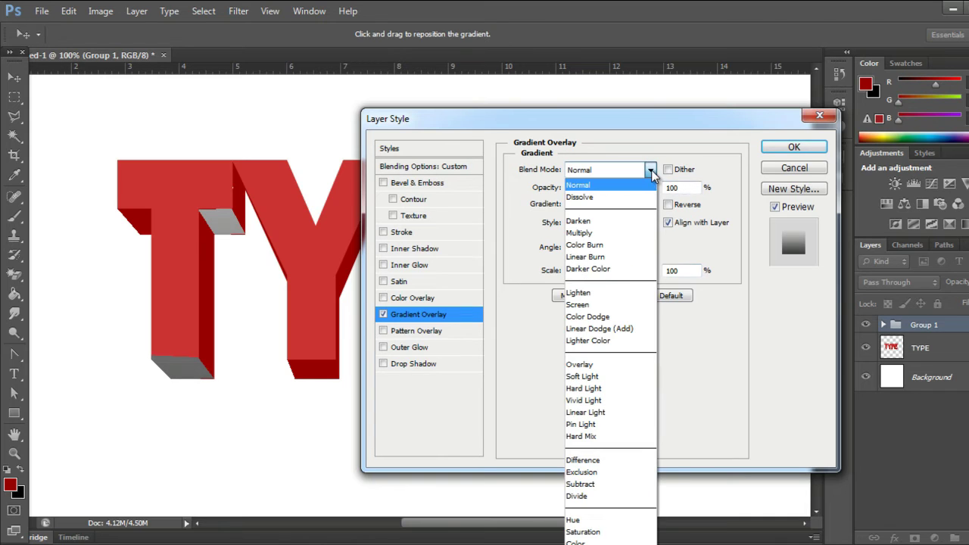
left_click(621, 233)
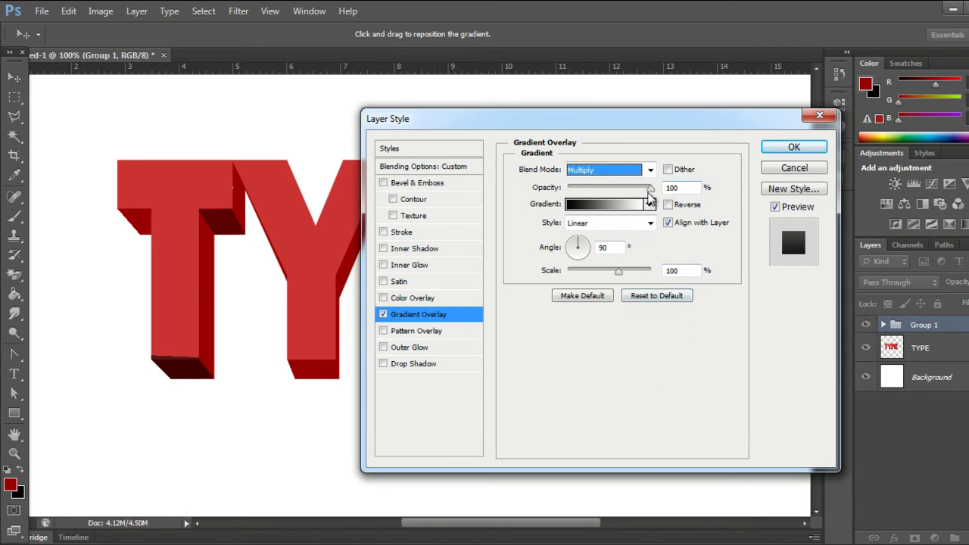
left_click(638, 192)
left_click_drag(638, 198, 619, 199)
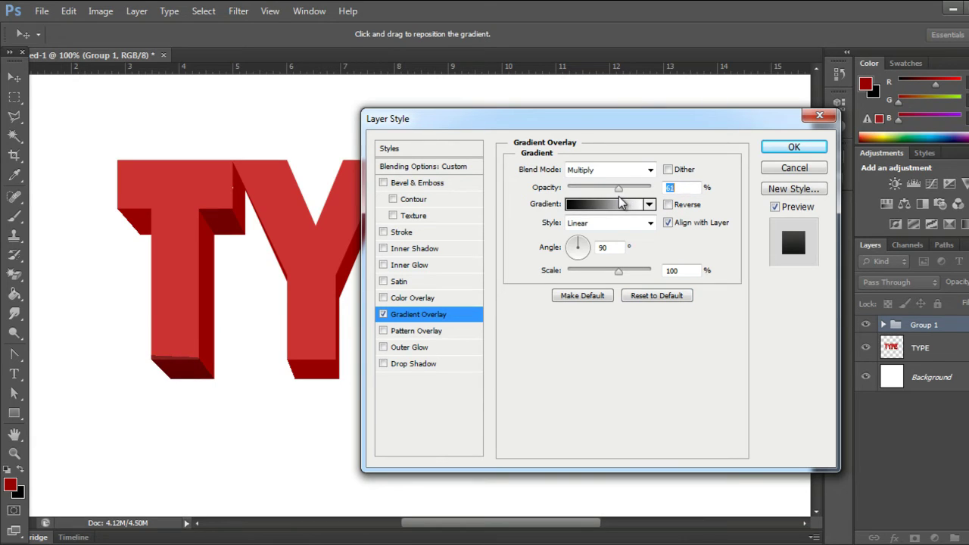
left_click_drag(619, 203, 621, 203)
left_click(598, 247)
type("25")
left_click(793, 147)
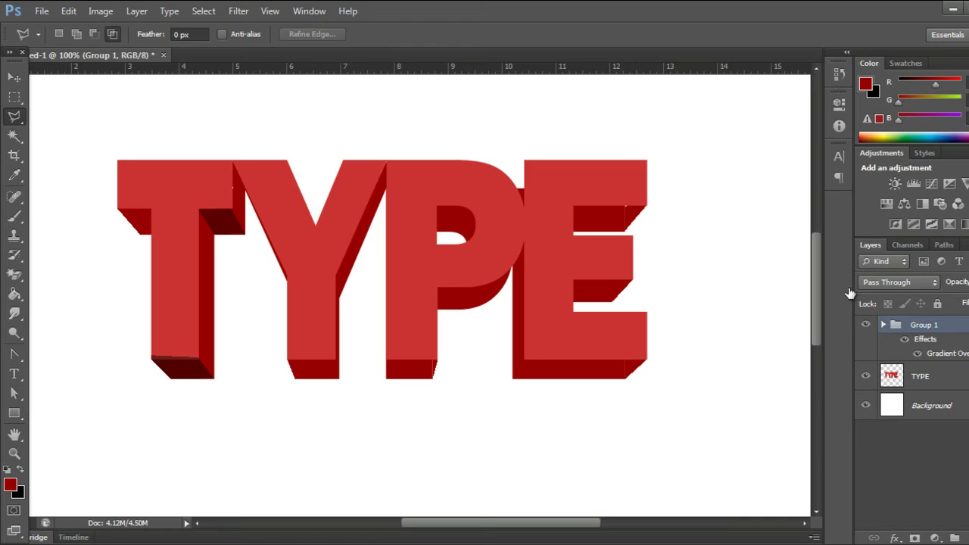
left_click(932, 383)
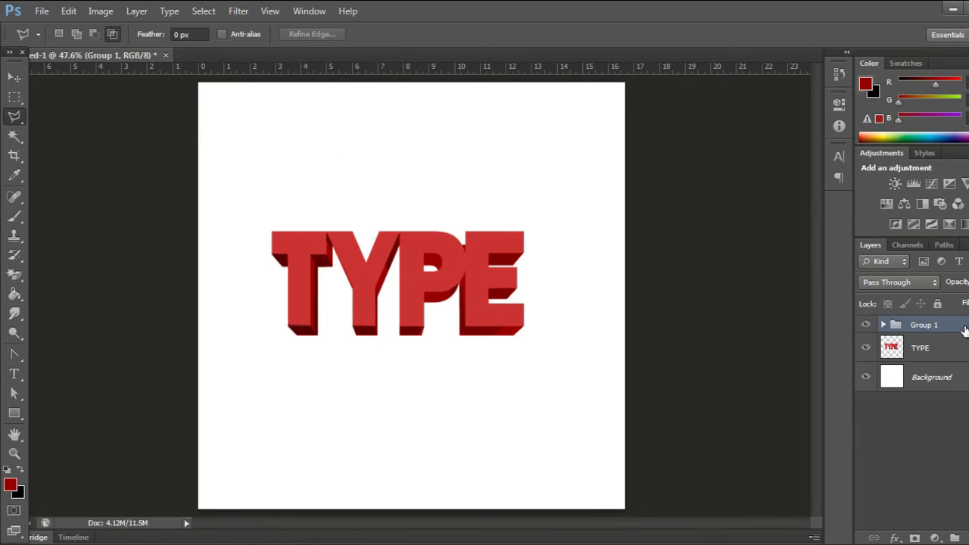
Add a black Color Overlay at reduced opacity to Group 1
right_click(966, 331)
left_click(754, 258)
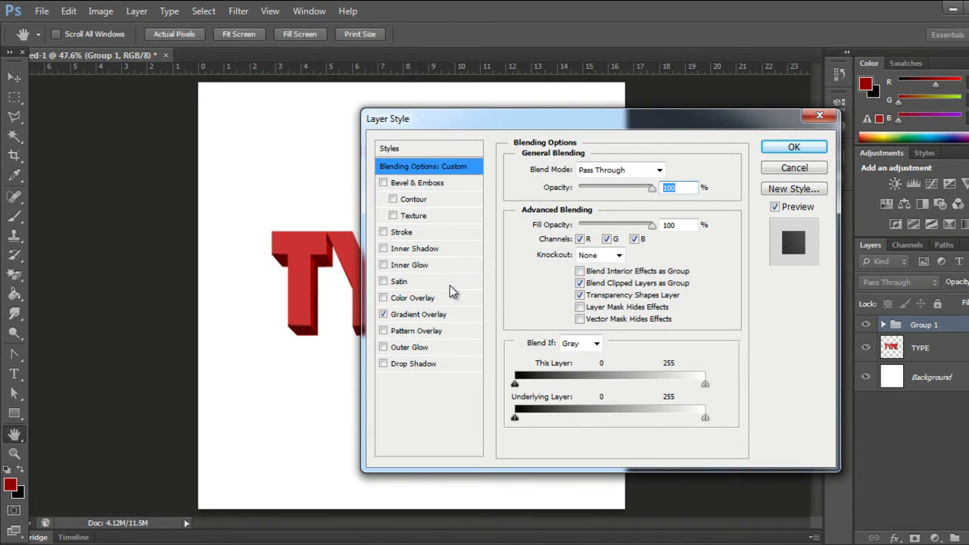
left_click(429, 298)
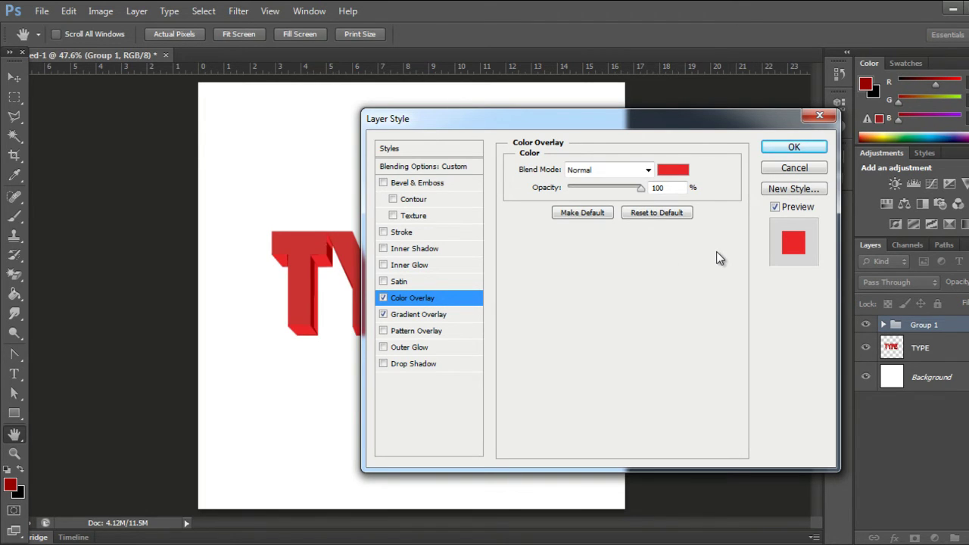
left_click(673, 170)
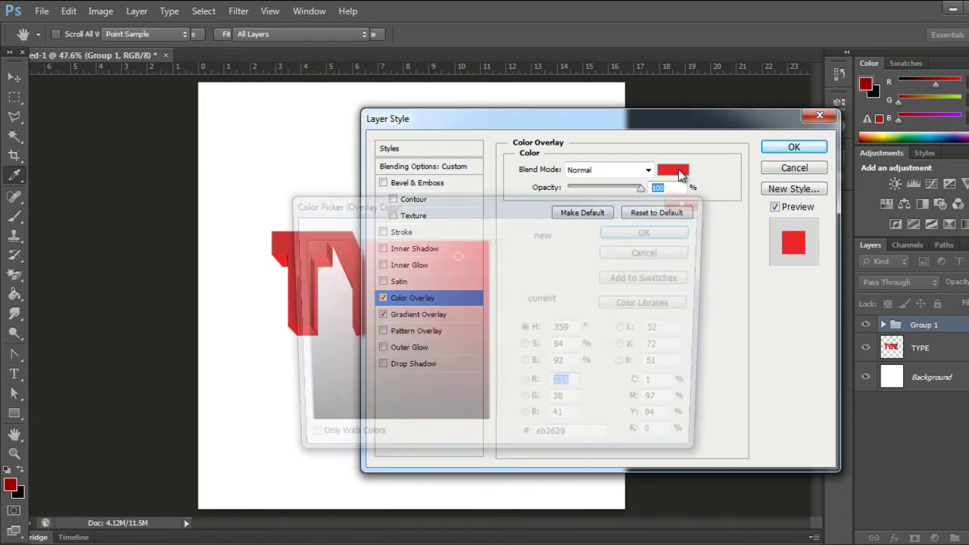
left_click_drag(485, 422, 489, 432)
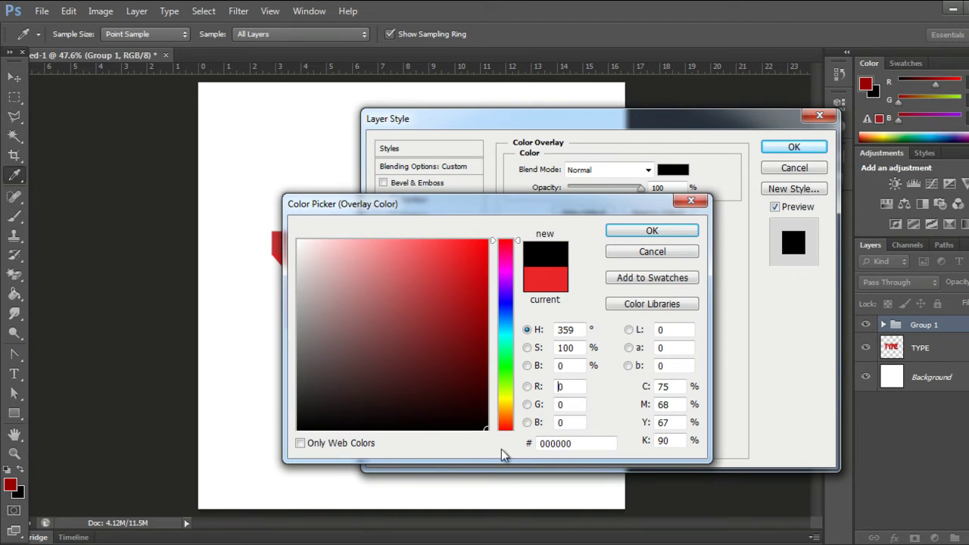
left_click(661, 238)
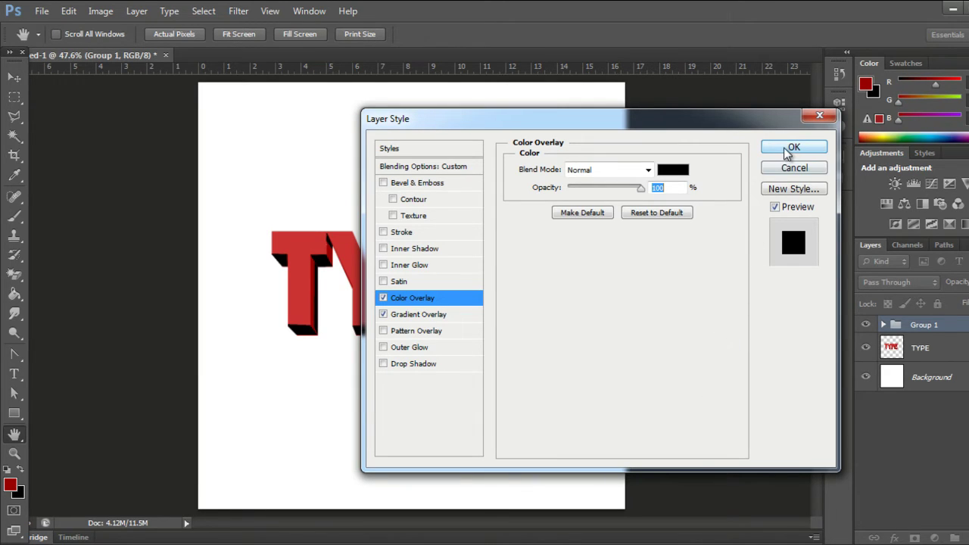
left_click_drag(641, 189, 585, 198)
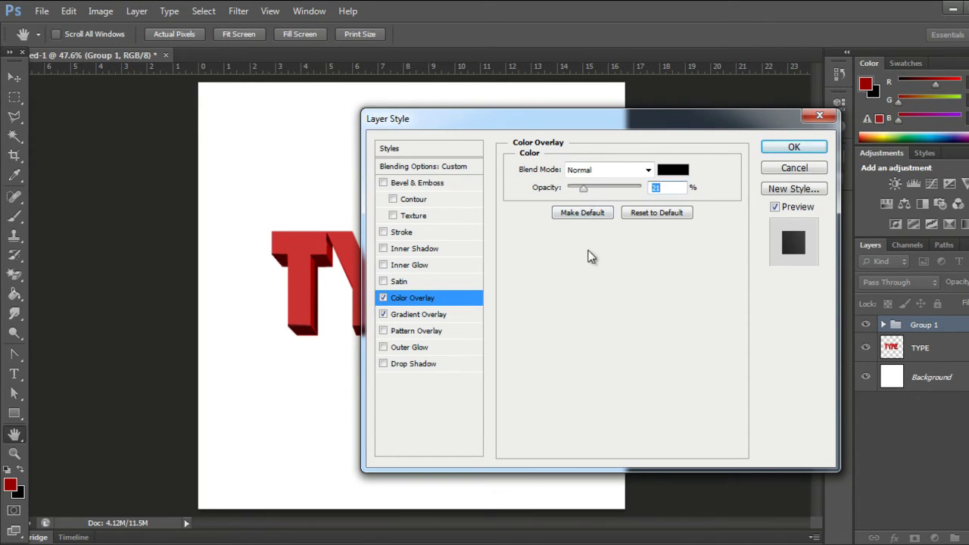
left_click(783, 147)
key("l")
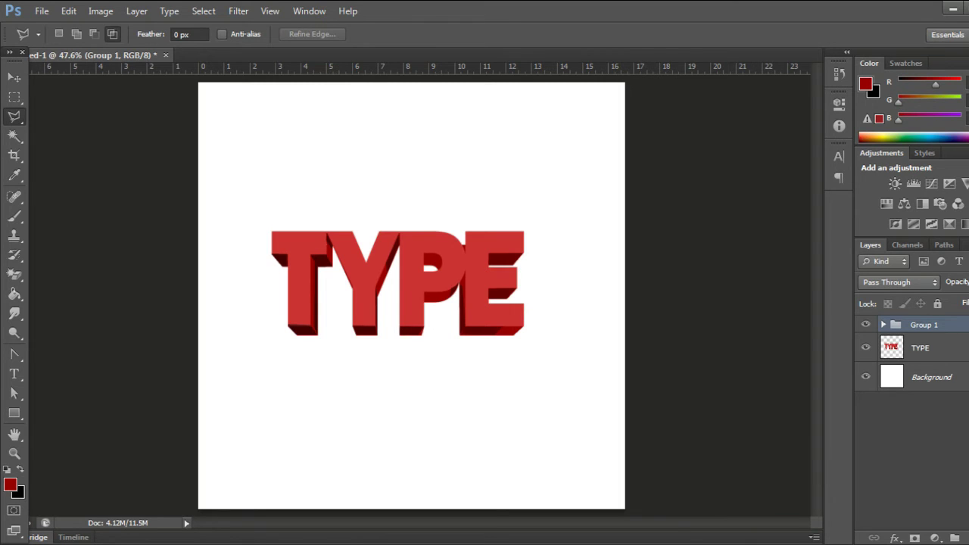
left_click(939, 355)
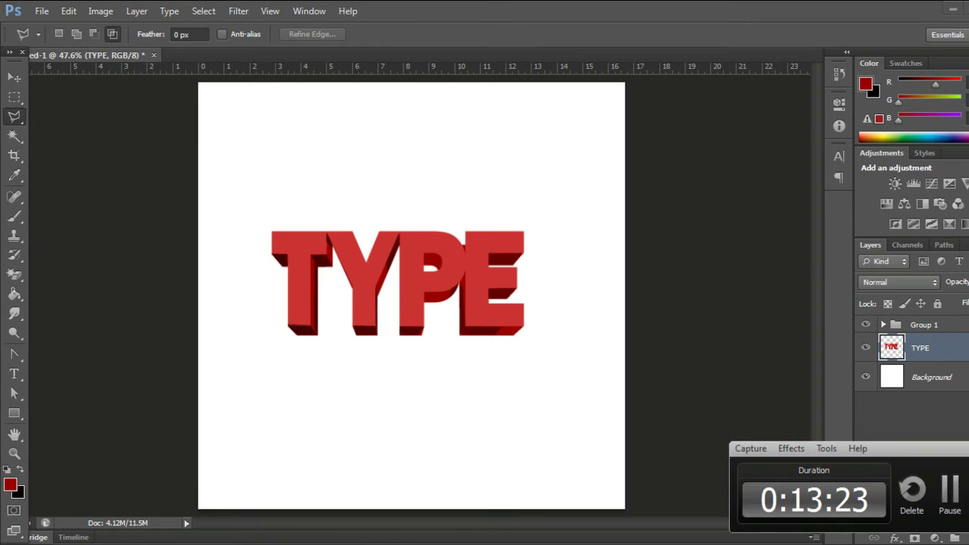
Add Bevel & Emboss to the TYPE layer with depth 30% and size 0 px
right_click(924, 348)
left_click(836, 36)
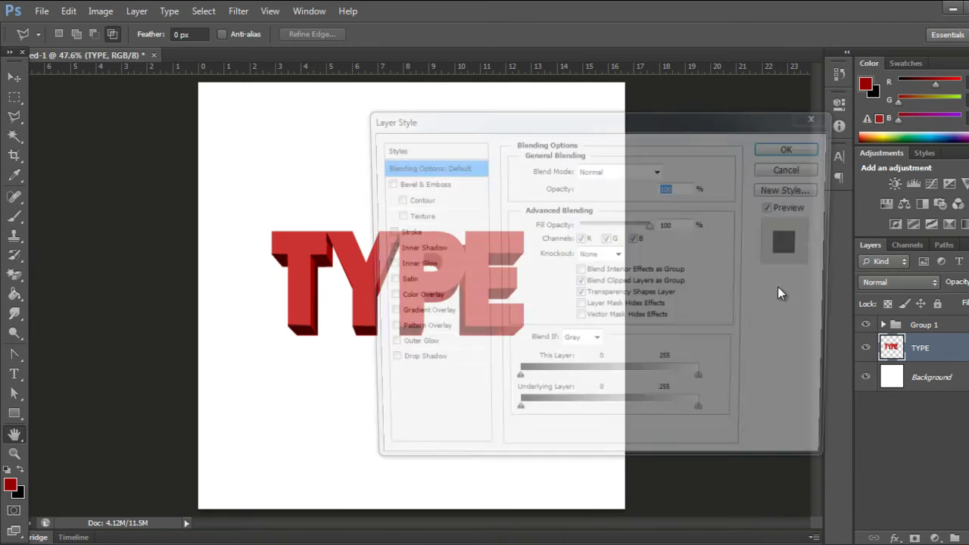
left_click(432, 183)
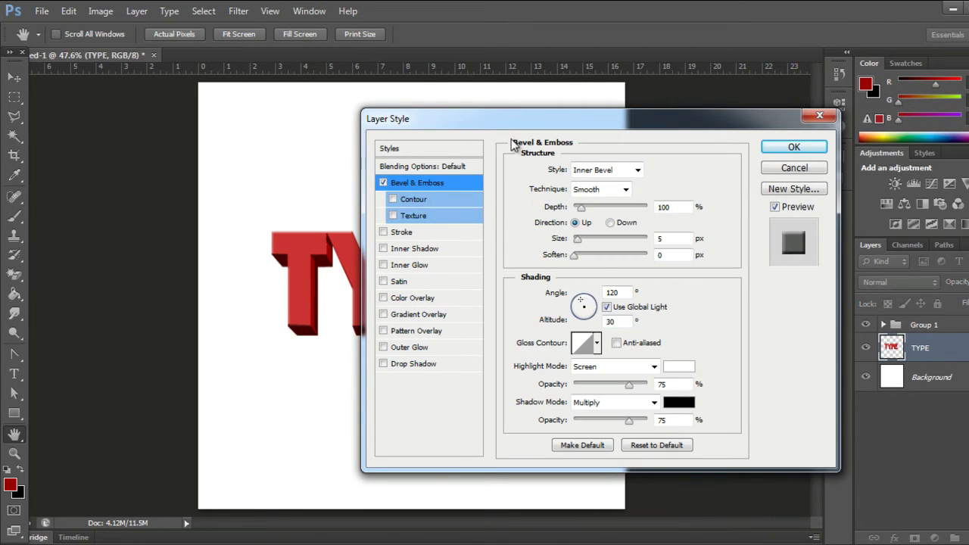
left_click_drag(490, 119, 626, 127)
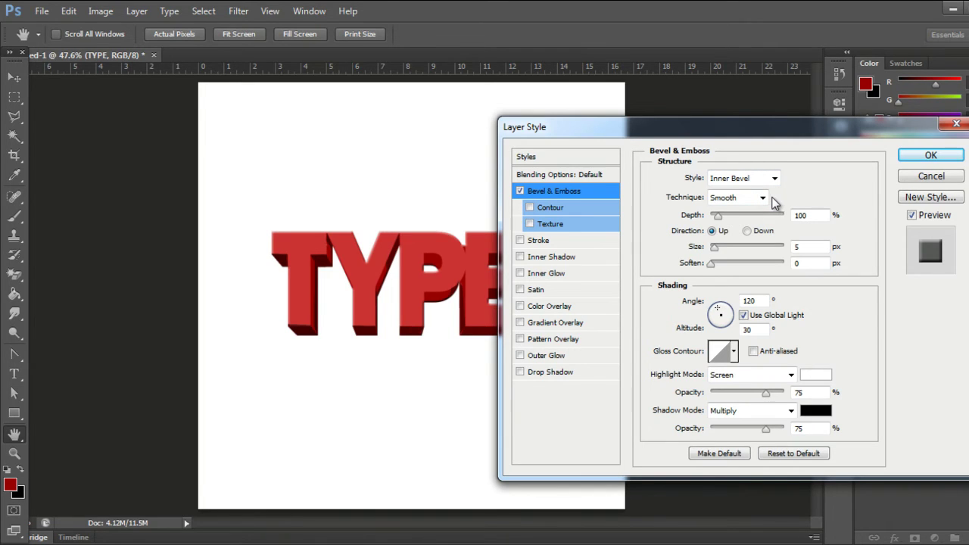
double_click(814, 215)
type("30")
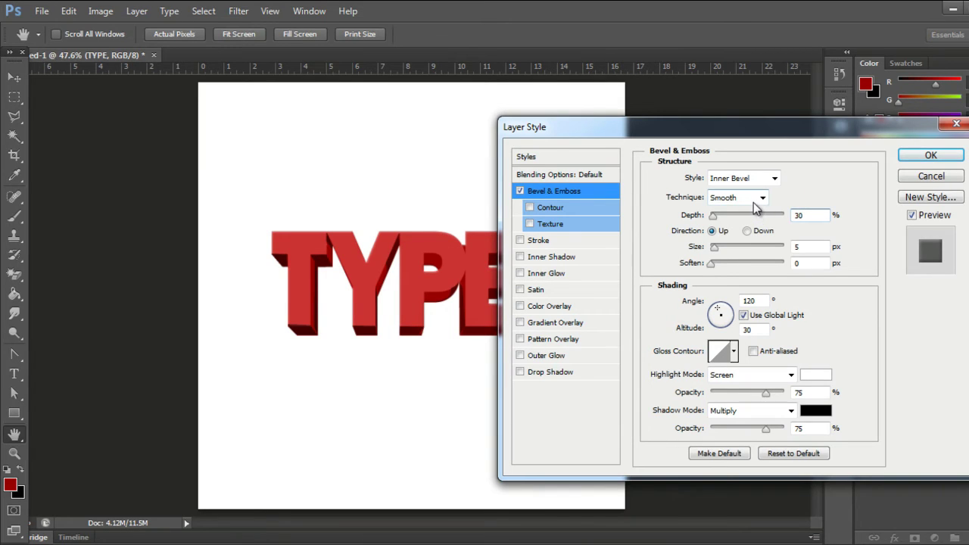
double_click(806, 246)
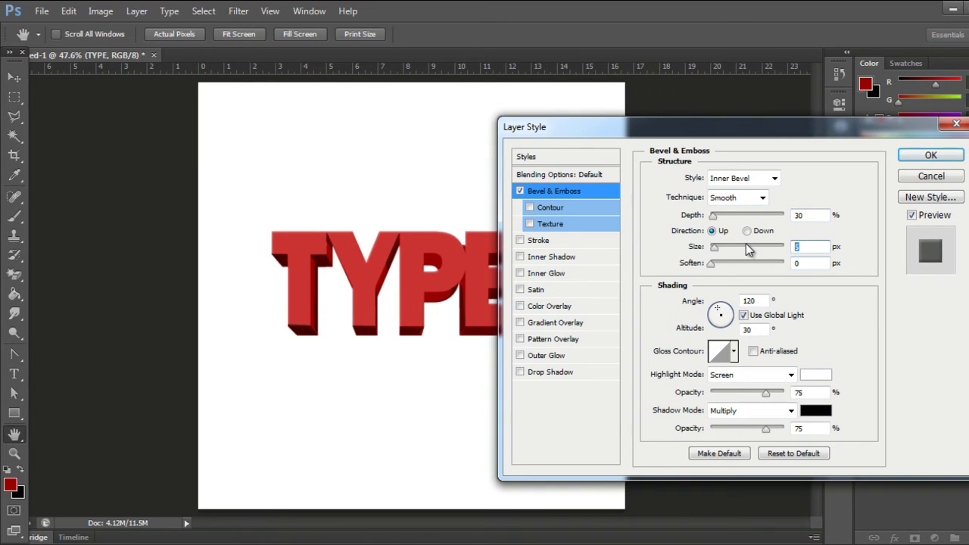
type("0")
Set the bevel lighting to angle 61° and altitude 37°, with highlight and shadow opacity 100%
double_click(750, 300)
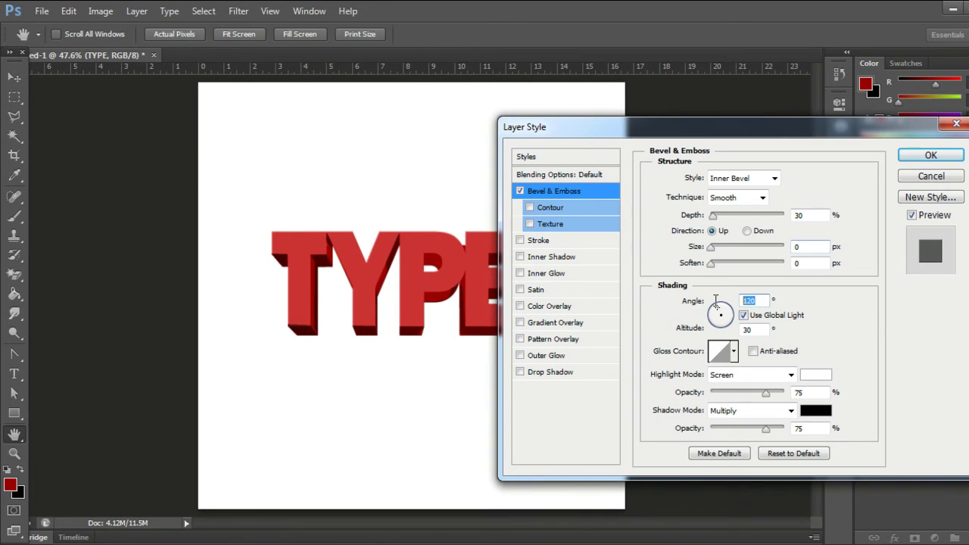
type("61")
double_click(763, 331)
type("37")
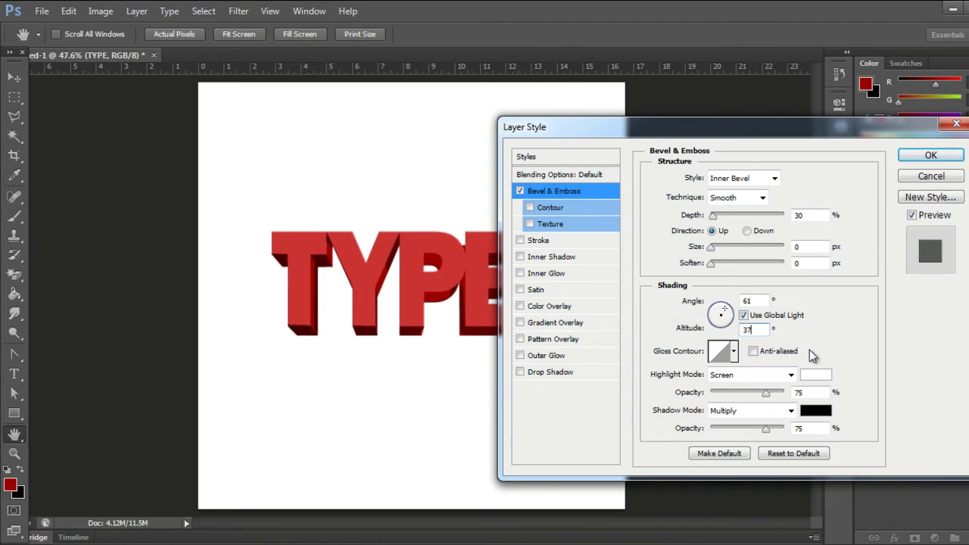
left_click_drag(779, 394, 796, 395)
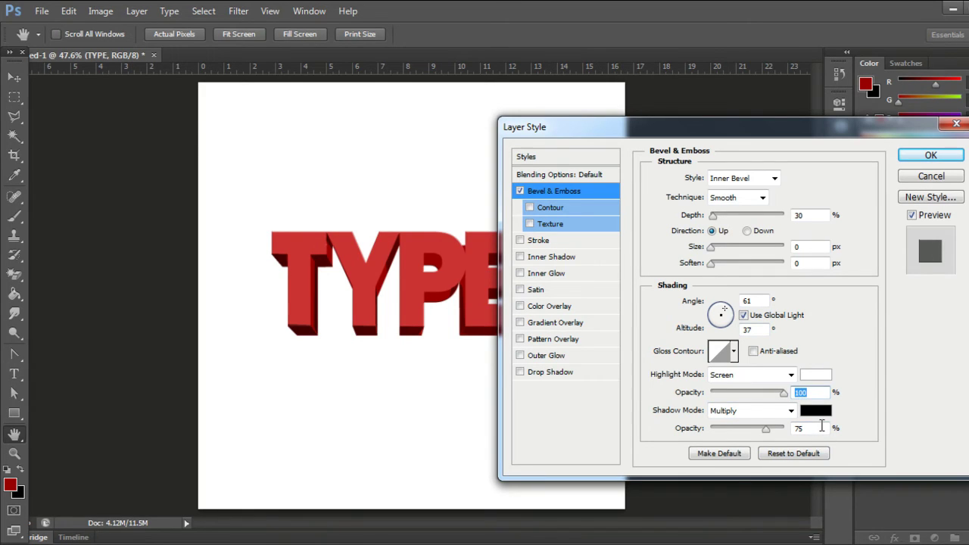
left_click_drag(766, 430, 800, 435)
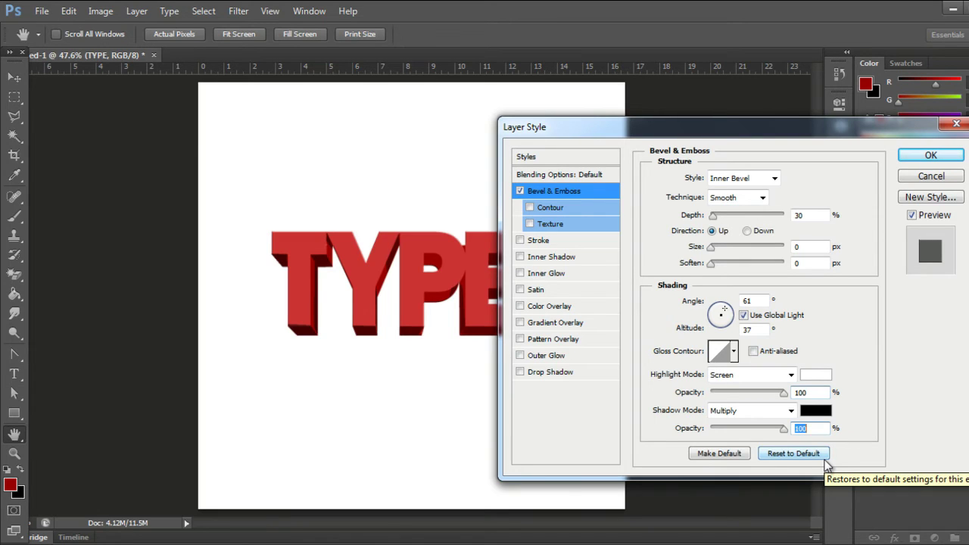
left_click(566, 324)
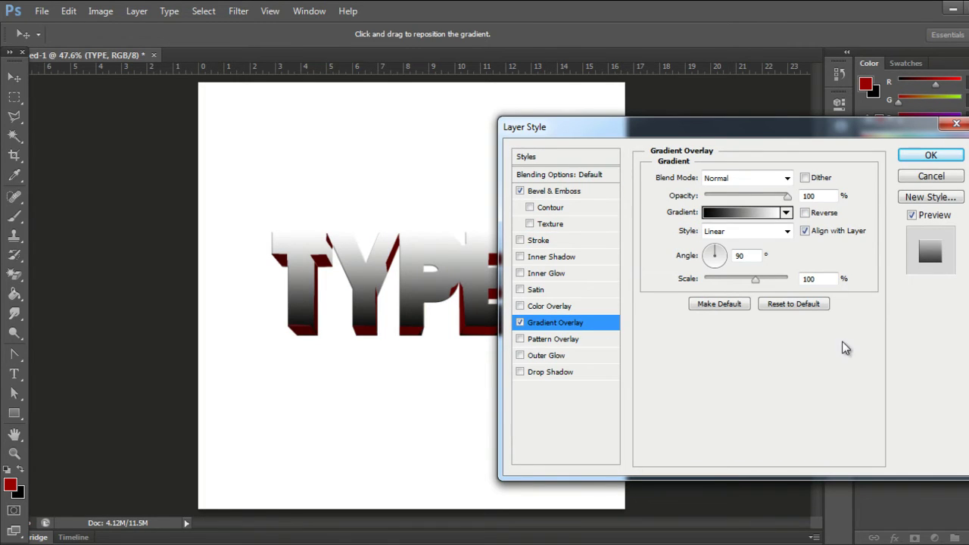
Set the TYPE Gradient Overlay to Overlay mode, 20% opacity, 47° angle, and apply the style
left_click(786, 182)
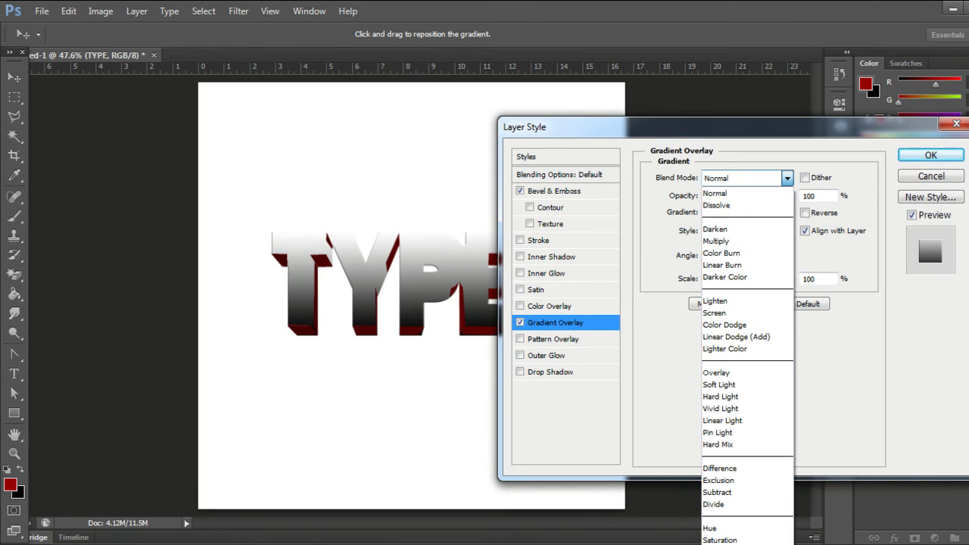
left_click(731, 372)
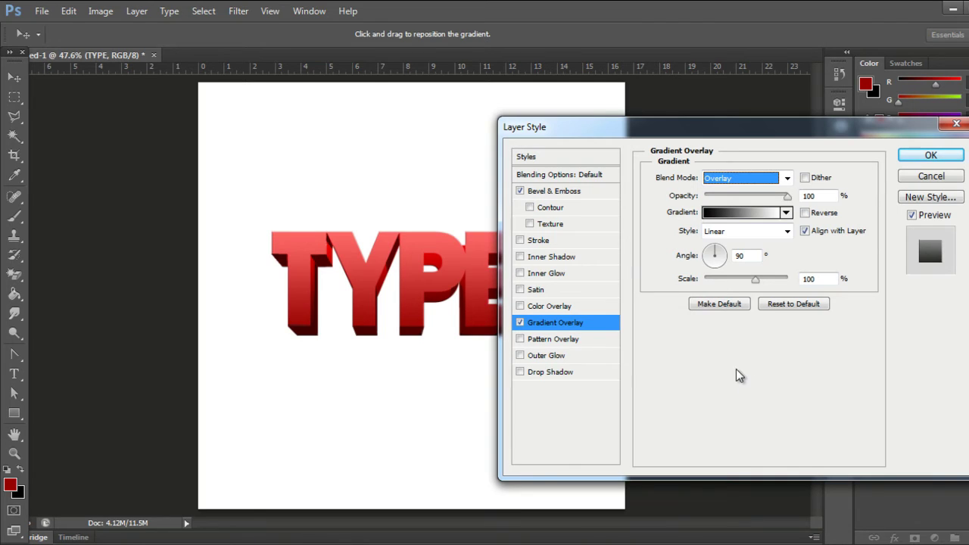
double_click(809, 196)
type("20")
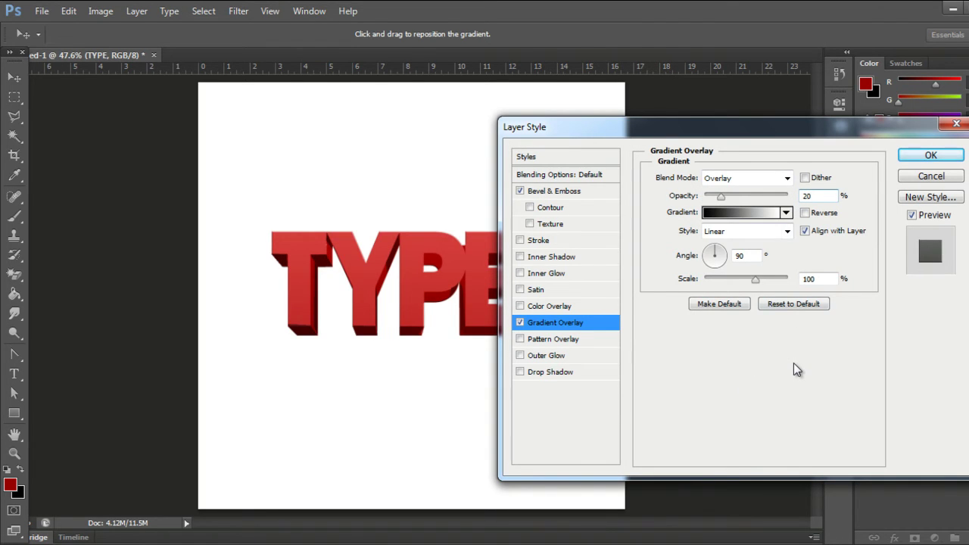
double_click(756, 256)
type("47")
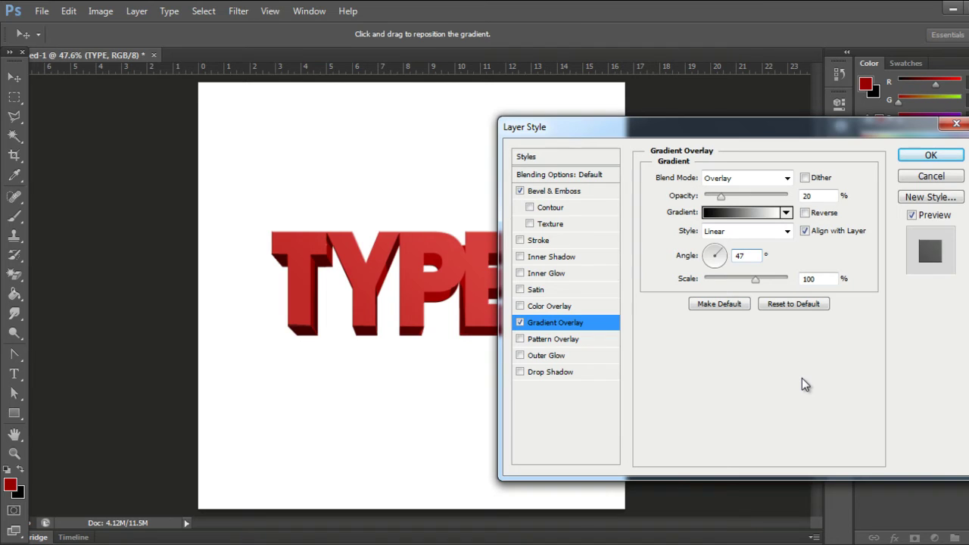
left_click(931, 156)
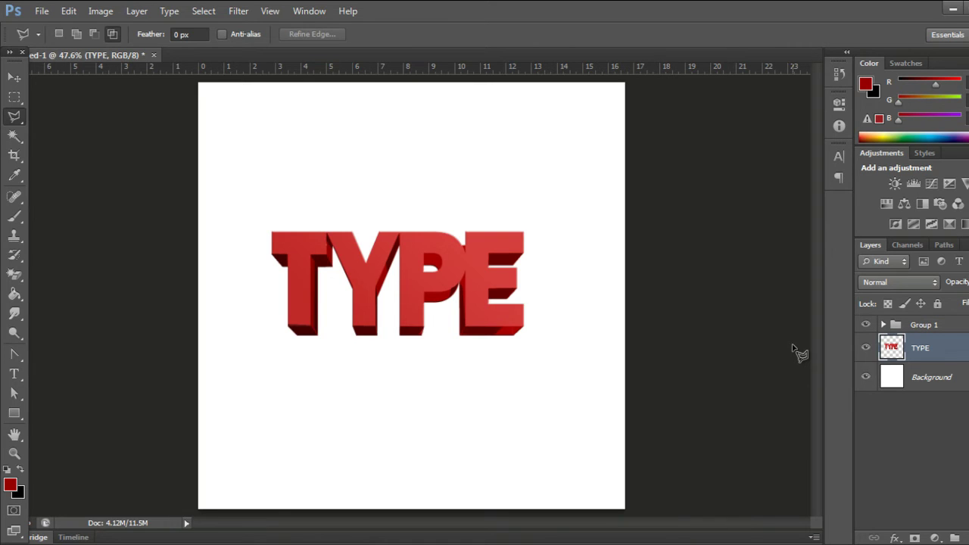
left_click(920, 376)
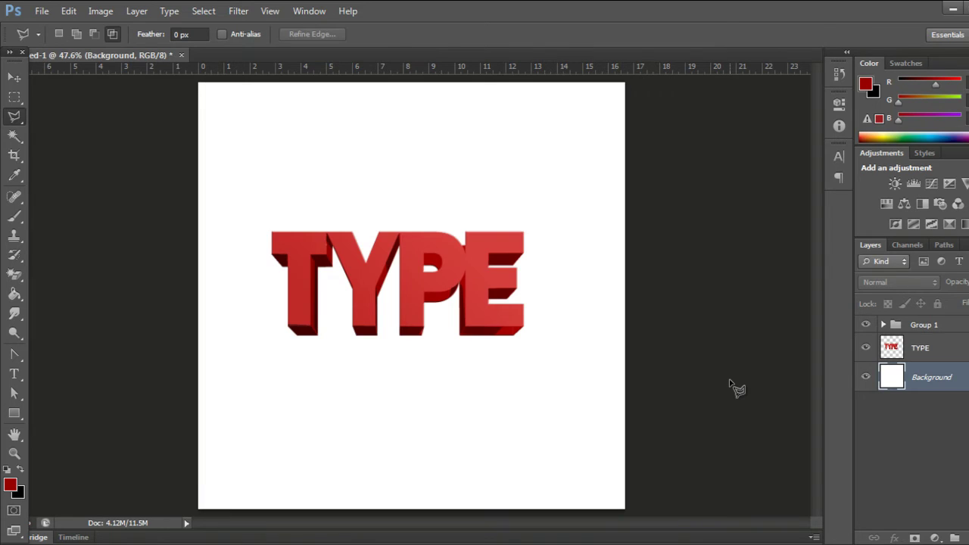
Fill the Background layer with black using the Fill dialog (Use: Black)
key("shift+F5")
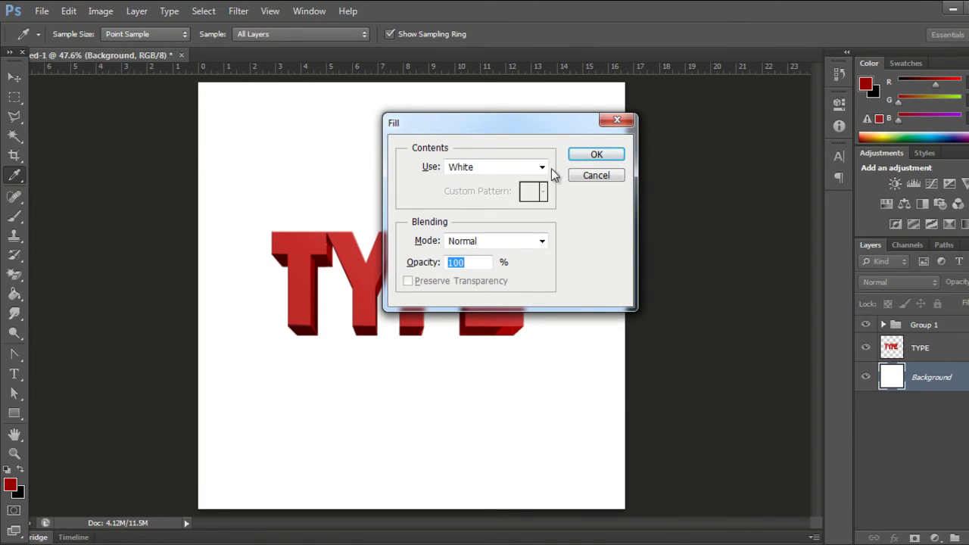
left_click(542, 167)
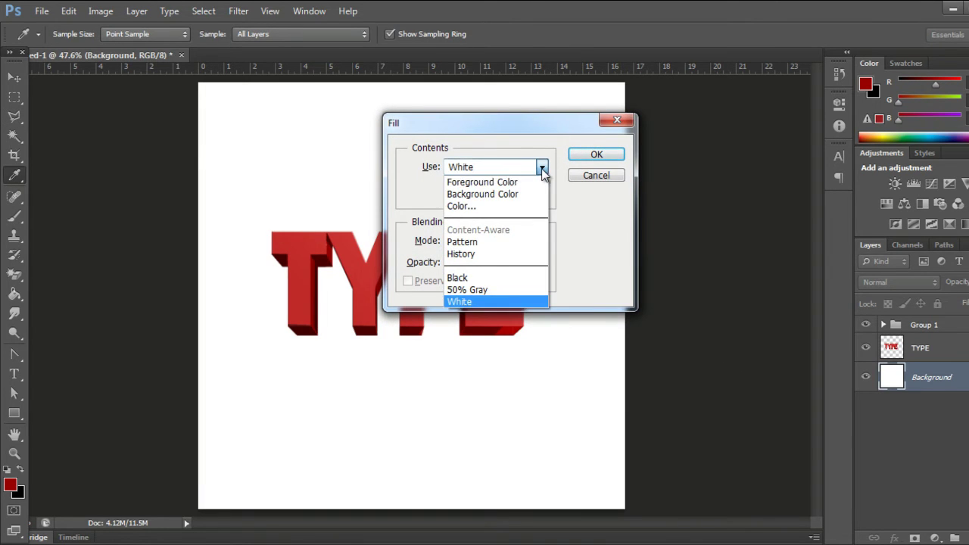
left_click(502, 280)
left_click(604, 155)
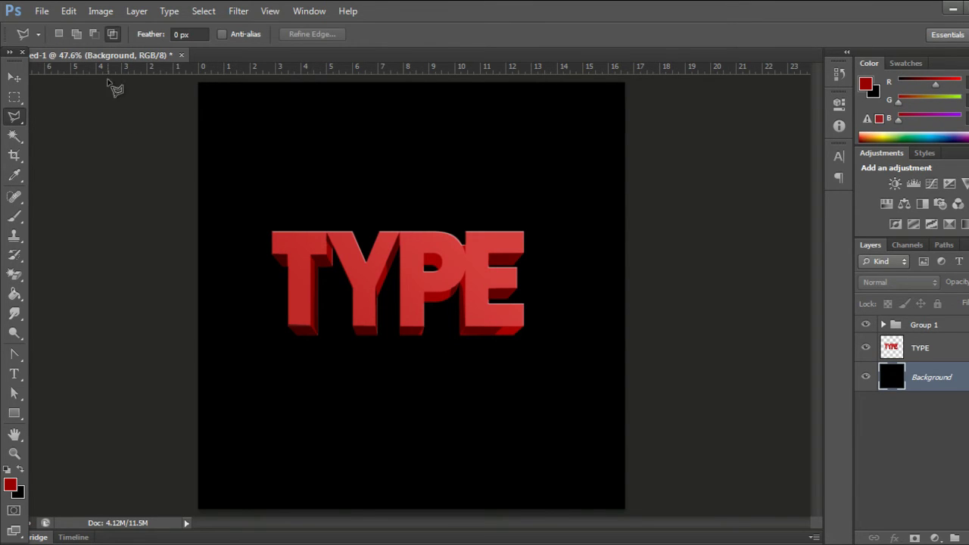
key("v")
left_click(42, 11)
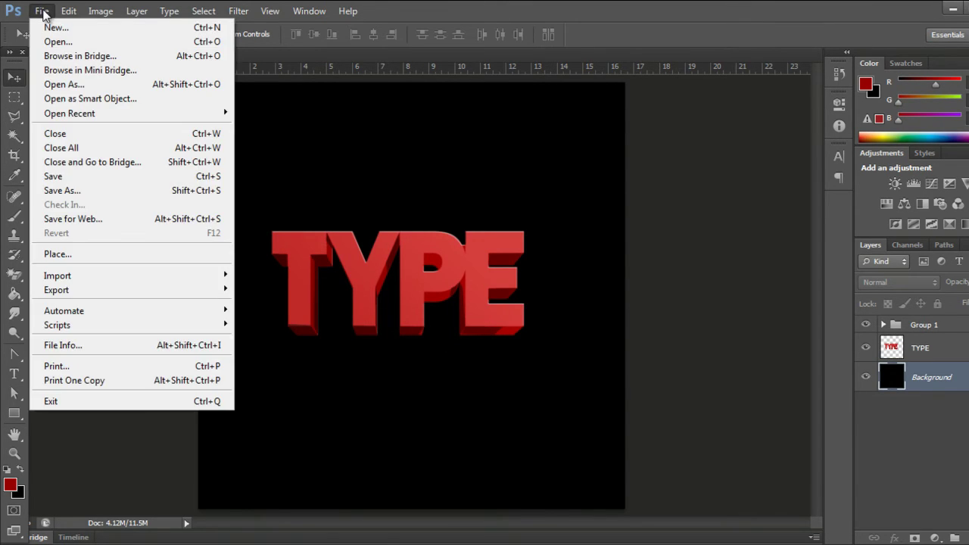
Open lava_rock_texture_01 from the 07-02-2017 folder
key("Escape")
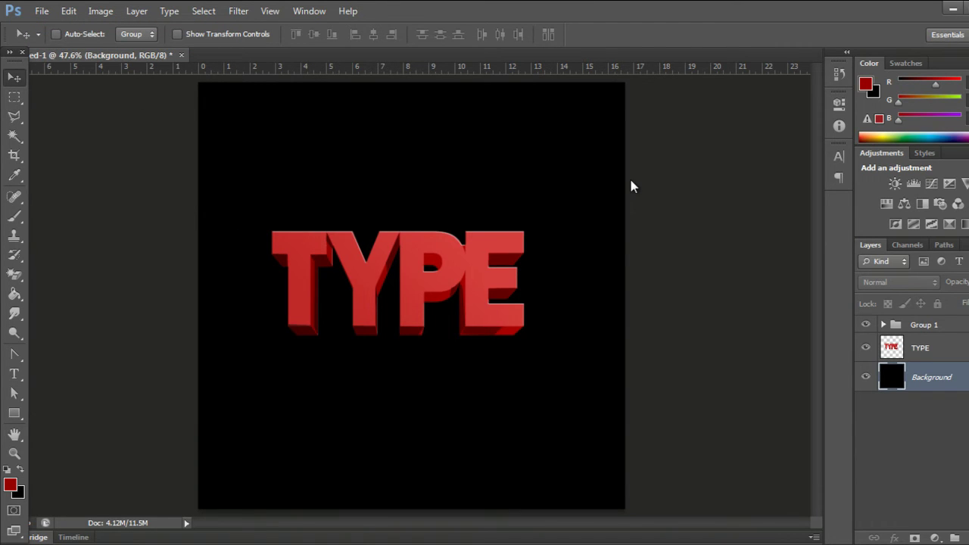
key("ctrl+o")
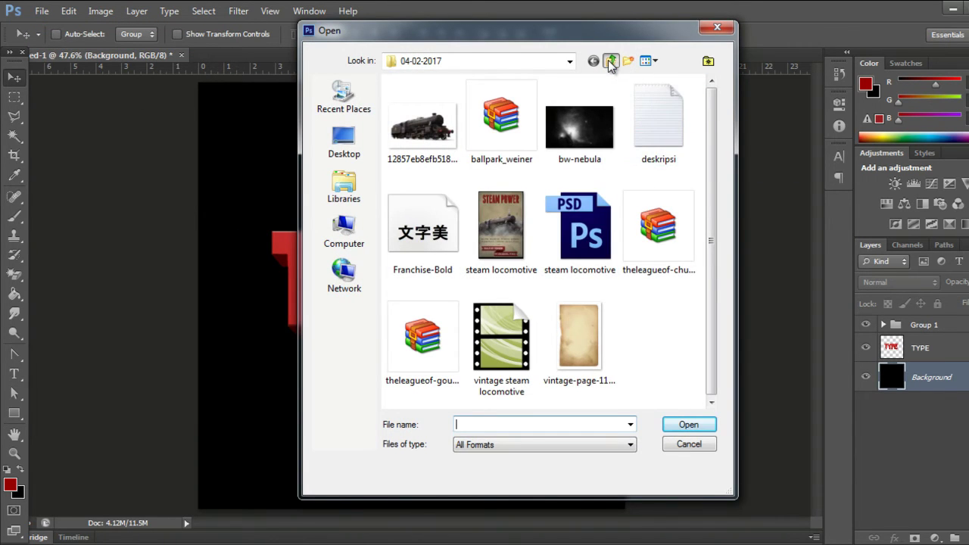
left_click(610, 62)
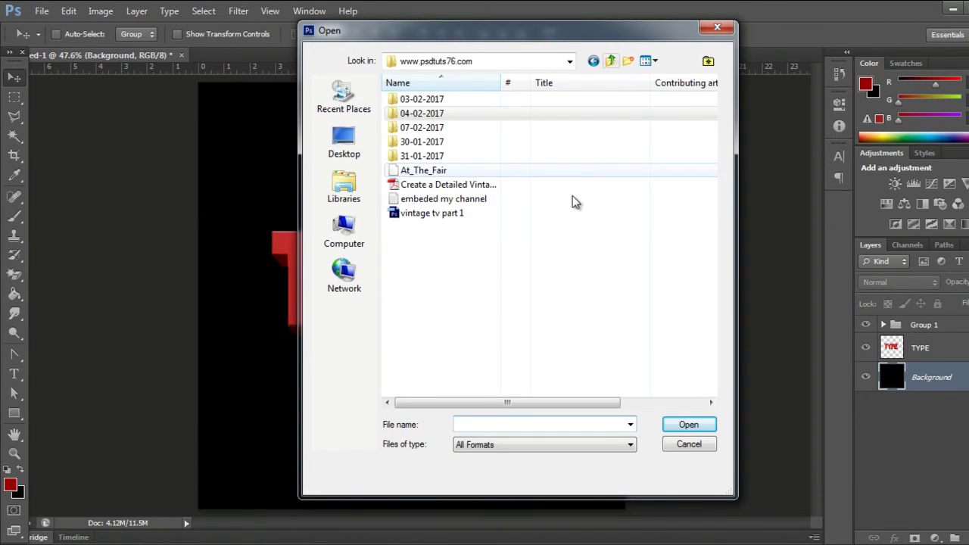
double_click(432, 127)
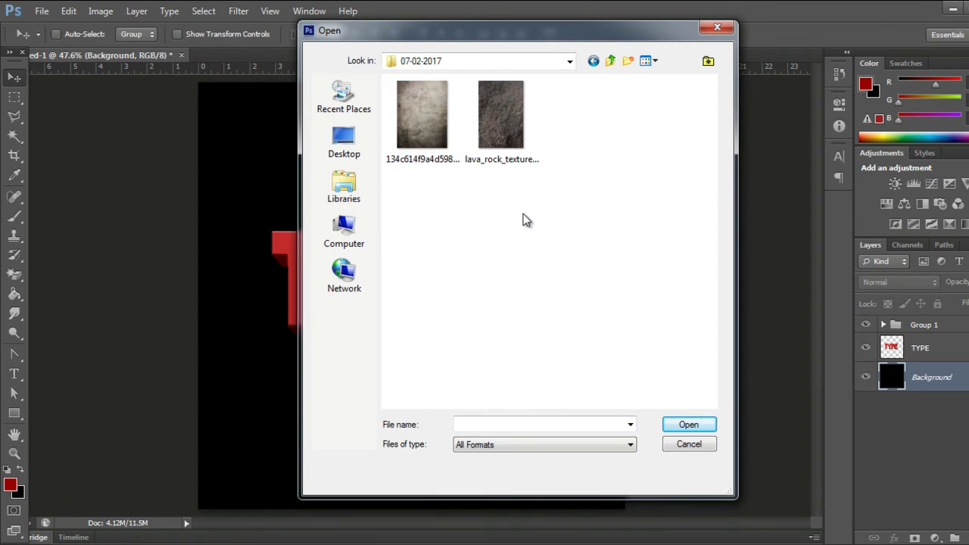
left_click(506, 127)
left_click(688, 424)
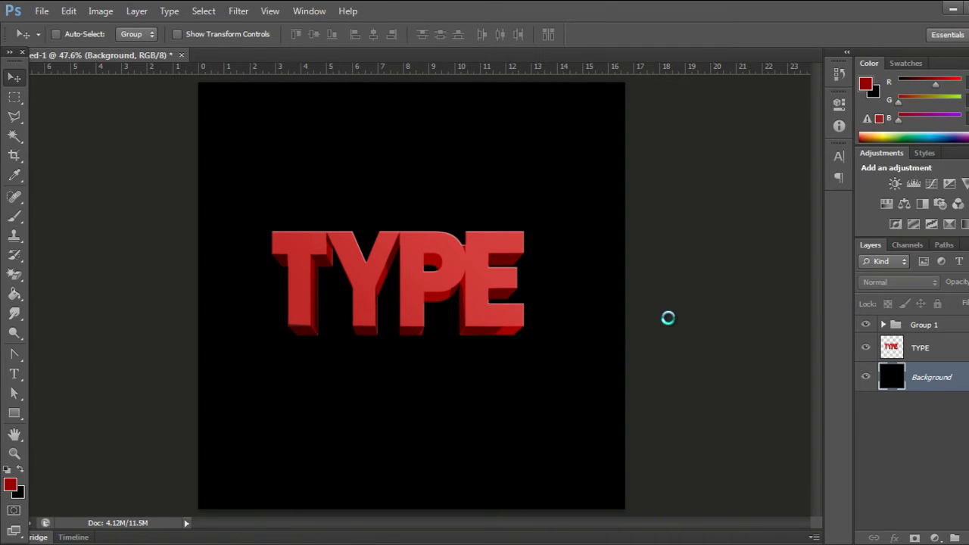
Copy the whole lava texture and paste it into Untitled-1 as a new layer
key("ctrl+a")
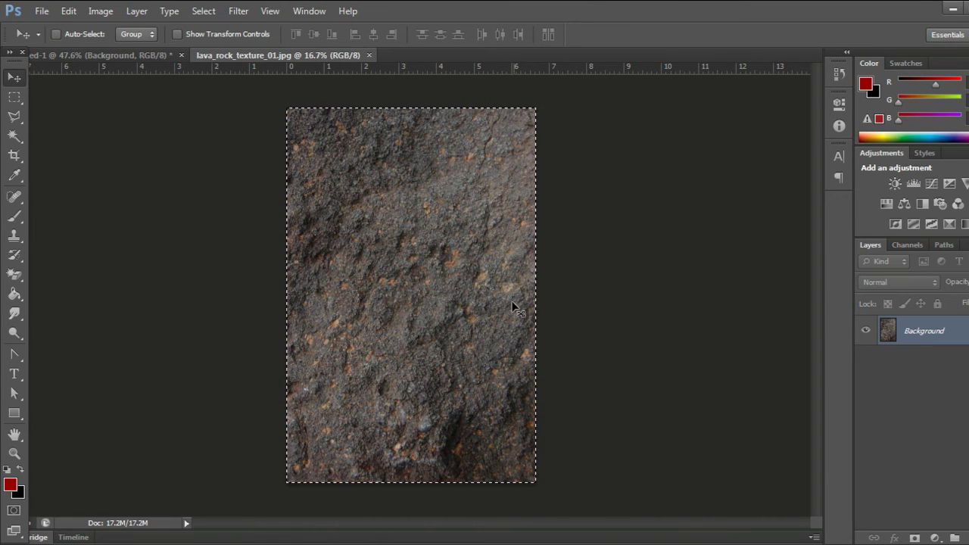
left_click(138, 55)
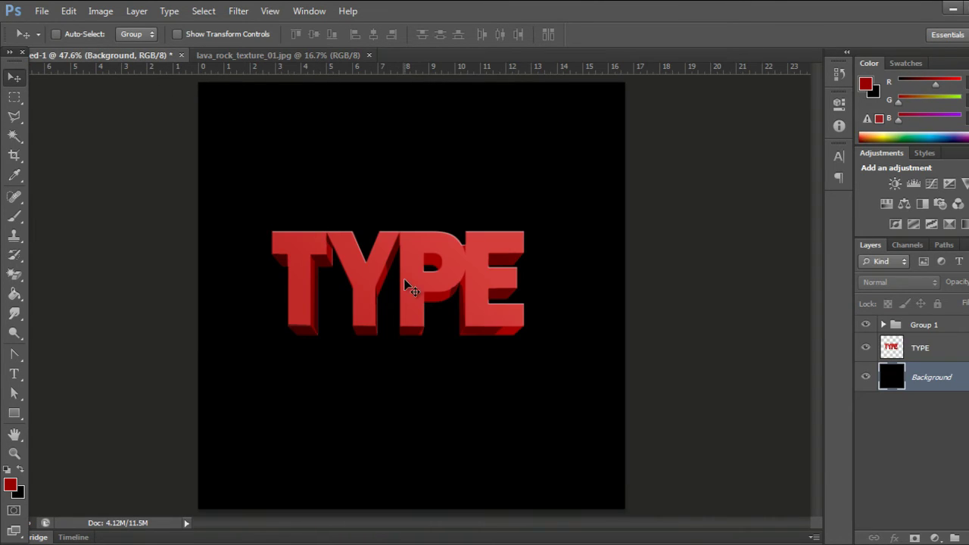
key("ctrl+v")
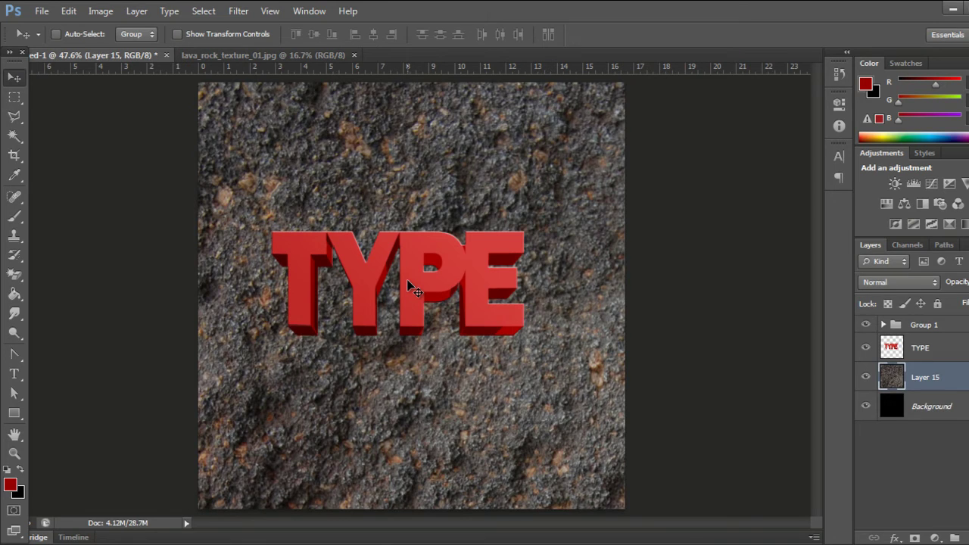
key("ctrl+t")
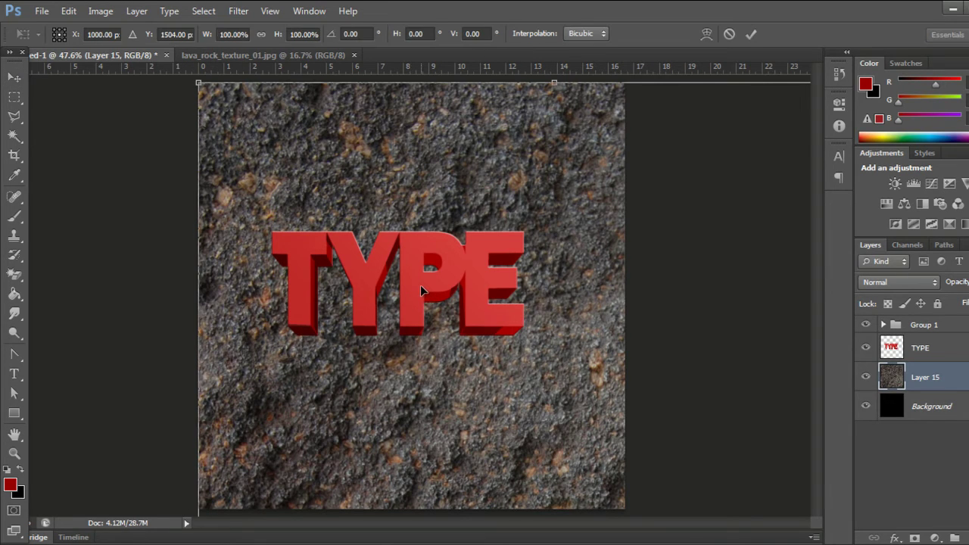
Rotate the lava texture 90° and shrink it to about 60% over the lettering
left_click_drag(200, 85, 337, 290)
left_click_drag(533, 427, 369, 252)
mouse_move(748, 99)
left_mouse_down()
mouse_move(772, 374)
mouse_move(701, 537)
left_mouse_up()
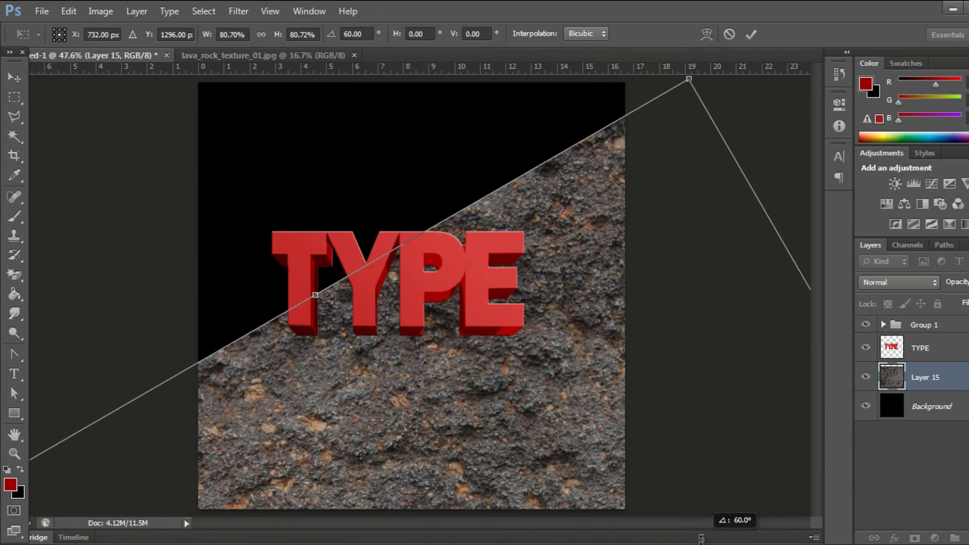
mouse_move(701, 537)
left_mouse_down()
mouse_move(746, 245)
mouse_move(746, 314)
left_mouse_up()
mouse_move(526, 353)
left_mouse_down()
mouse_move(535, 270)
mouse_move(525, 244)
mouse_move(537, 217)
mouse_move(559, 210)
left_mouse_up()
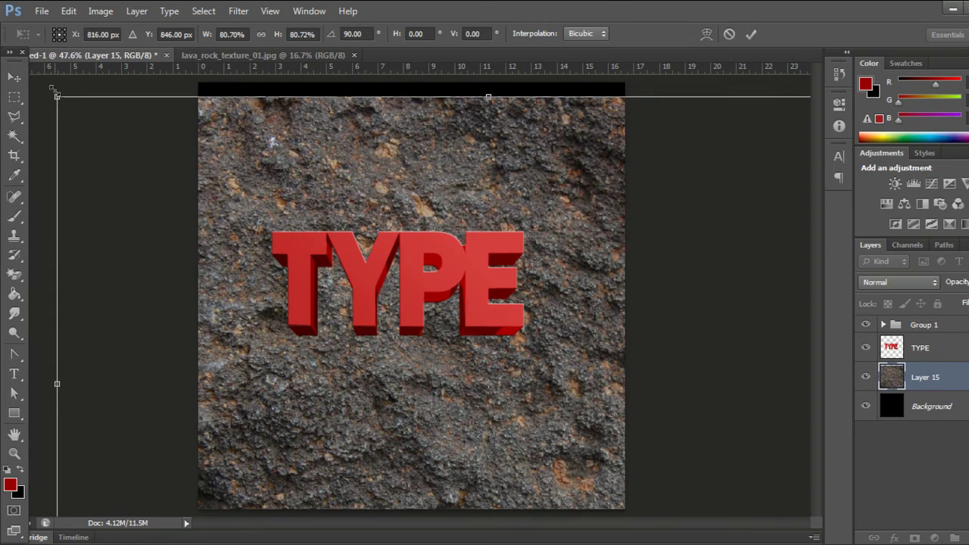
left_click_drag(55, 94, 283, 246)
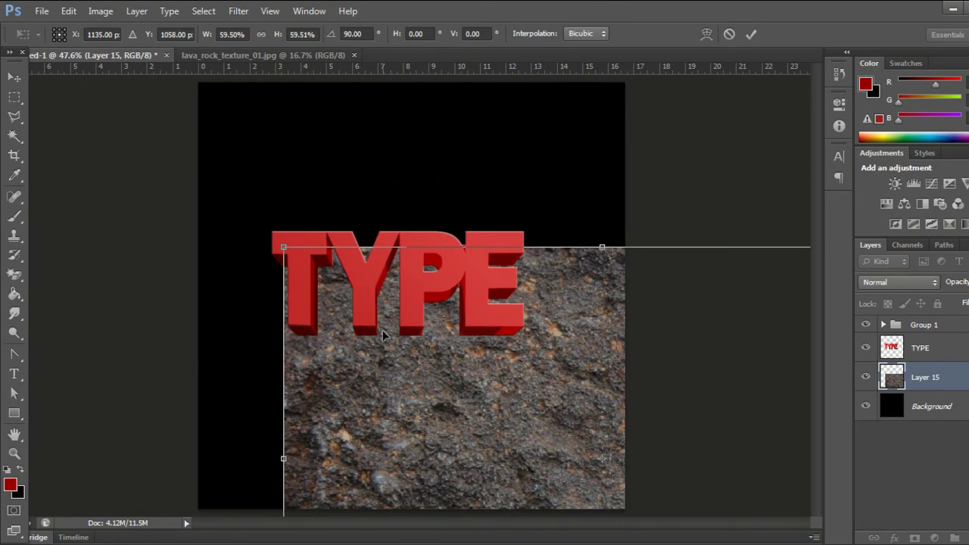
mouse_move(403, 335)
left_mouse_down()
mouse_move(213, 169)
mouse_move(214, 186)
left_mouse_up()
Fit the texture's edges to span the canvas width and commit the transform
left_click_drag(412, 99, 413, 205)
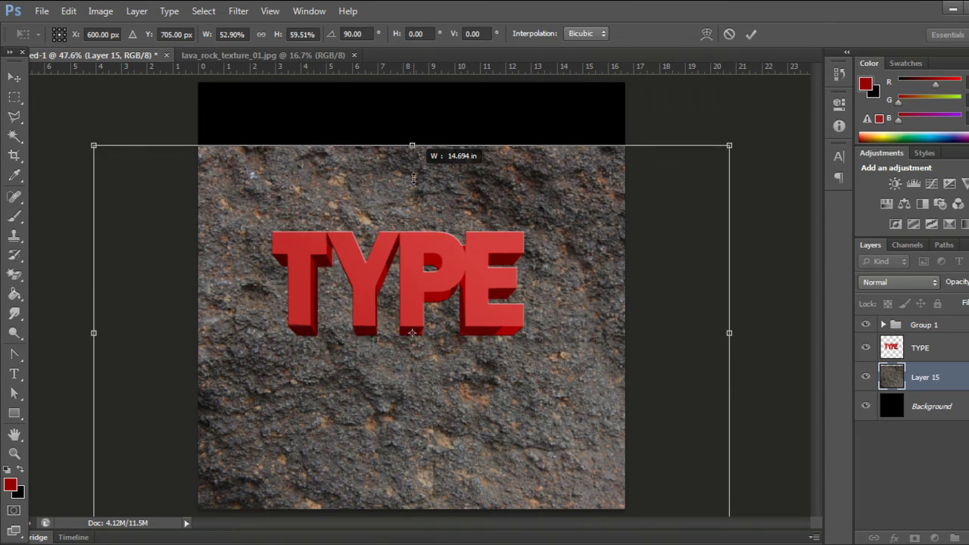
mouse_move(416, 367)
left_mouse_down()
mouse_move(420, 259)
mouse_move(427, 319)
left_mouse_up()
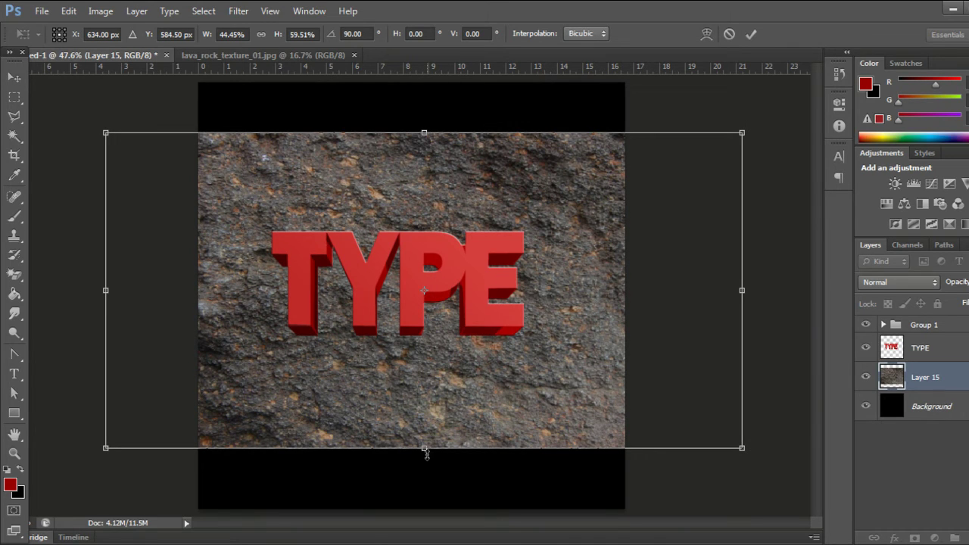
left_click_drag(426, 462, 427, 476)
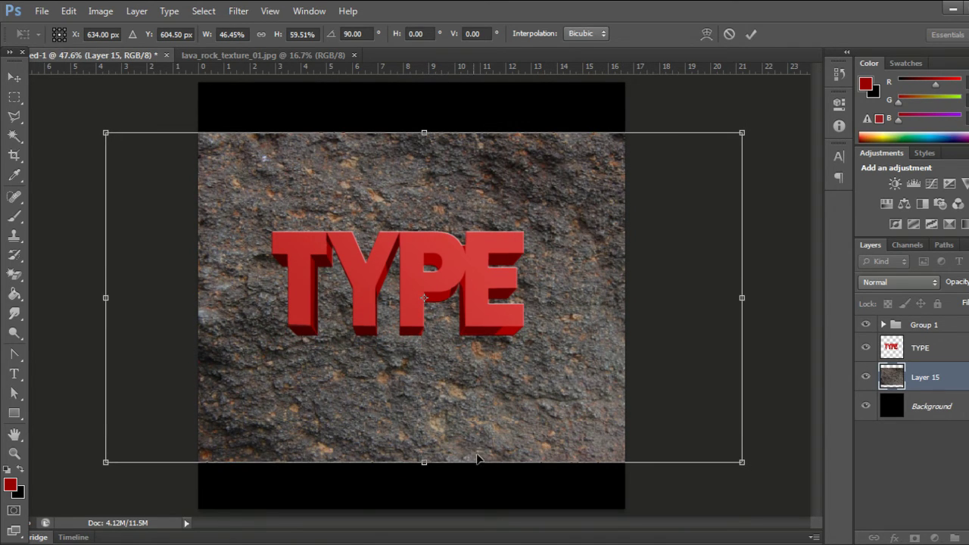
left_click_drag(742, 297, 628, 295)
left_click_drag(105, 296, 198, 299)
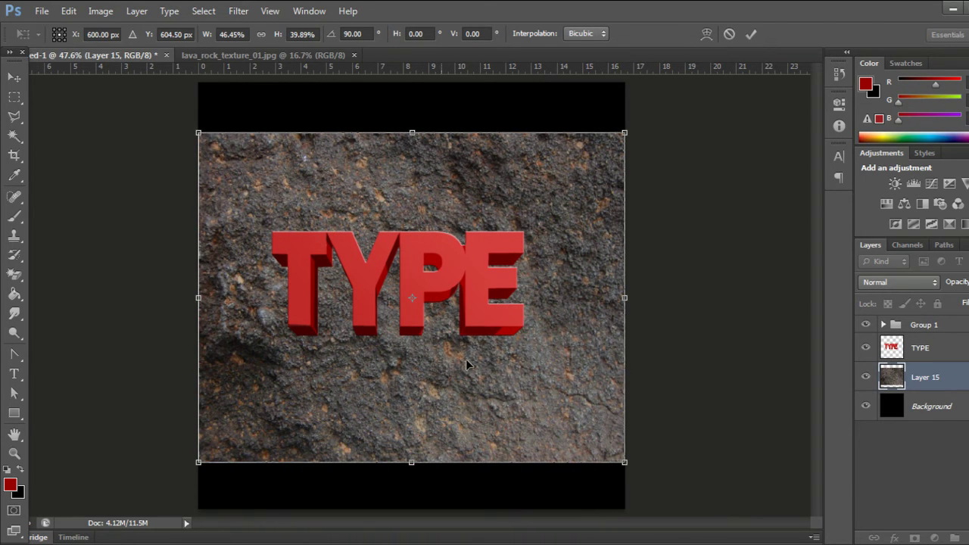
left_click(748, 39)
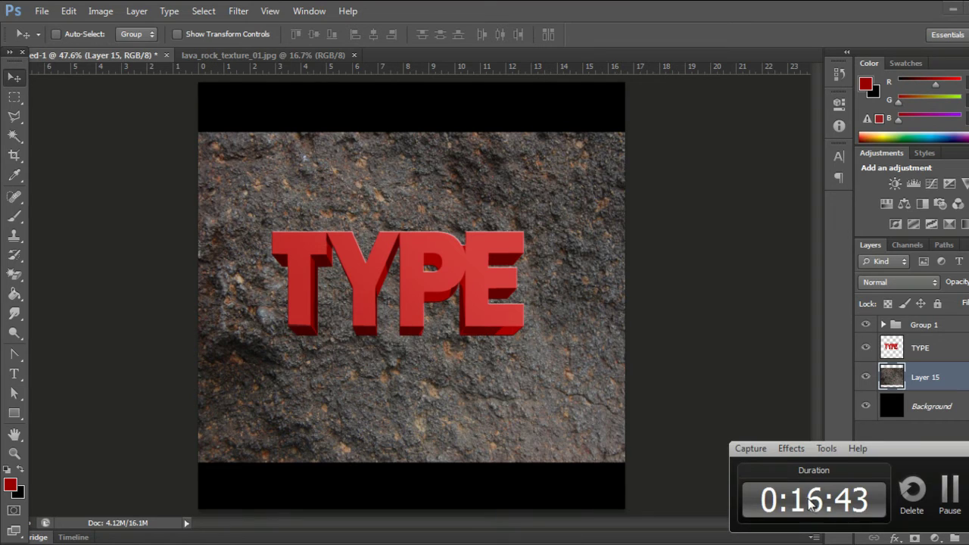
Toggle snapping and drag a horizontal guide through the middle of the TYPE letters
left_click(271, 11)
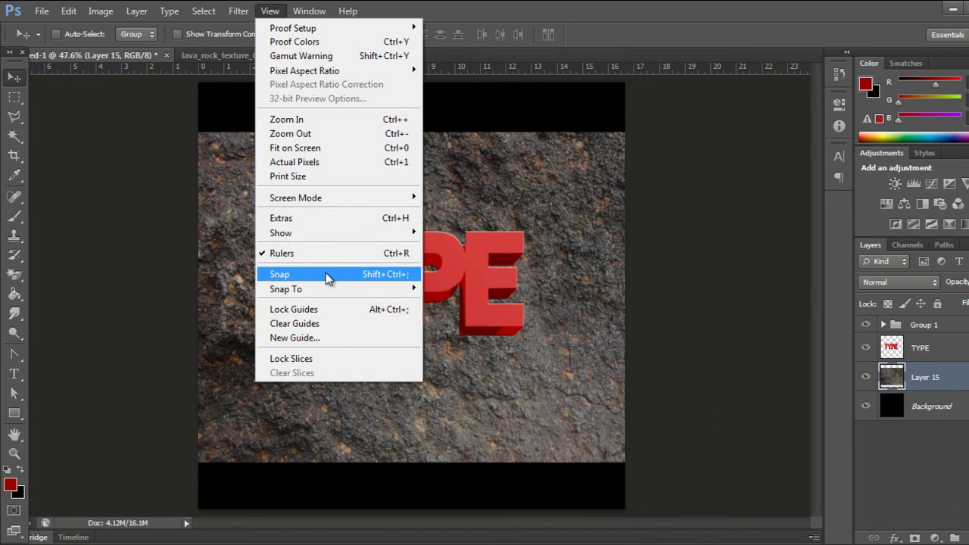
left_click(326, 274)
left_click_drag(381, 73, 383, 295)
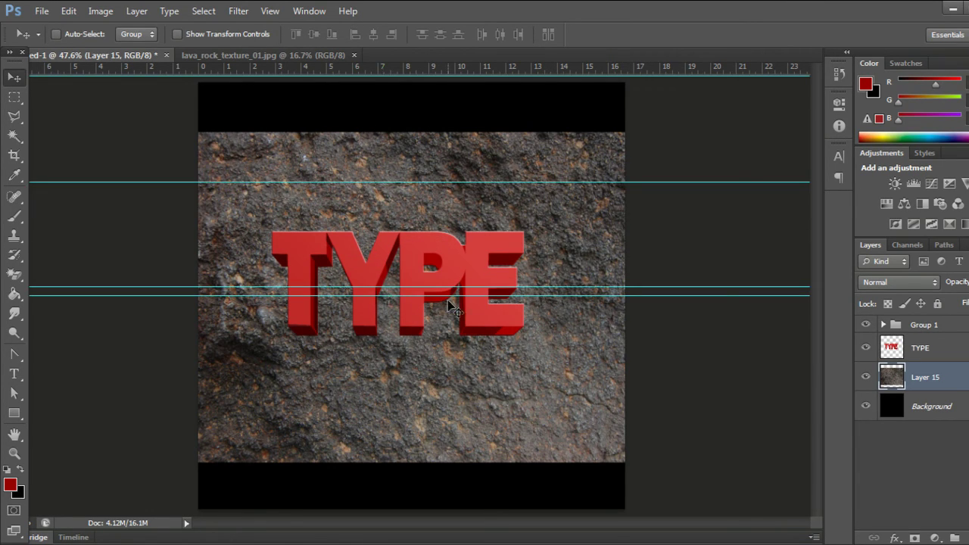
right_click(475, 286)
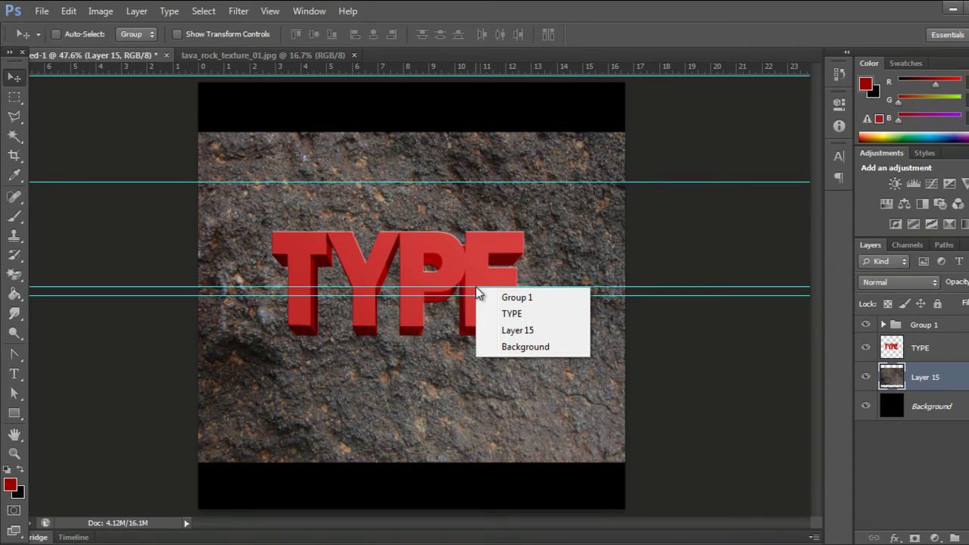
left_click(440, 280)
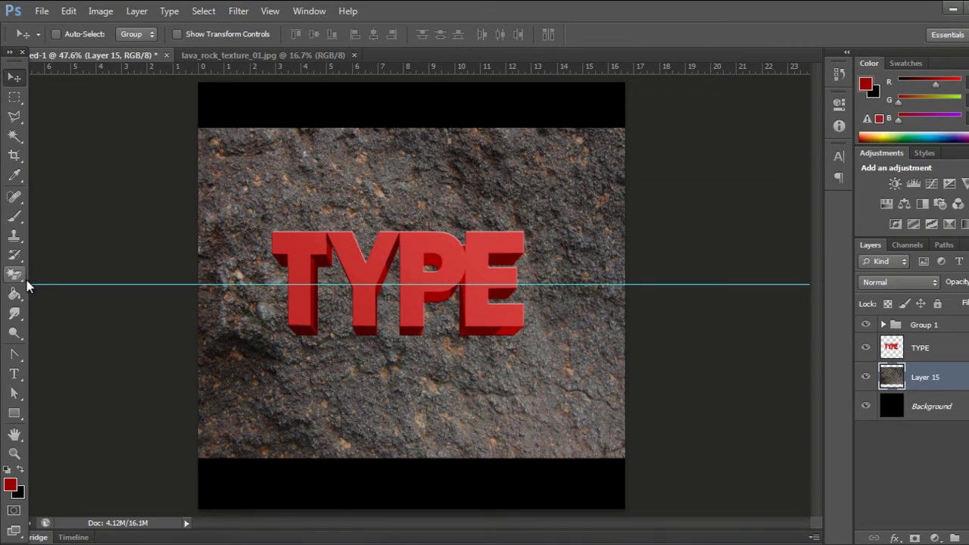
Lock the guides in place from the View menu
left_click(282, 11)
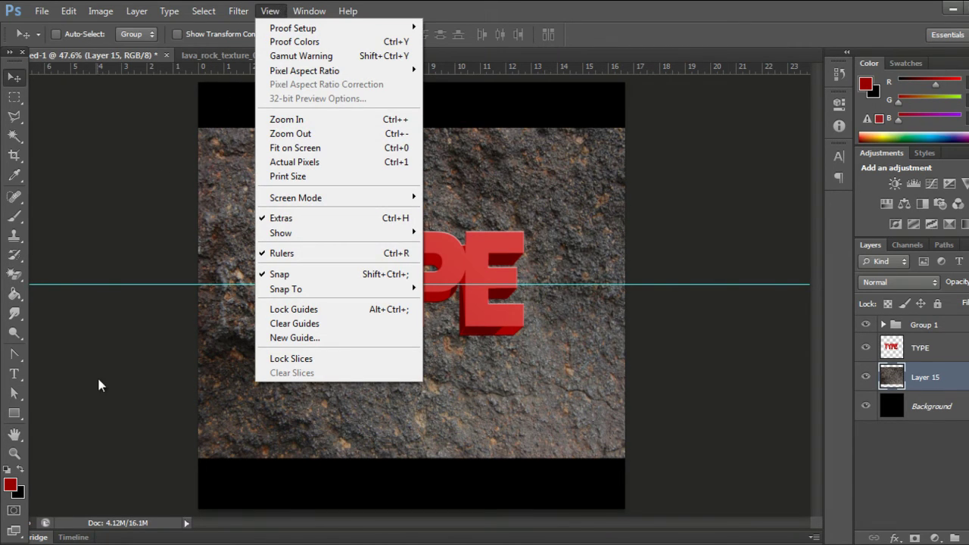
left_click(813, 308)
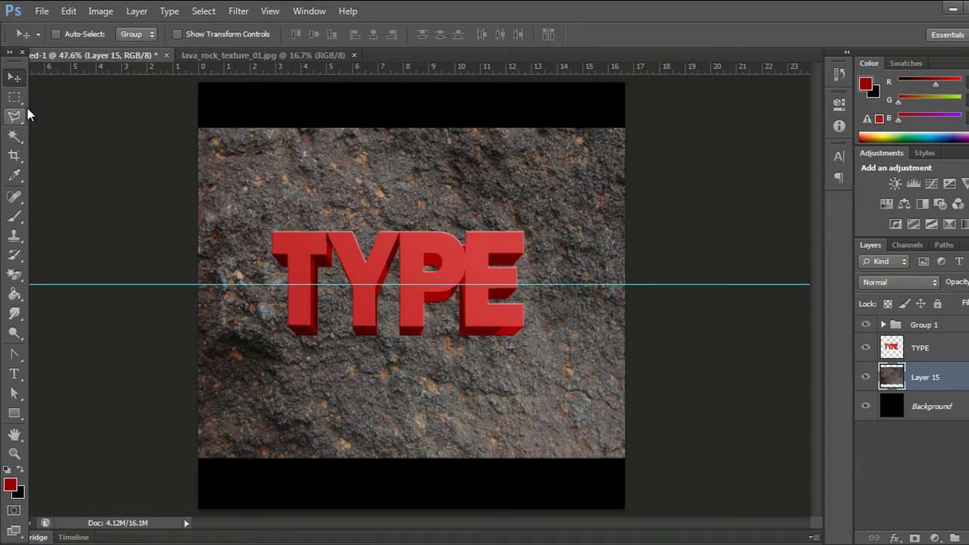
left_click(271, 10)
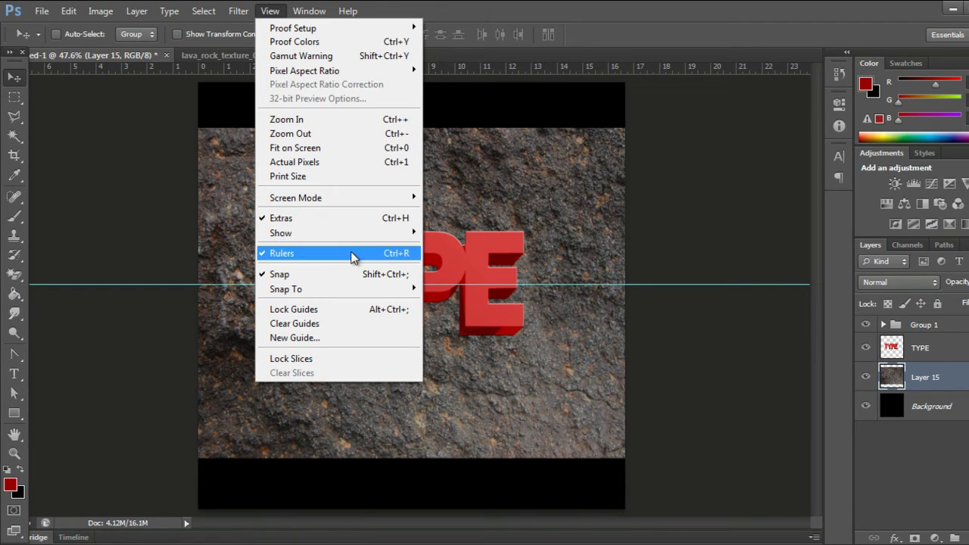
left_click(344, 311)
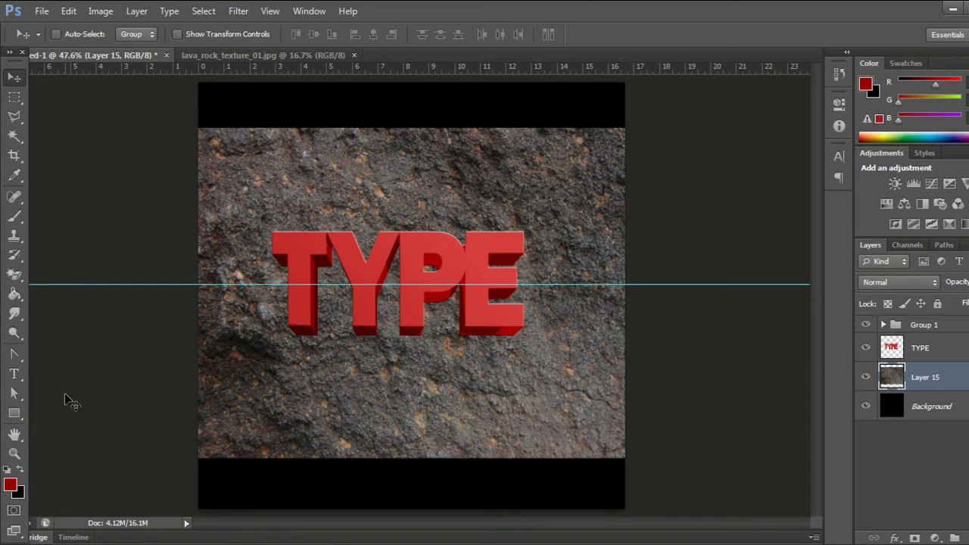
Add vertical guides at the canvas's left edge and at its centre
left_click_drag(36, 227, 198, 228)
left_click_drag(198, 262, 403, 262)
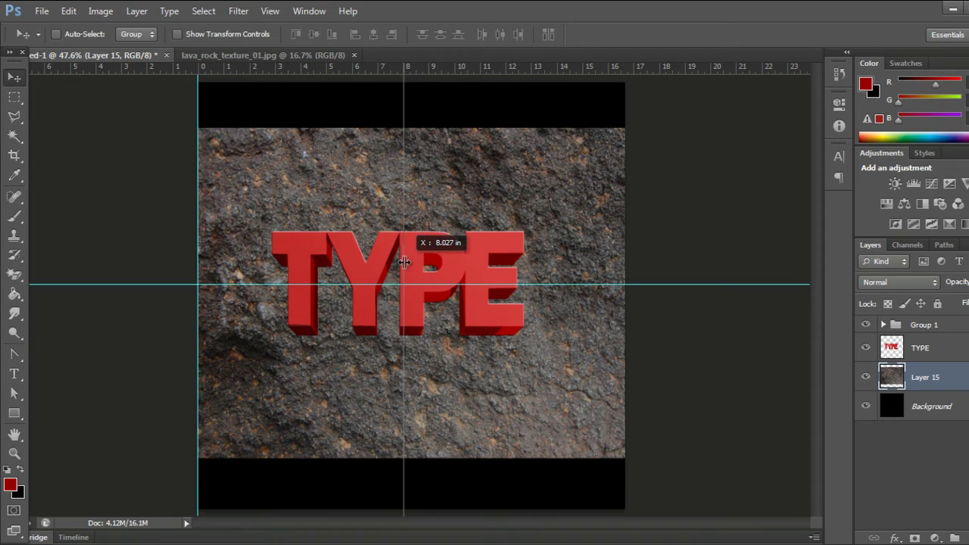
left_click_drag(404, 261, 403, 261)
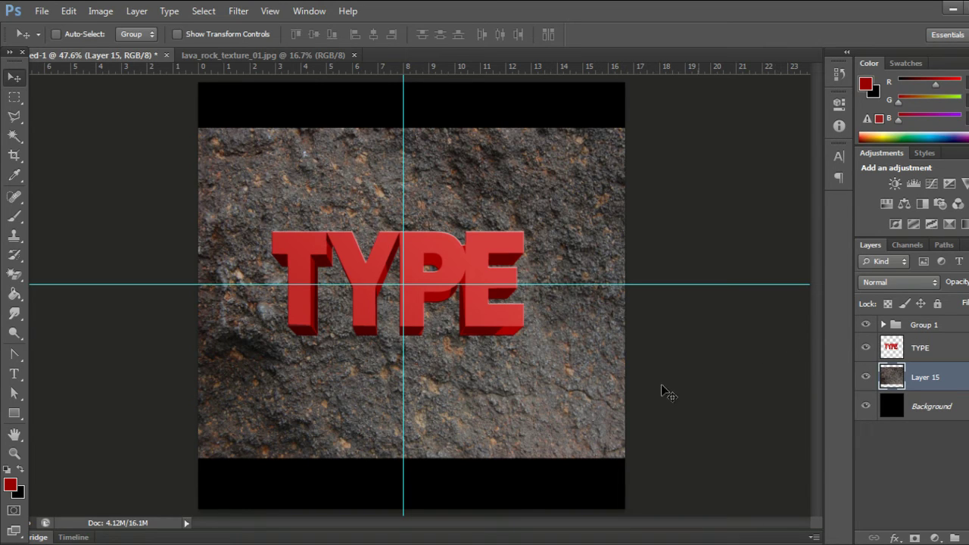
Reset colours to default black and white and reselect the rock texture Layer 15
key("d")
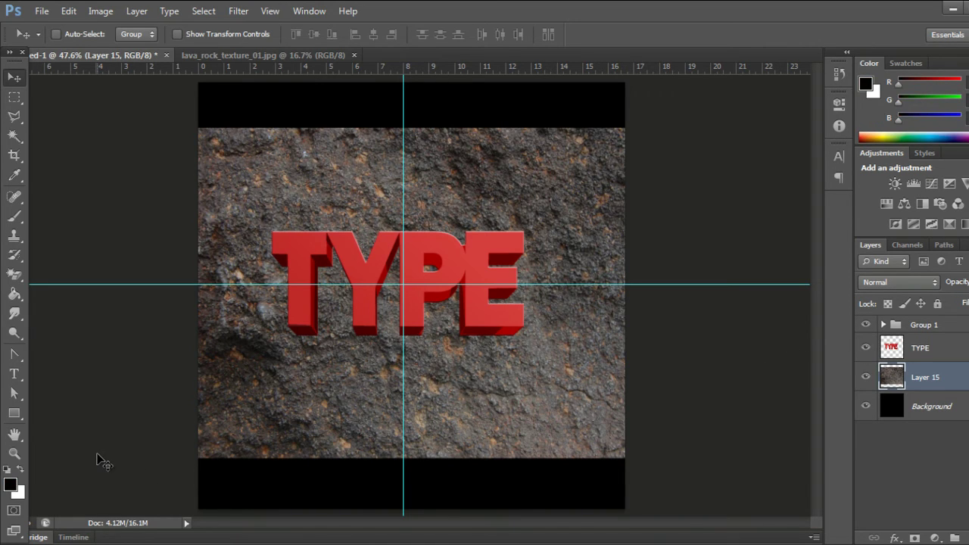
key("x")
key("x")
left_click(955, 415)
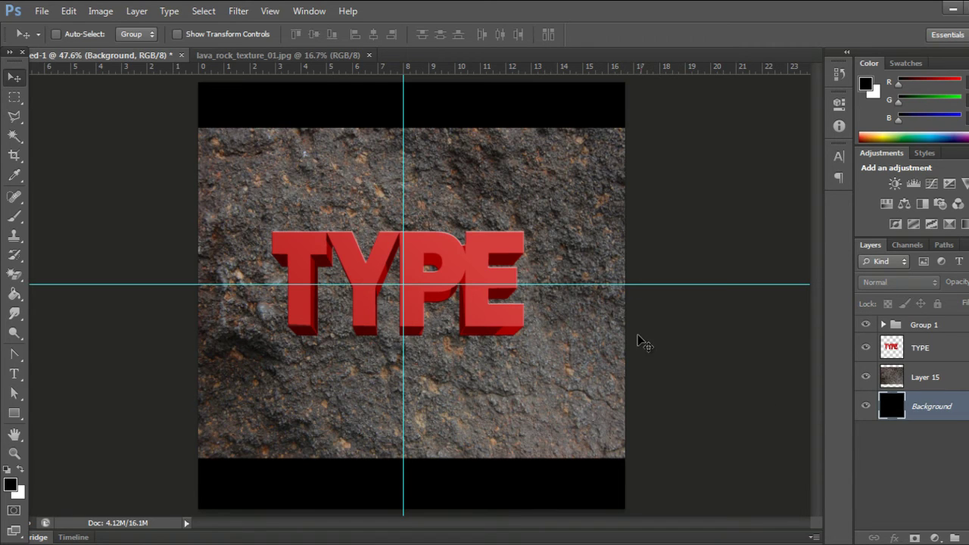
left_click(919, 379)
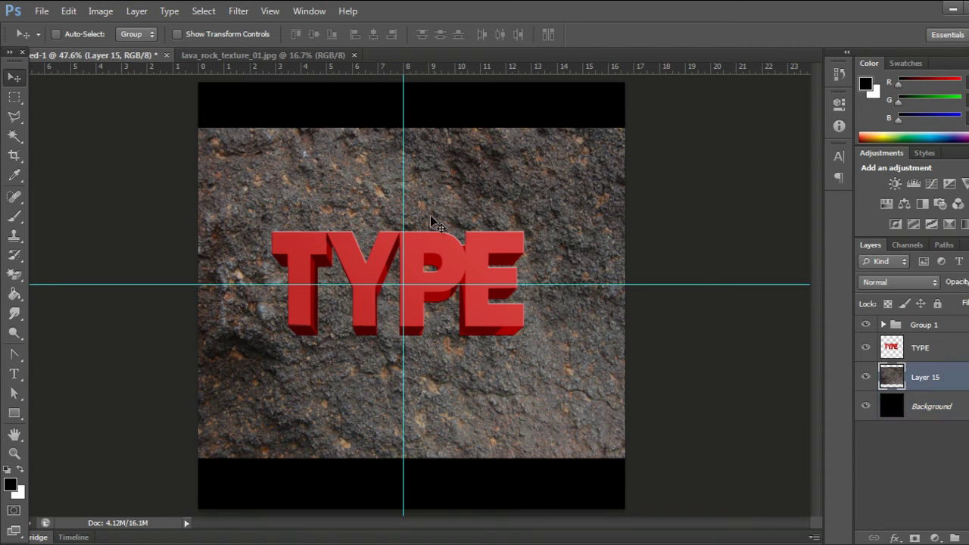
Add a Reveal All mask to Layer 15 and make white the foreground colour
left_click(137, 11)
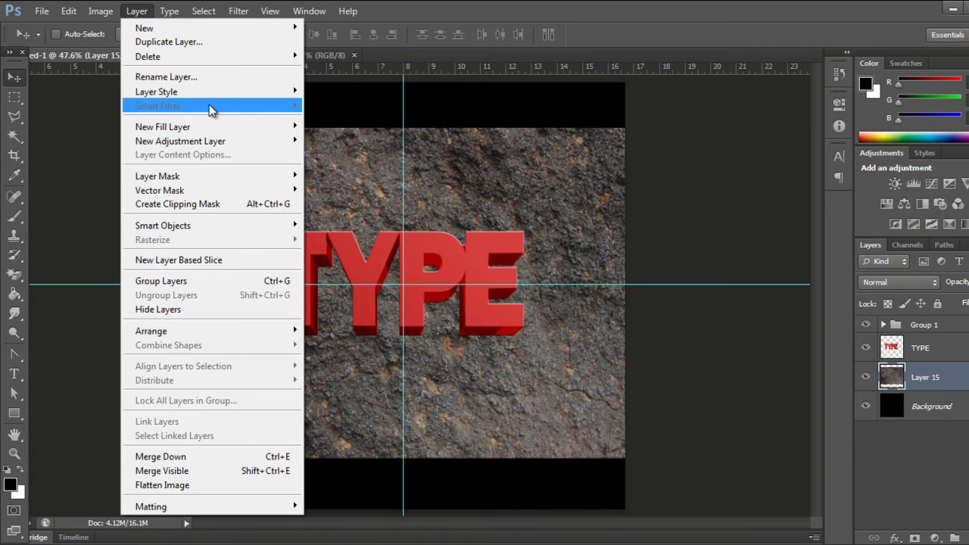
mouse_move(157, 175)
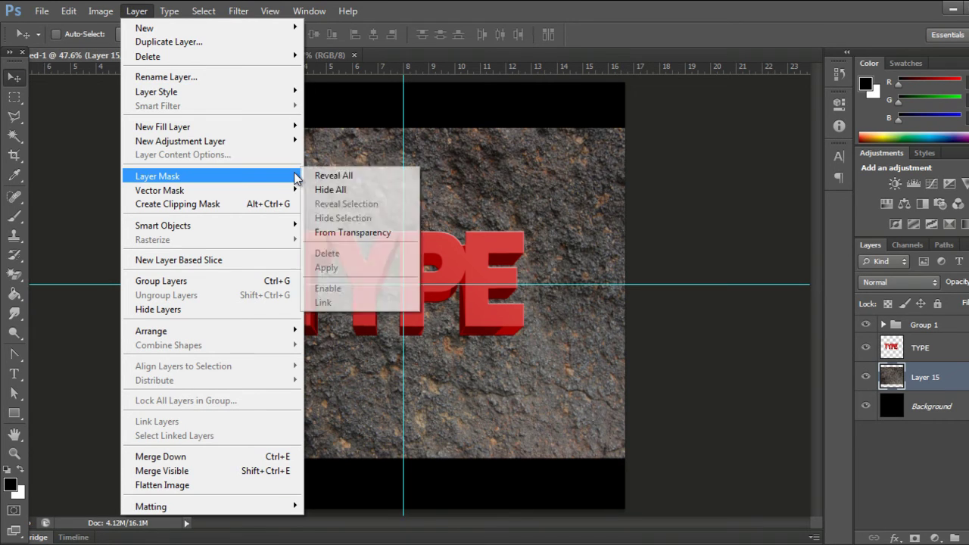
left_click(359, 180)
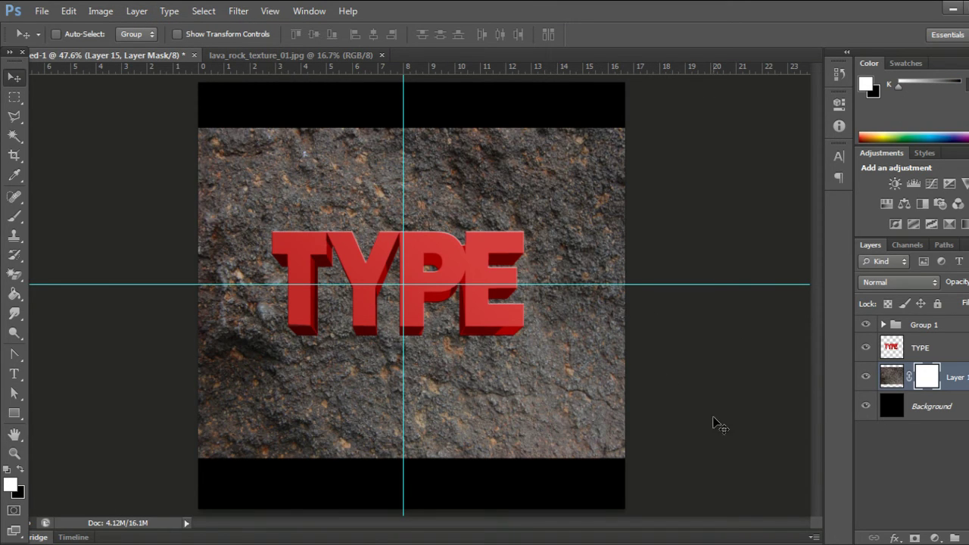
left_click(21, 470)
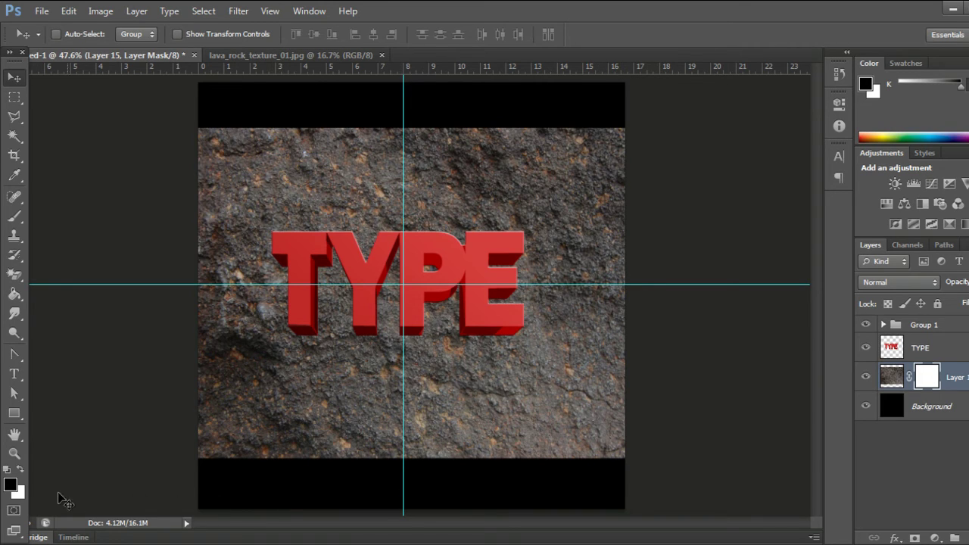
left_click(20, 469)
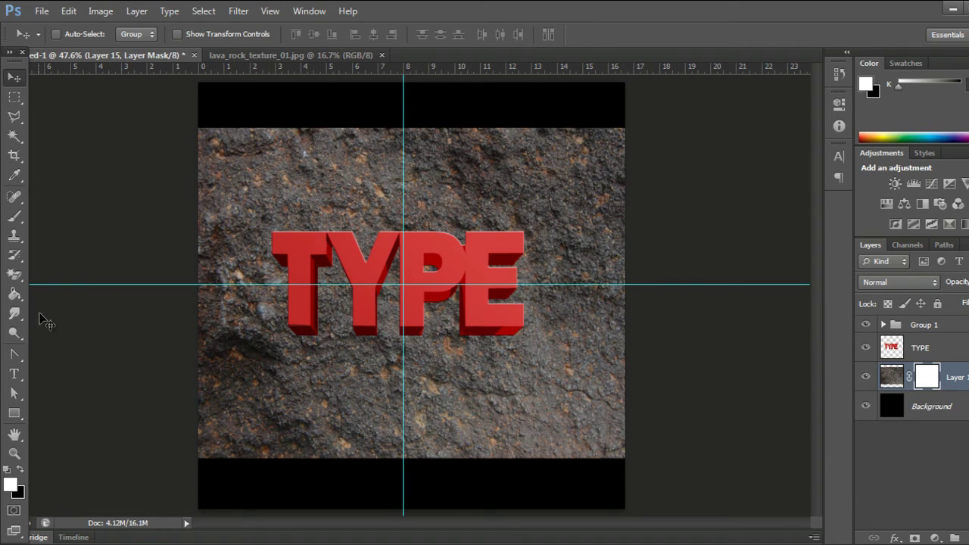
left_click_drag(21, 307, 70, 294)
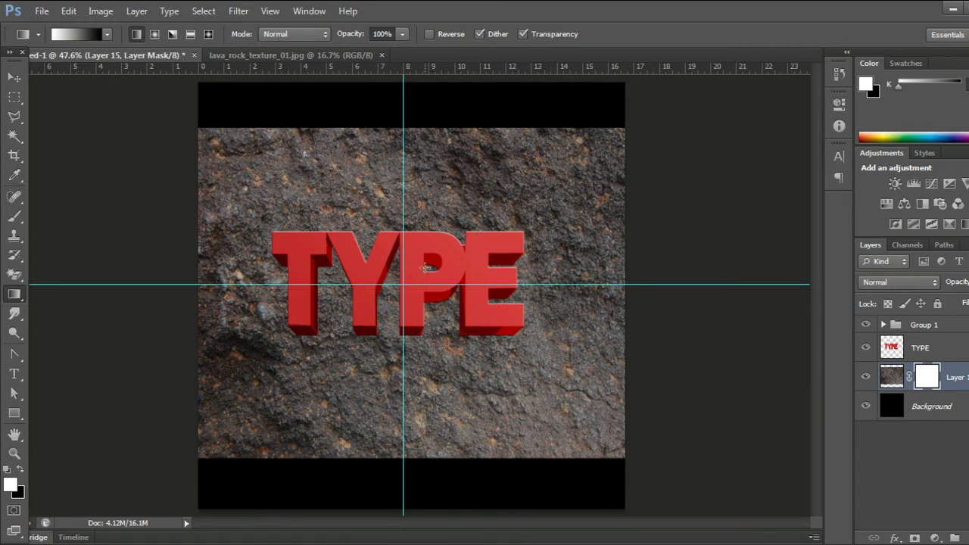
Draw radial gradients on Layer 15's mask from the guide intersection so the edges fade black
left_click_drag(403, 285, 408, 509)
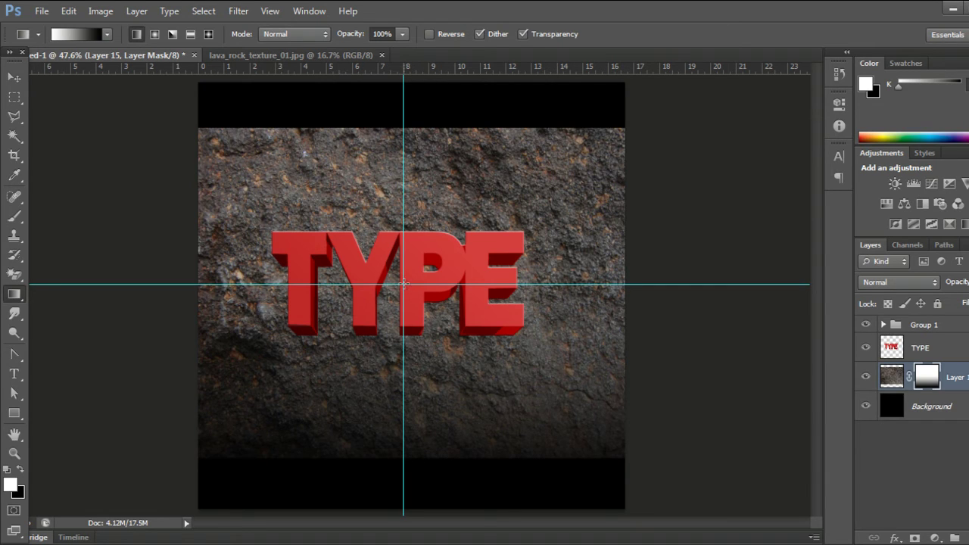
left_click_drag(403, 284, 404, 81)
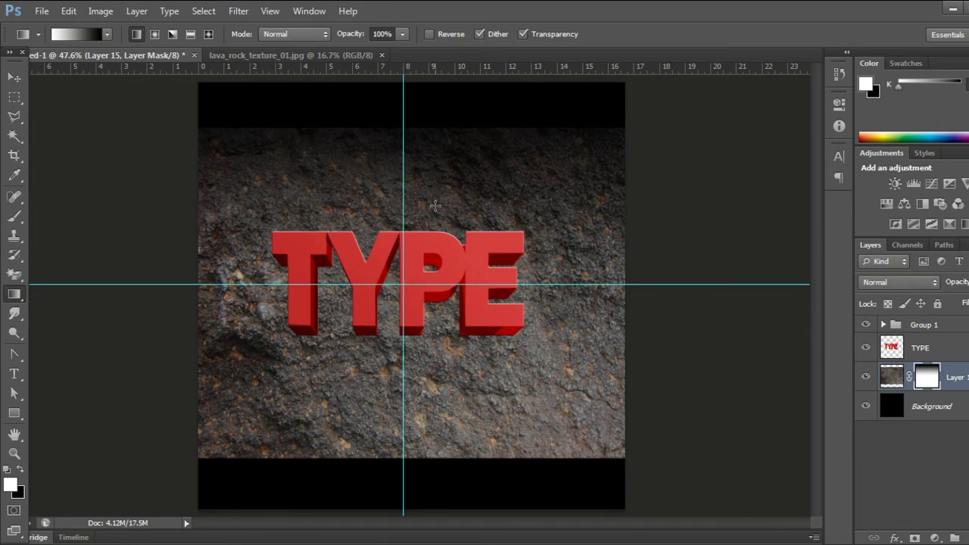
left_click_drag(407, 202, 405, 282)
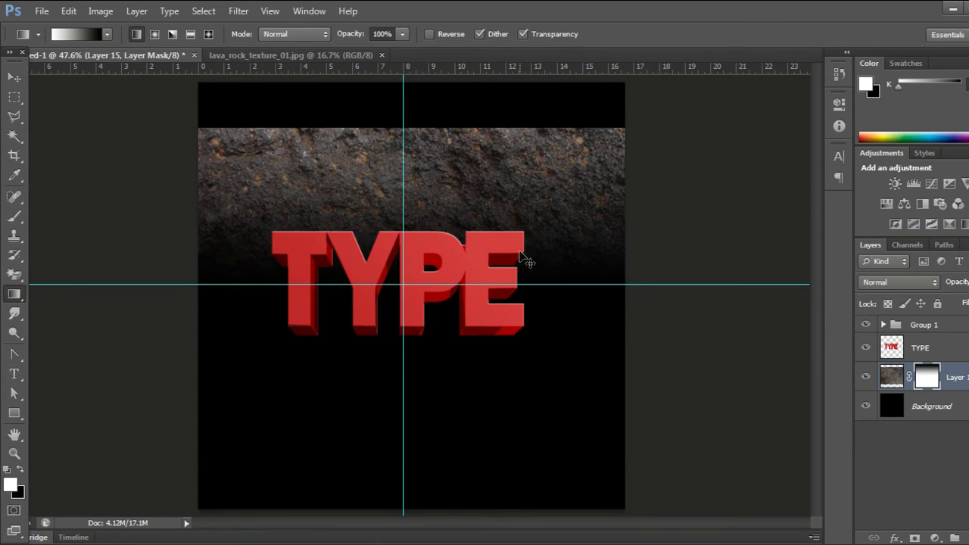
key("ctrl+z")
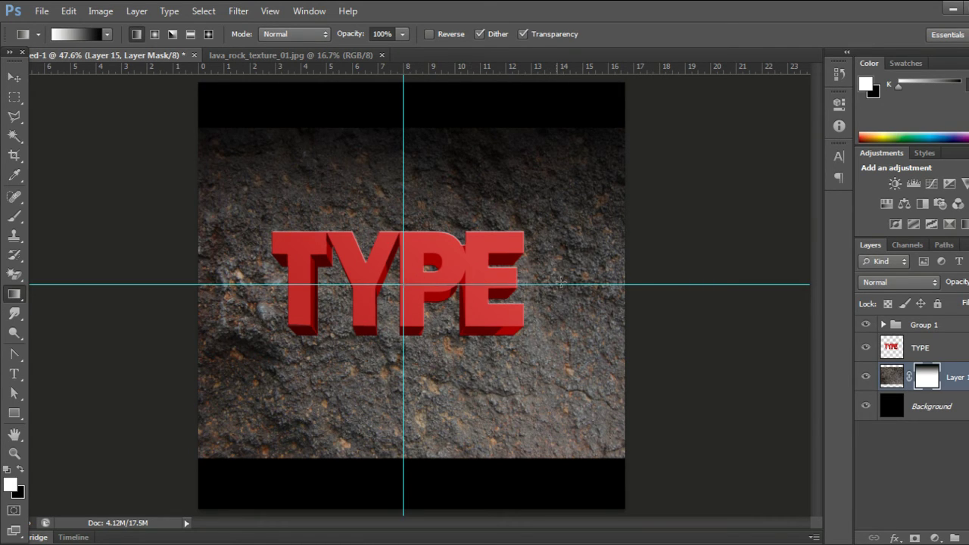
left_click_drag(521, 282, 561, 281)
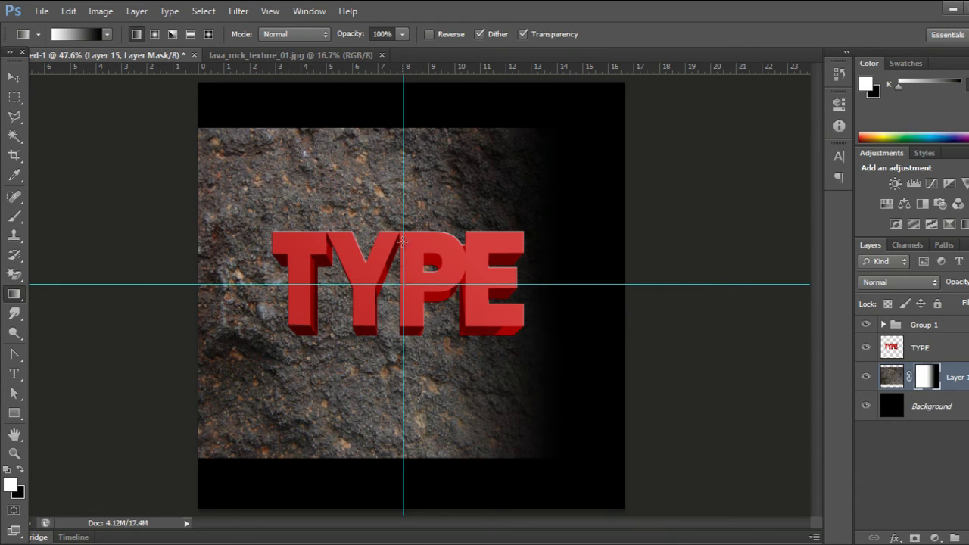
left_click_drag(403, 219, 404, 131)
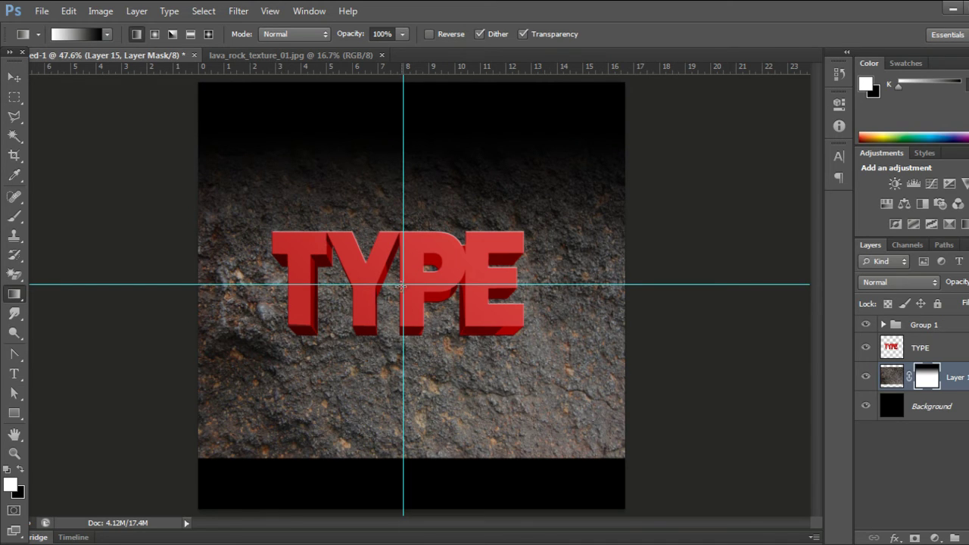
left_click_drag(375, 333, 261, 379)
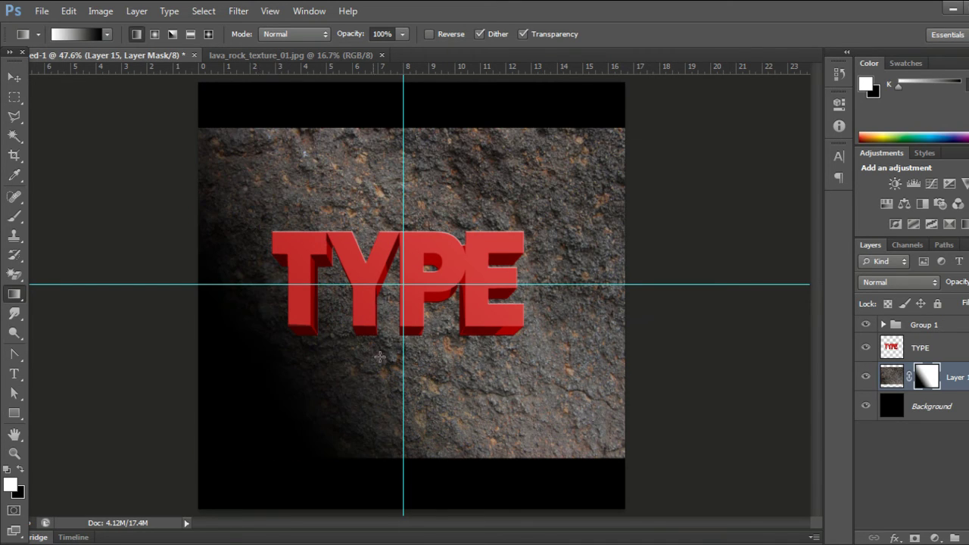
key("ctrl+z")
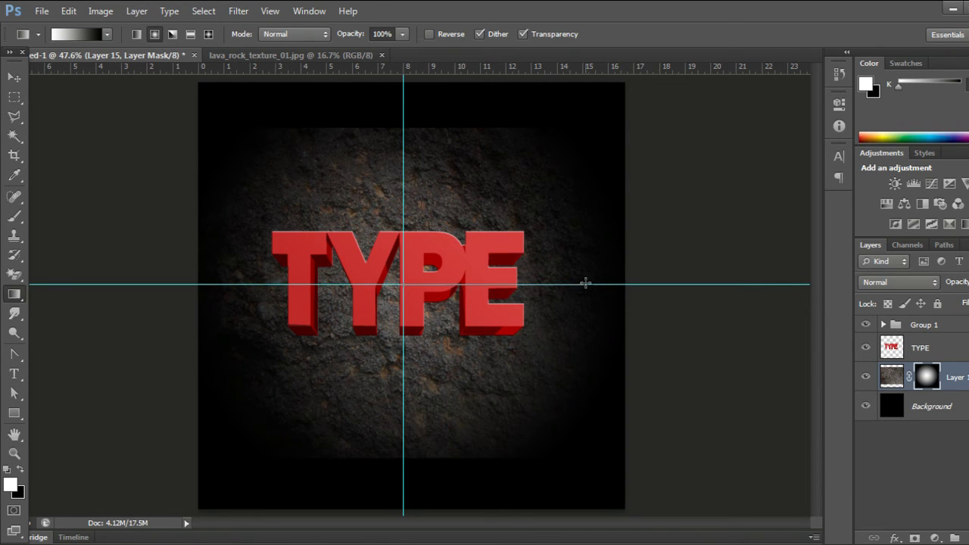
left_click_drag(585, 283, 586, 283)
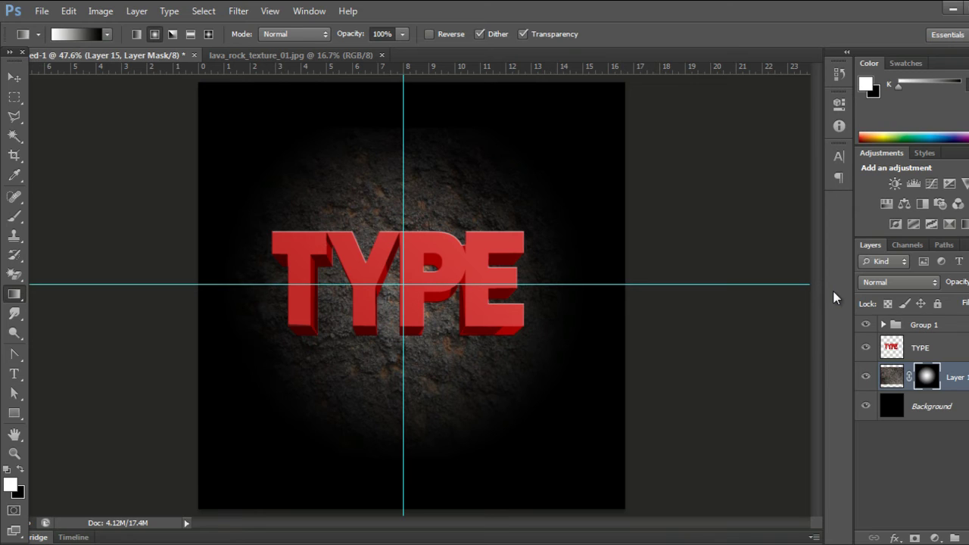
key("ctrl+t")
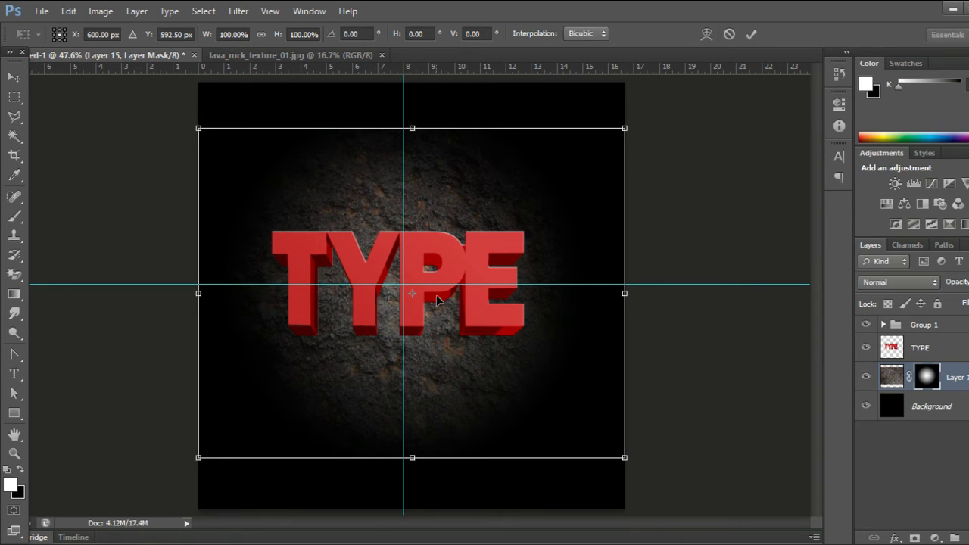
Set the mask transform's reference point to bottom centre, commit, hide guides, and select TYPE
left_click_drag(412, 293, 411, 458)
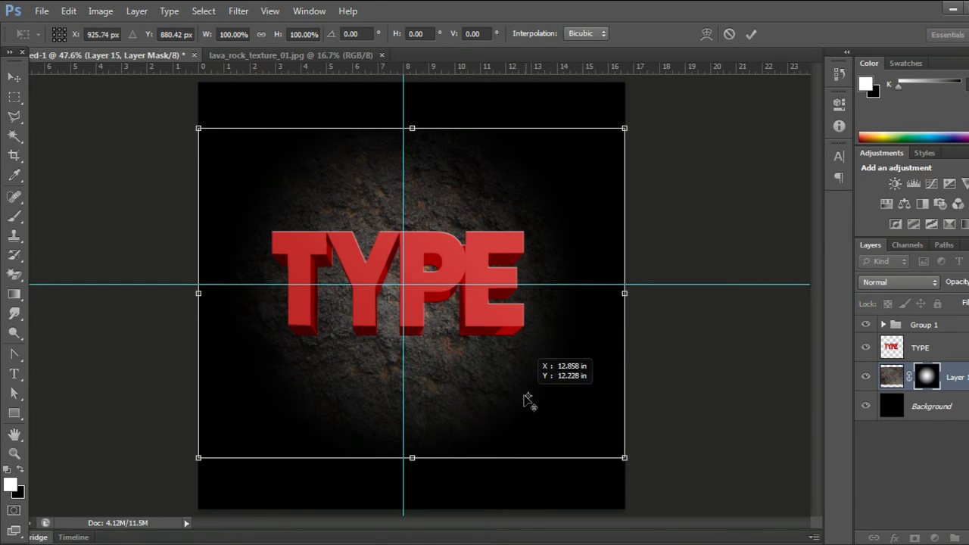
left_click_drag(411, 458, 412, 458)
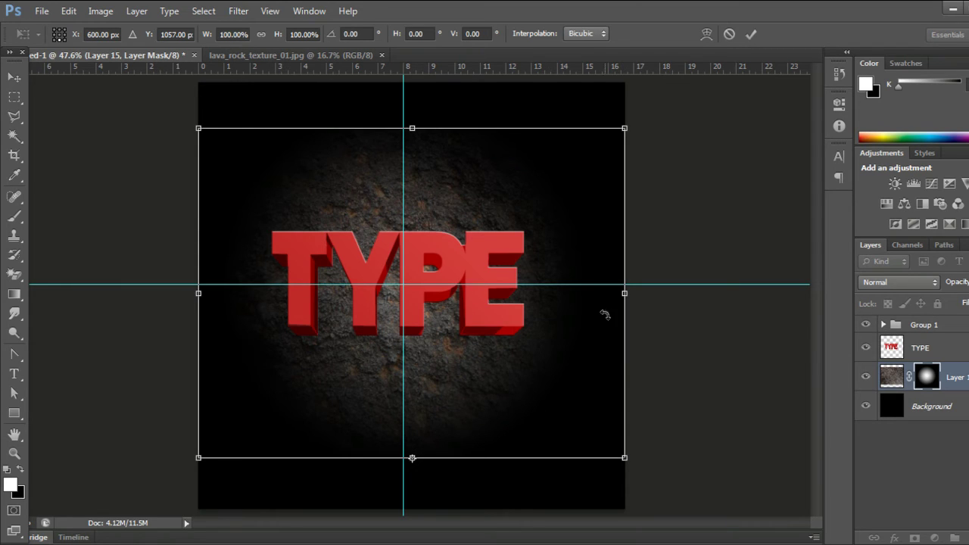
left_click(751, 33)
key("g")
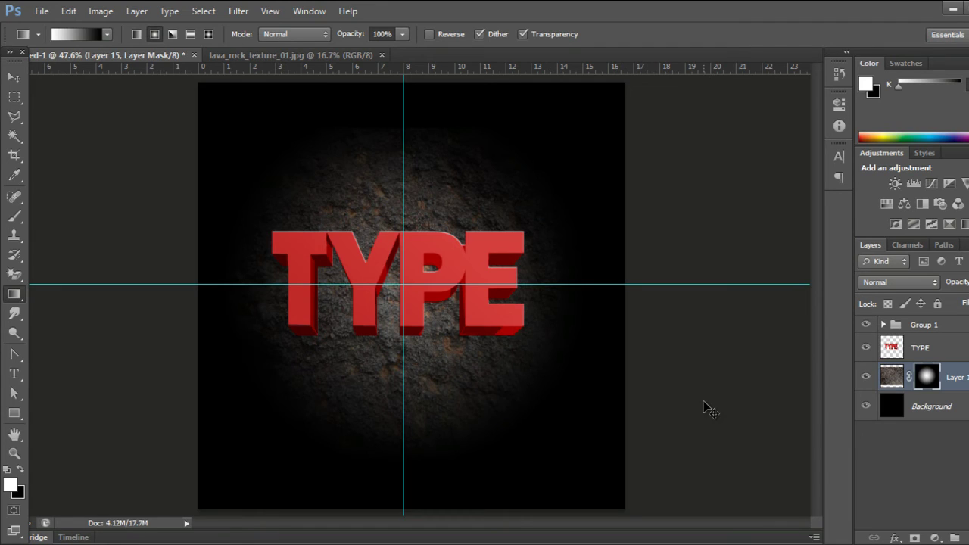
key("ctrl+semicolon")
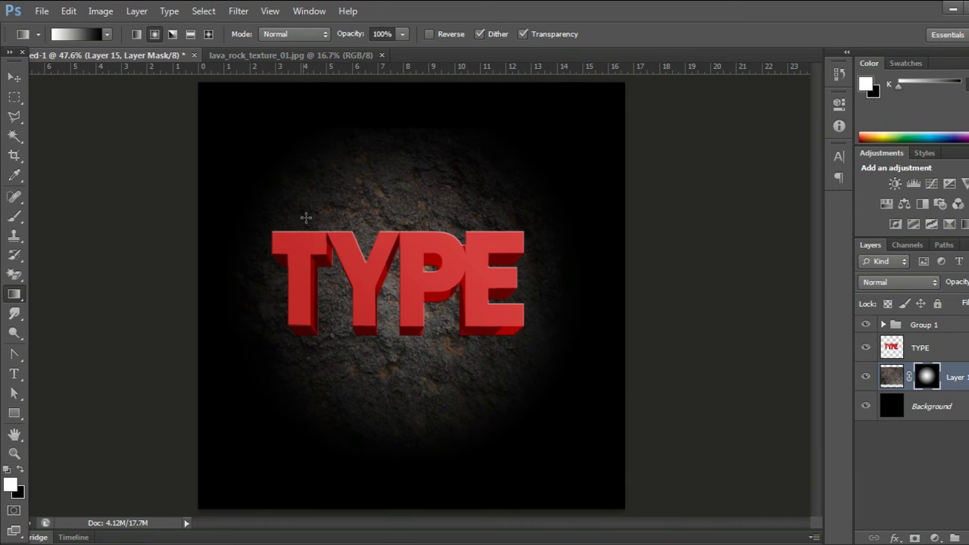
left_click(936, 353)
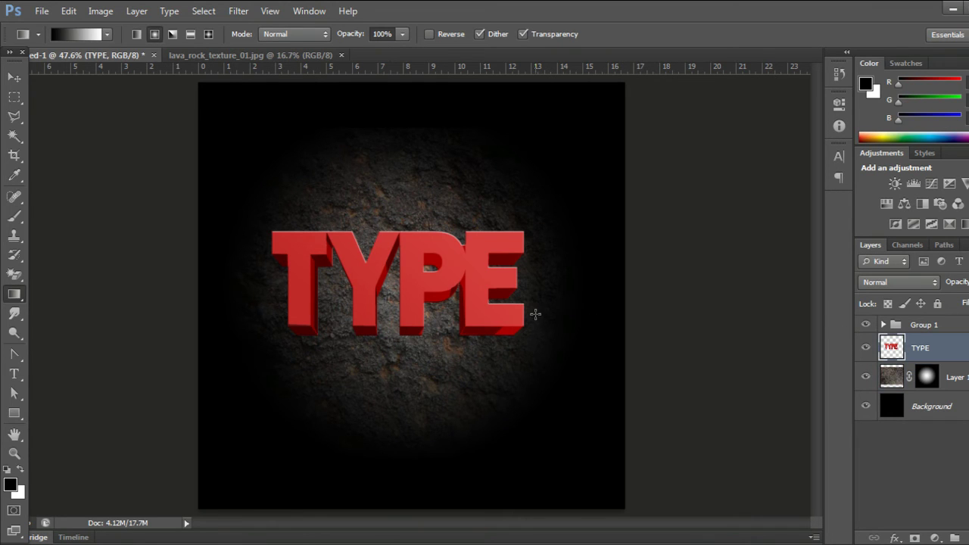
Open the stone grunge texture and paste it into the TYPE document
left_click(42, 11)
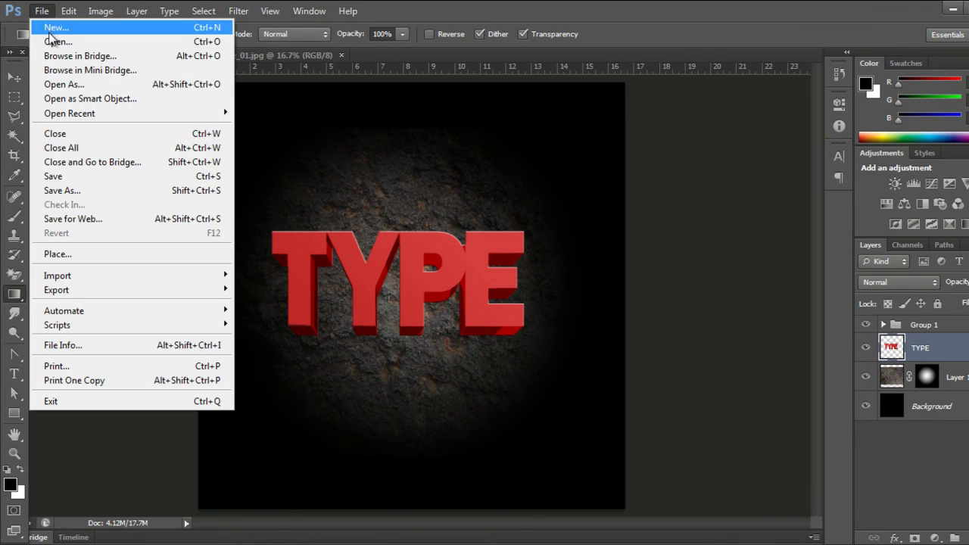
left_click(53, 43)
double_click(420, 122)
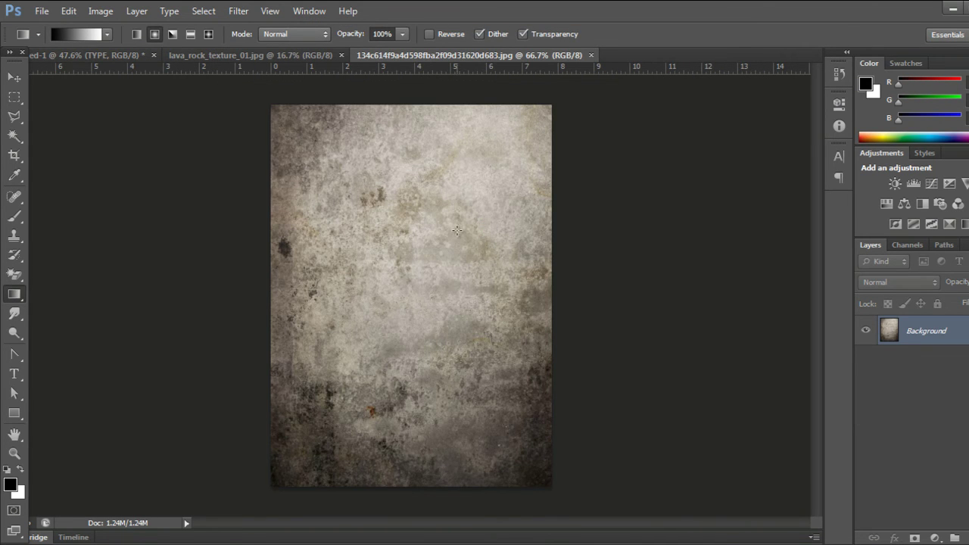
key("ctrl+a")
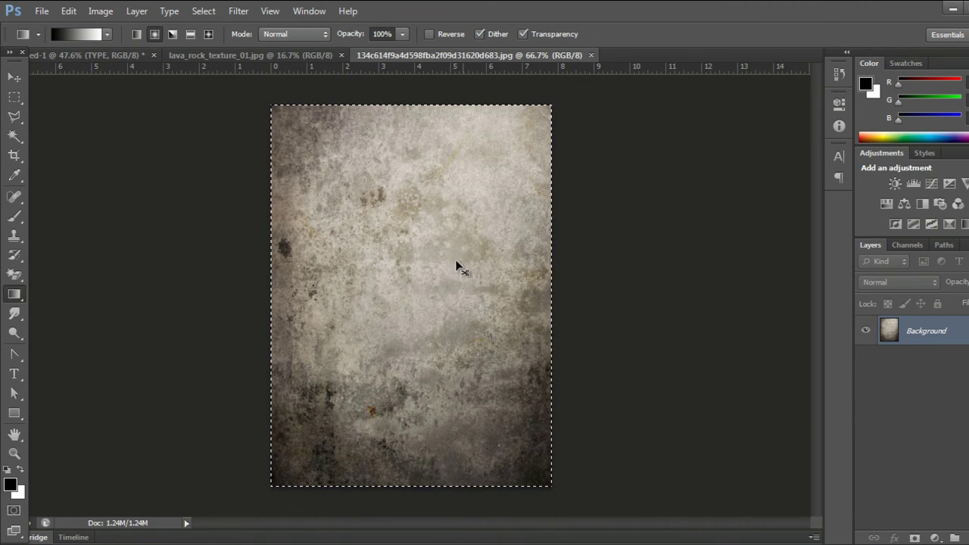
left_click(120, 55)
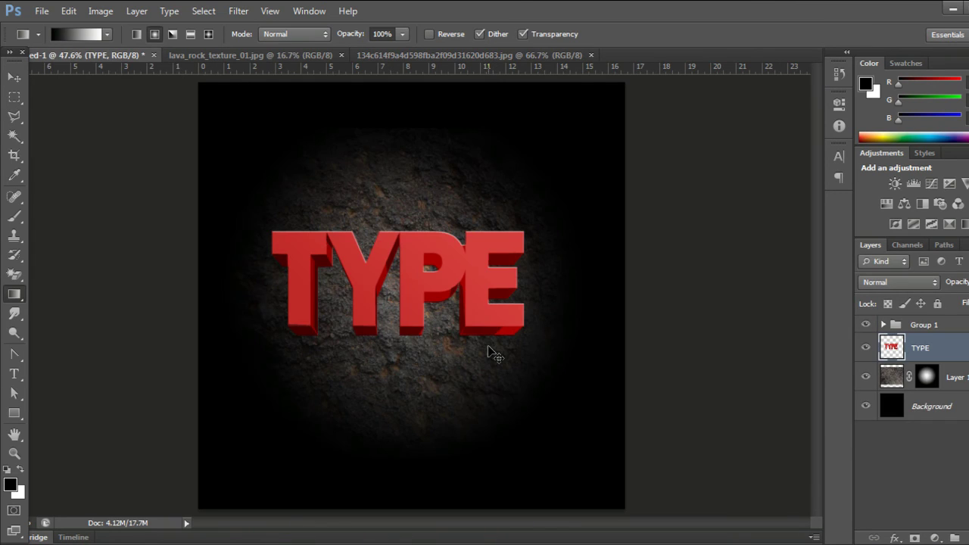
key("ctrl+v")
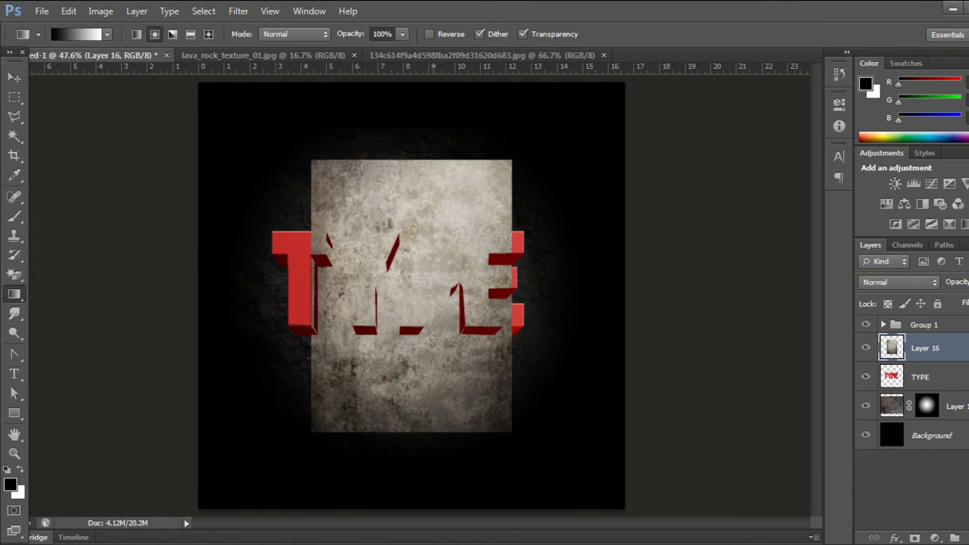
Enlarge the grunge texture and stretch it wider left and right over the lettering
key("ctrl+t")
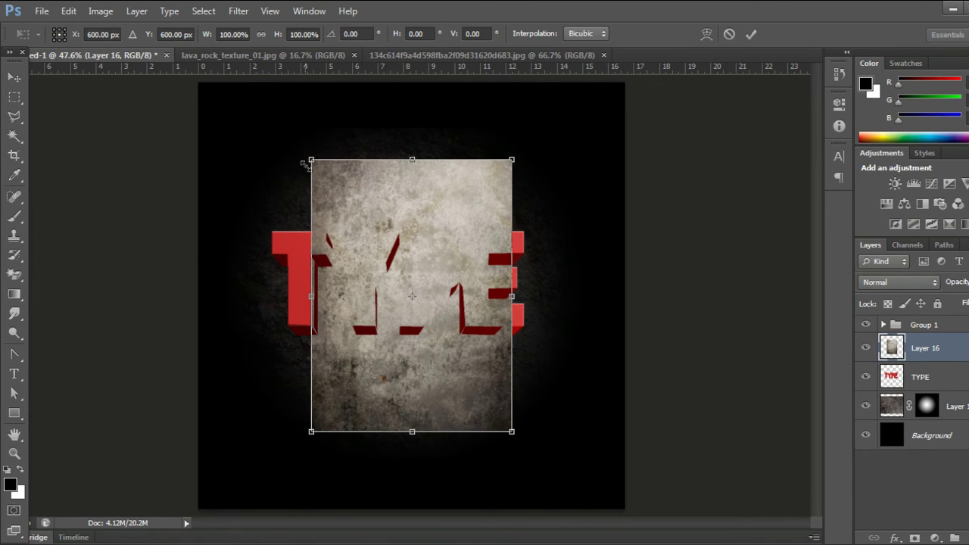
left_click_drag(311, 160, 224, 145)
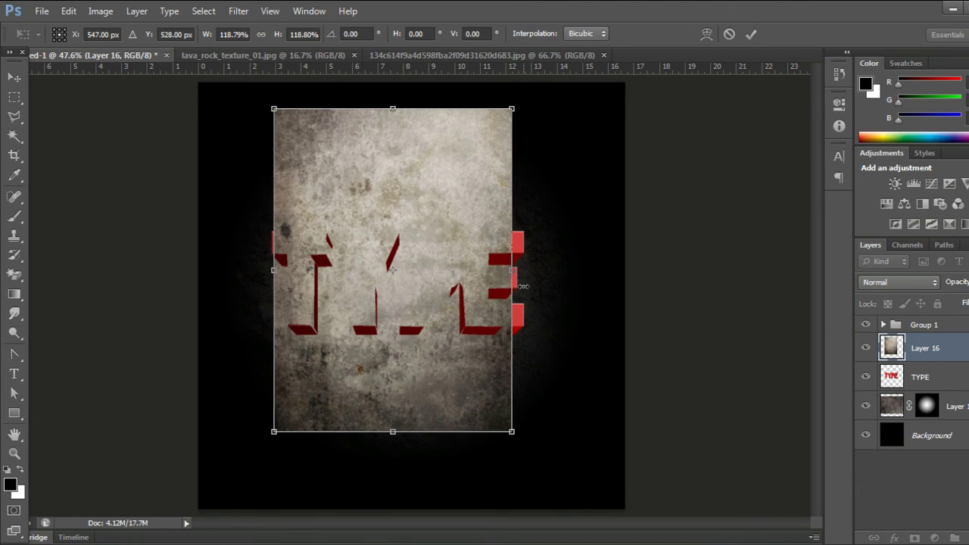
left_click_drag(512, 268, 557, 270)
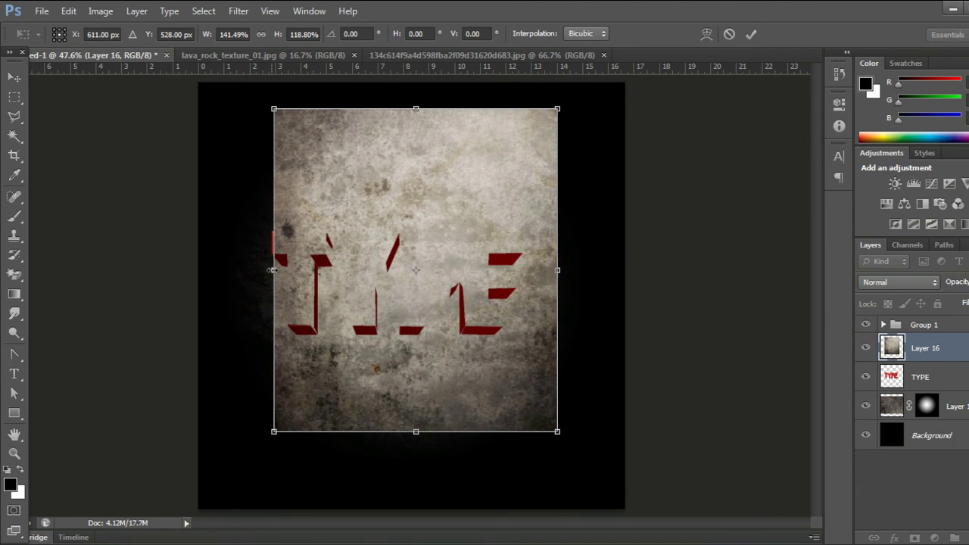
left_click_drag(273, 269, 228, 270)
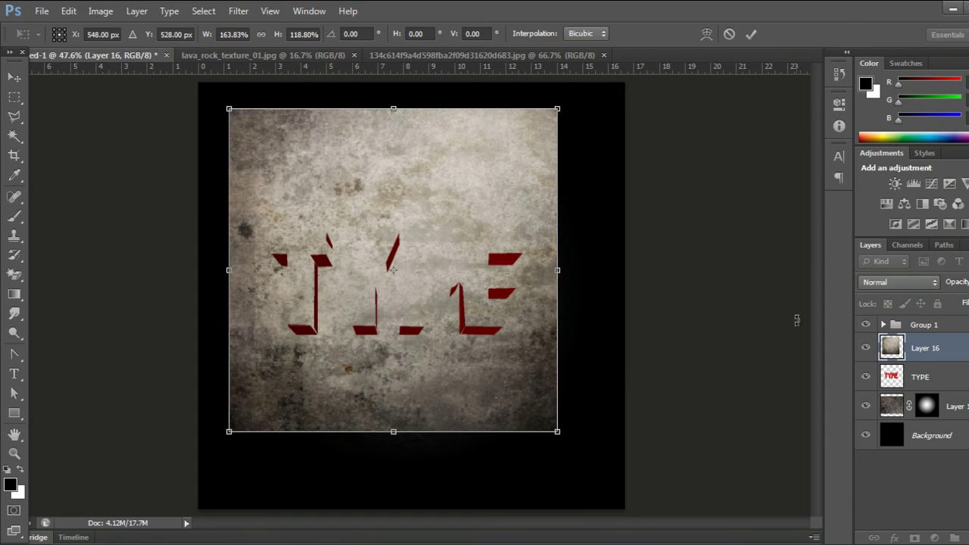
left_click(749, 36)
key("g")
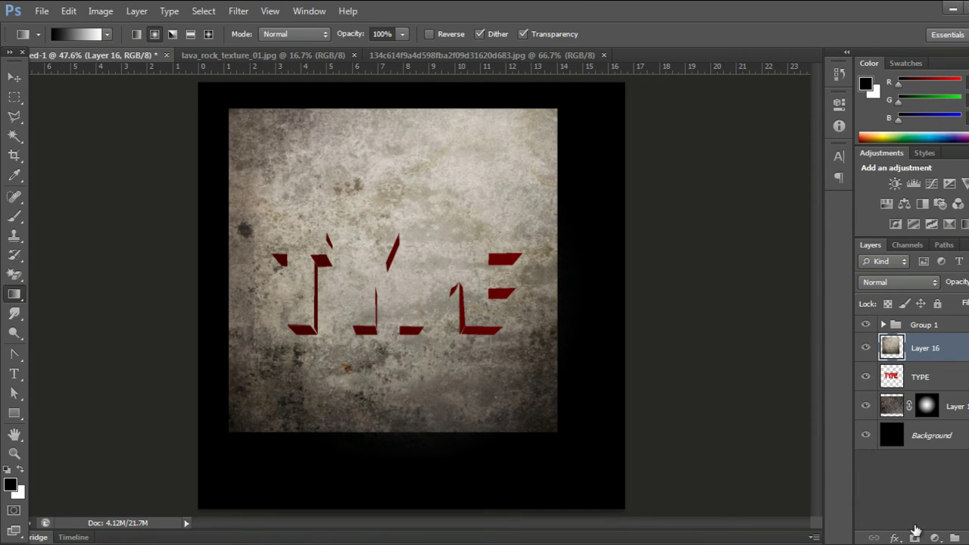
left_click(894, 379, "ctrl")
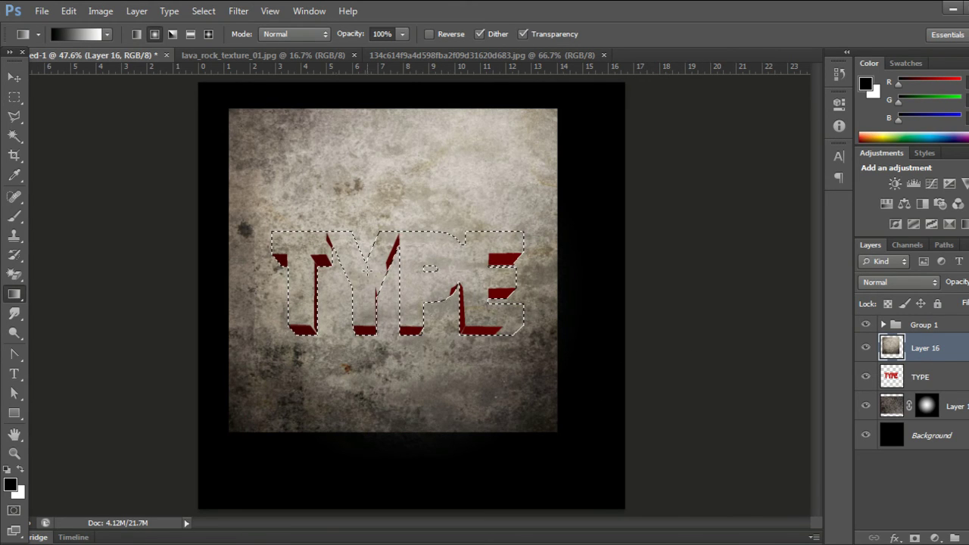
left_click(136, 11)
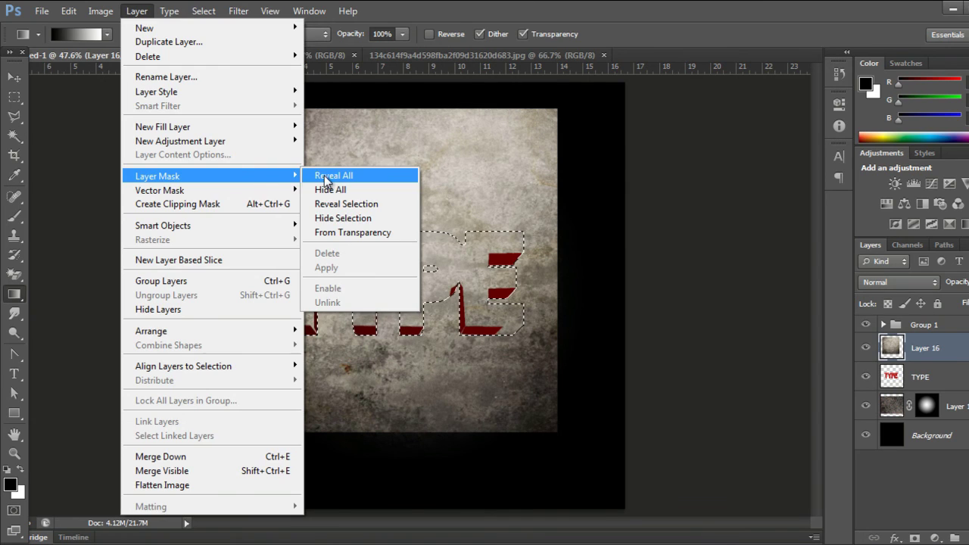
mouse_move(158, 176)
left_click(324, 178)
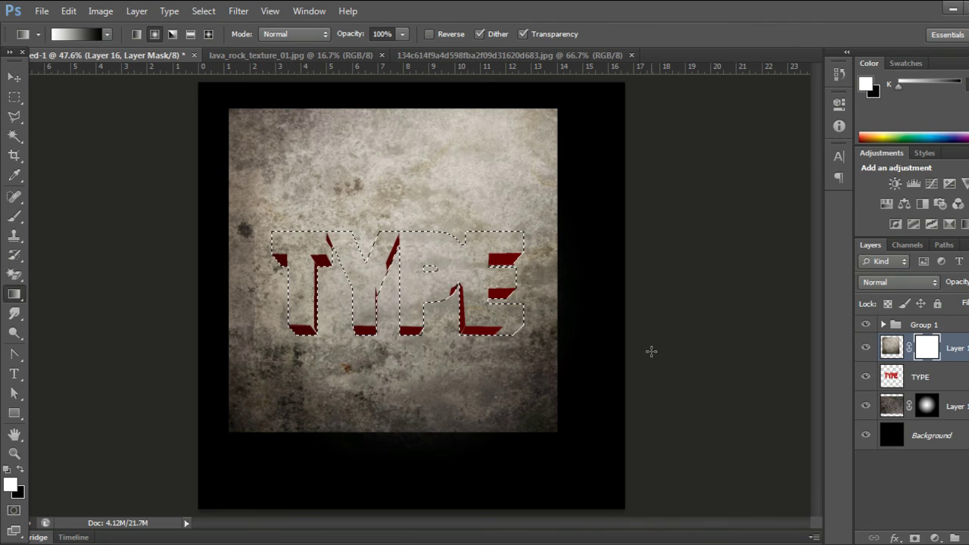
key("ctrl+z")
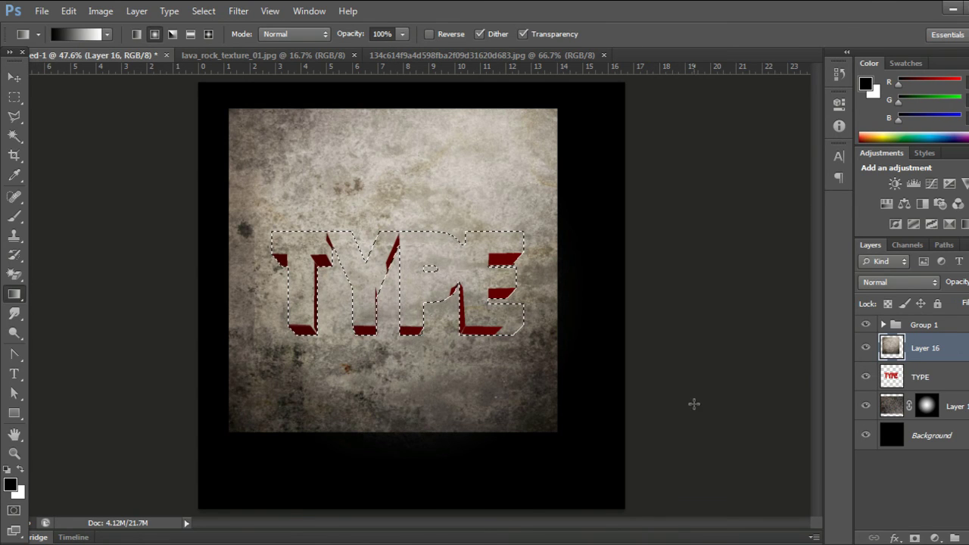
key("ctrl+d")
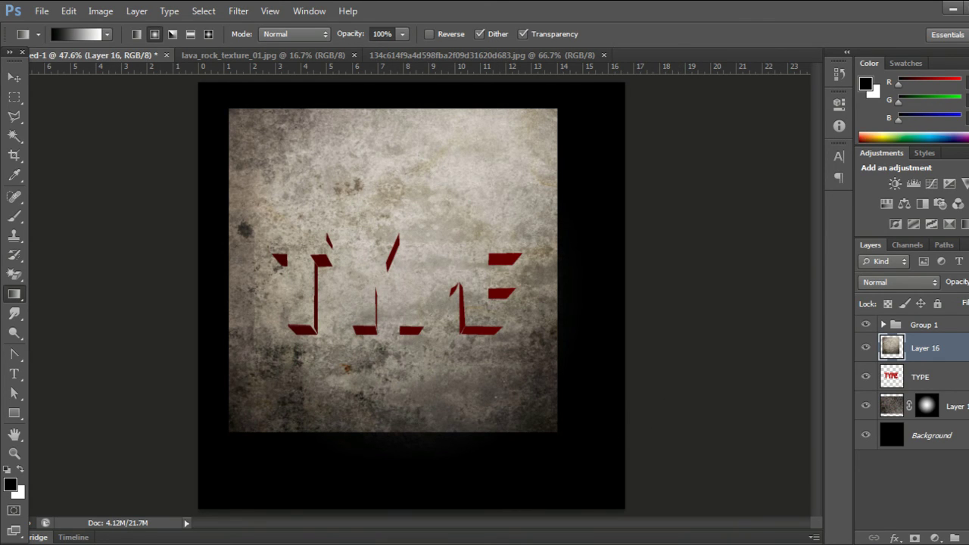
Shrink the grunge texture, load the TYPE letters' selection, and add a Reveal All mask
key("ctrl+t")
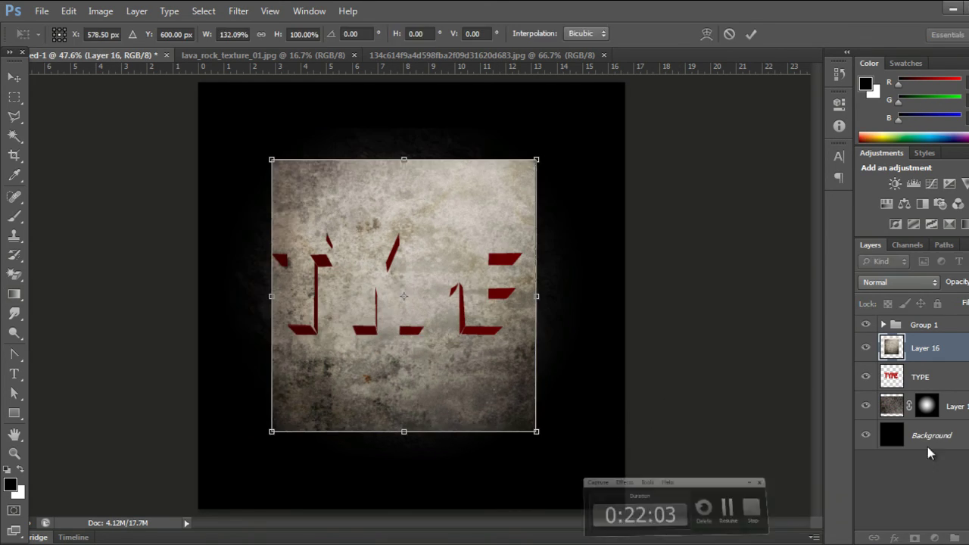
left_click(750, 34)
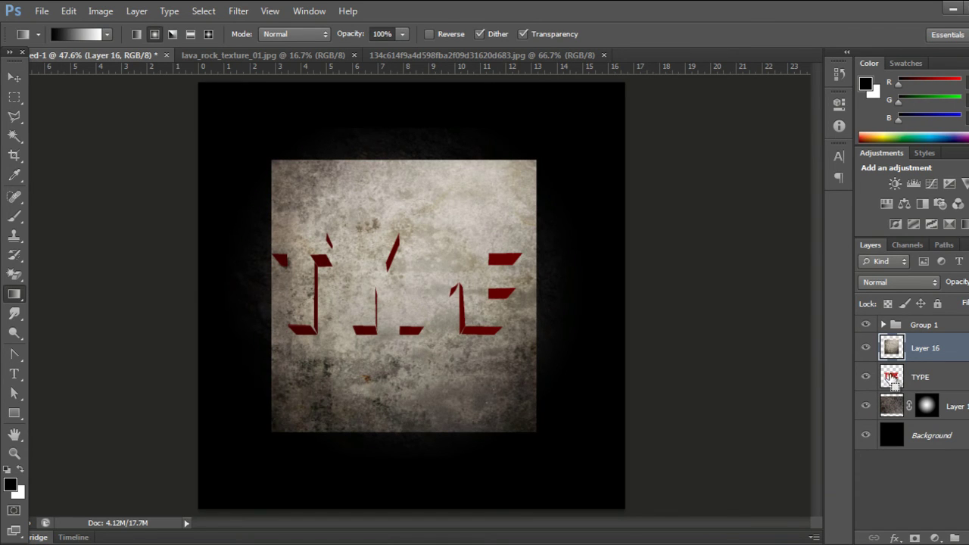
left_click(892, 376, "ctrl")
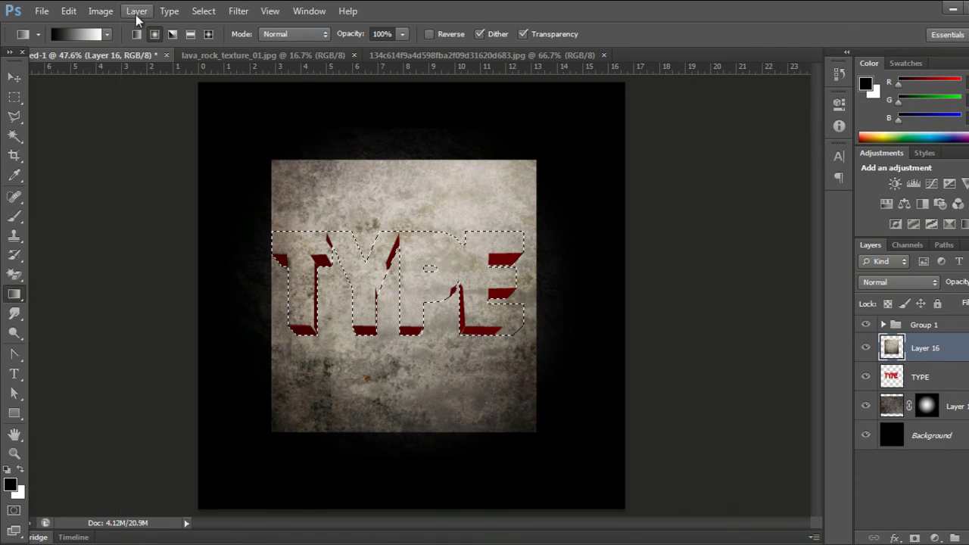
left_click(136, 11)
left_click(333, 177)
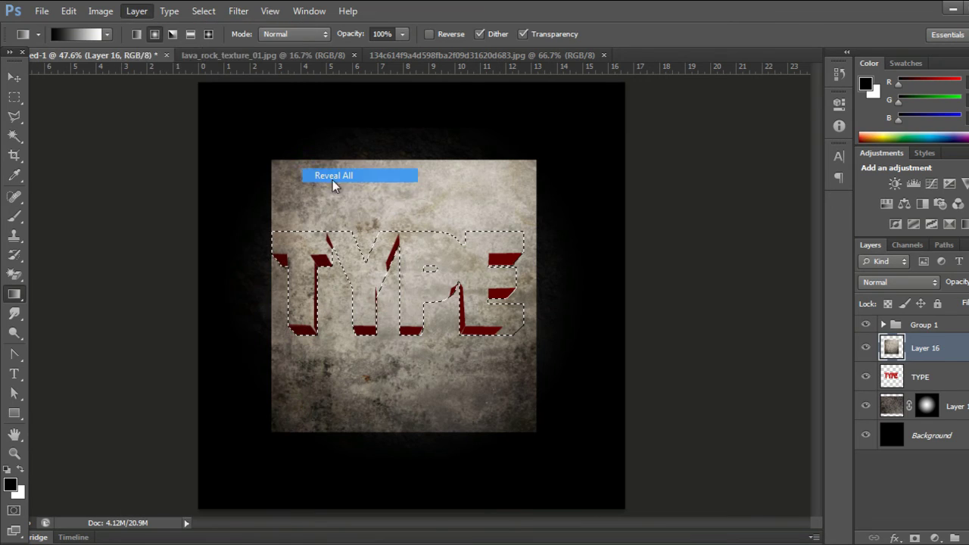
Set Layer 16 to Soft Light blending, adjust its opacity, and deselect
left_click(935, 282)
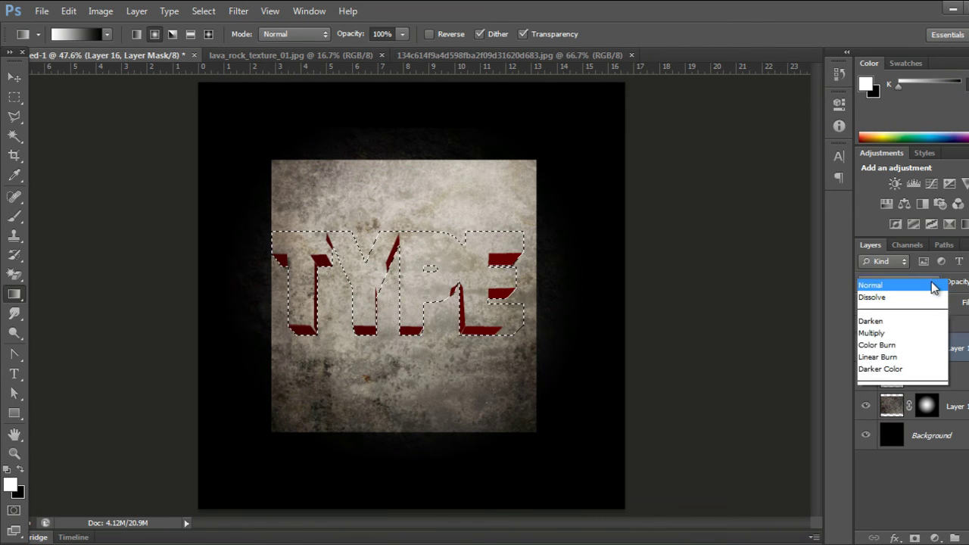
left_click(908, 199)
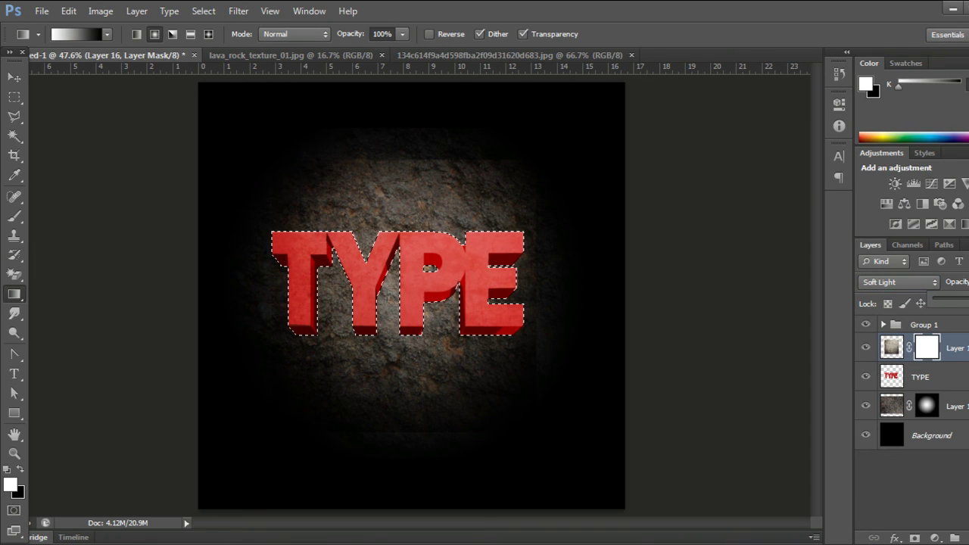
left_click_drag(968, 300, 967, 317)
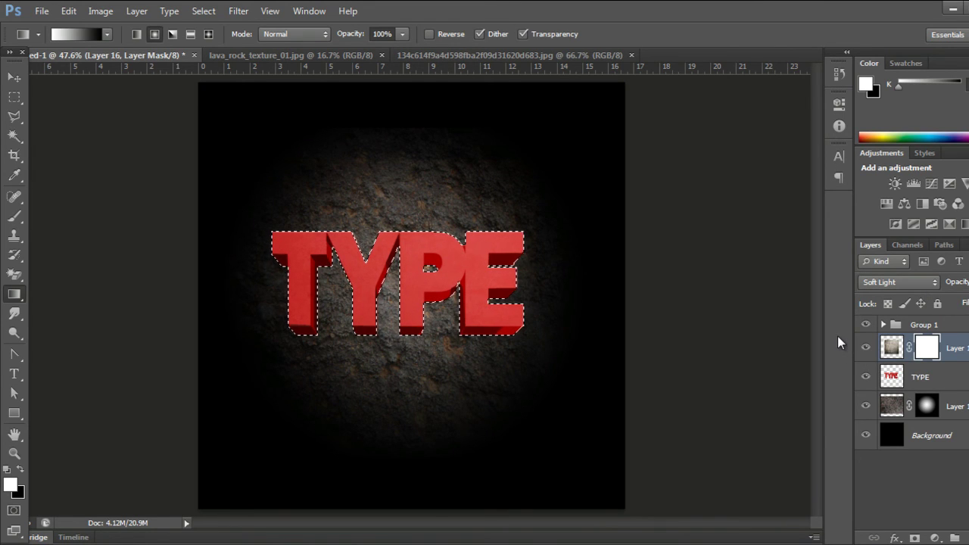
key("ctrl+d")
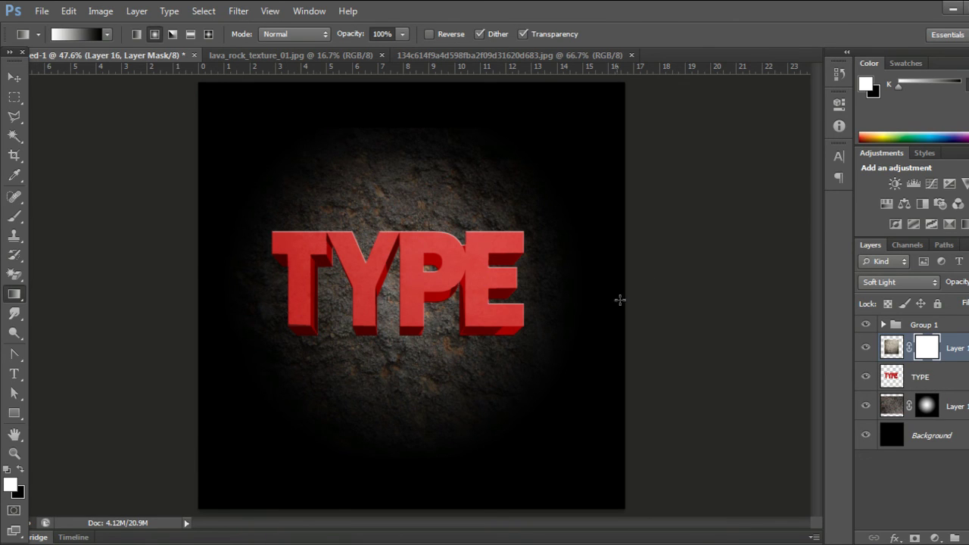
left_click(137, 10)
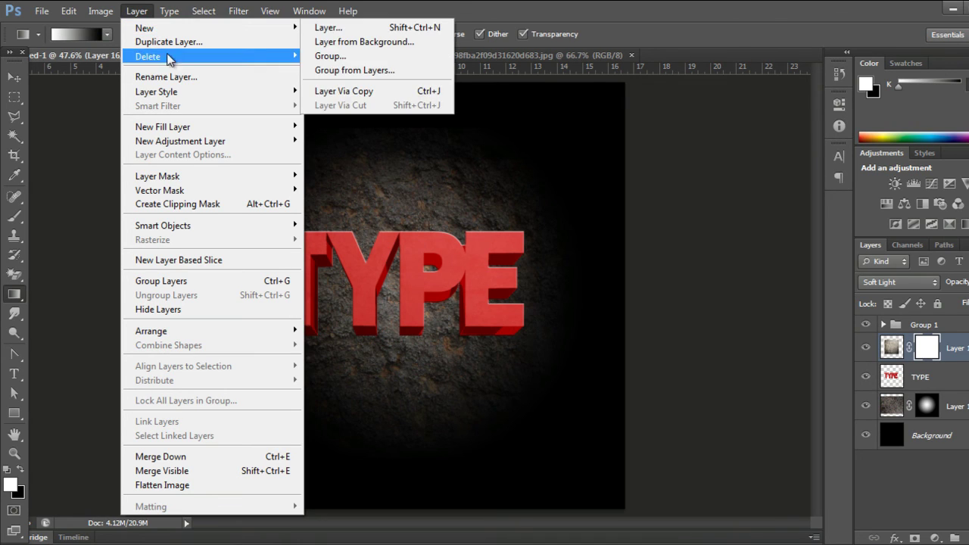
mouse_move(180, 141)
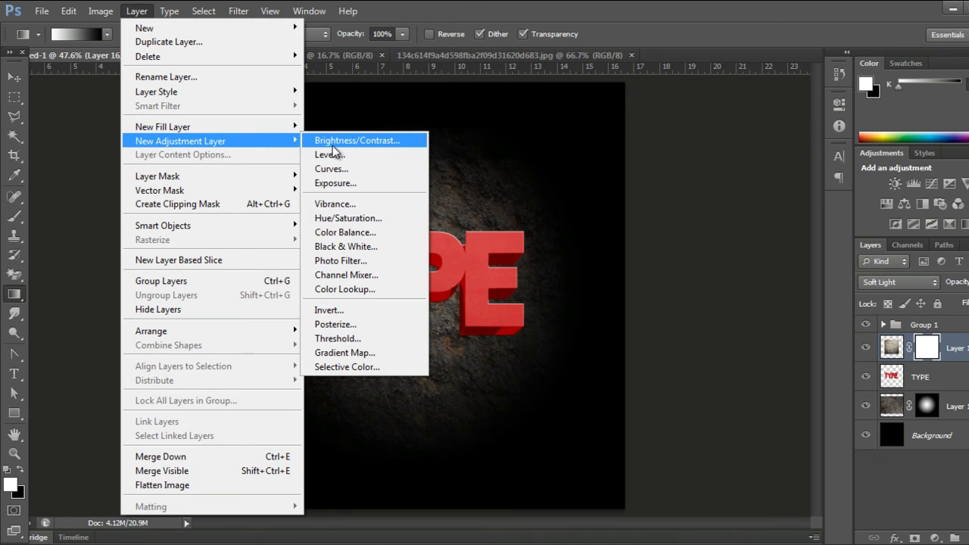
Add a Gradient Map adjustment layer and set its left stop to blue 0d0dfa
left_click(349, 356)
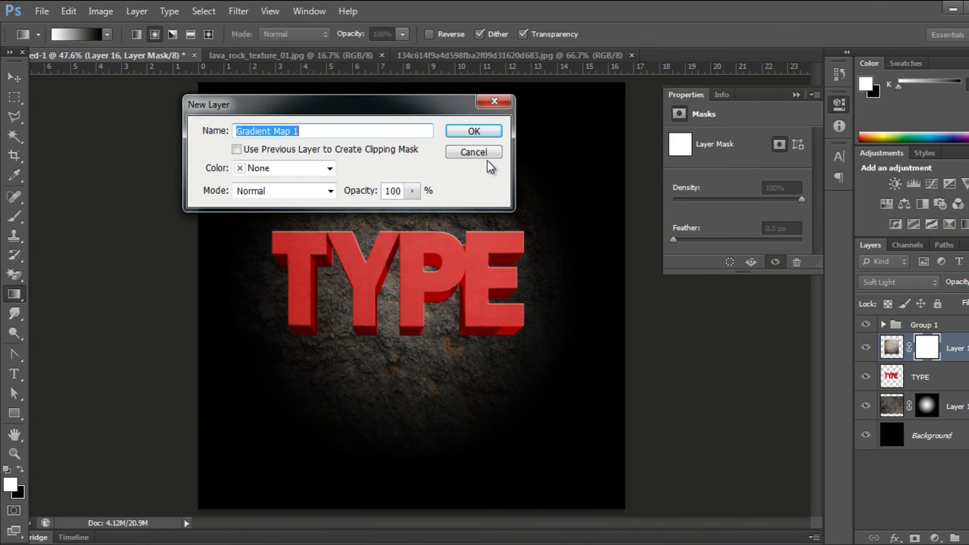
left_click(474, 132)
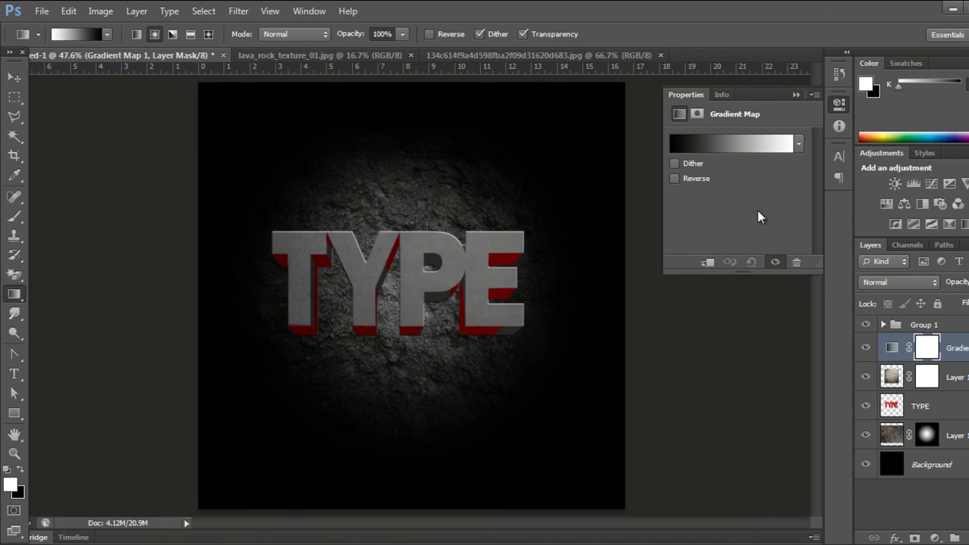
left_click(758, 149)
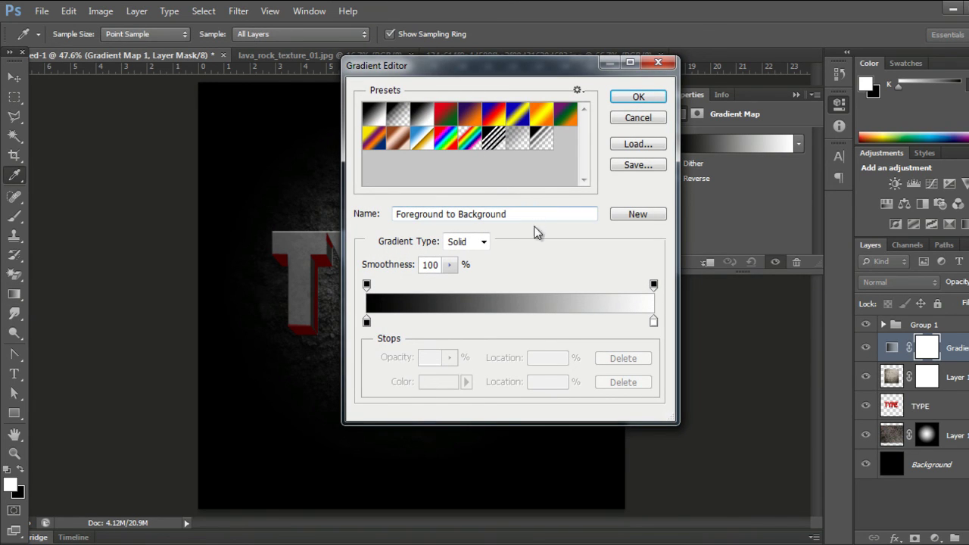
left_click(367, 321)
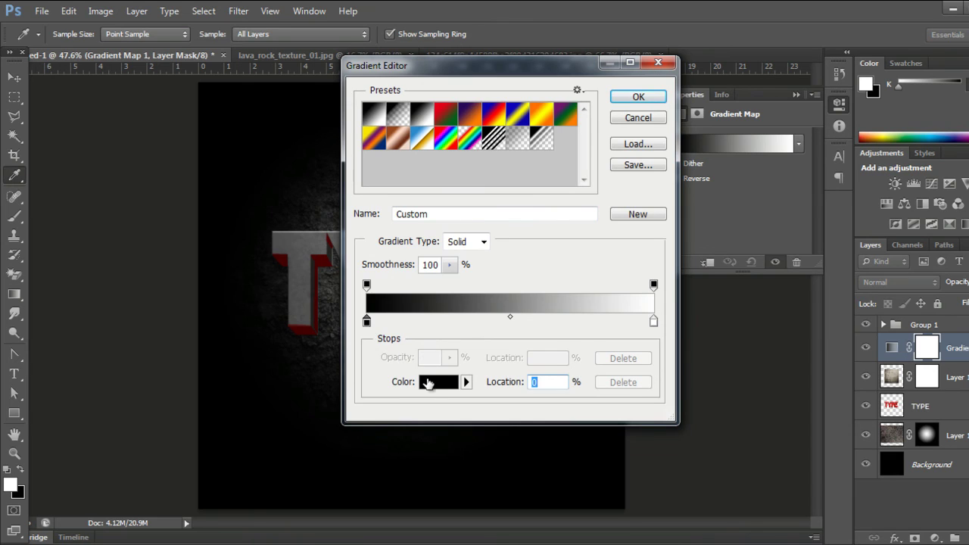
left_click(431, 382)
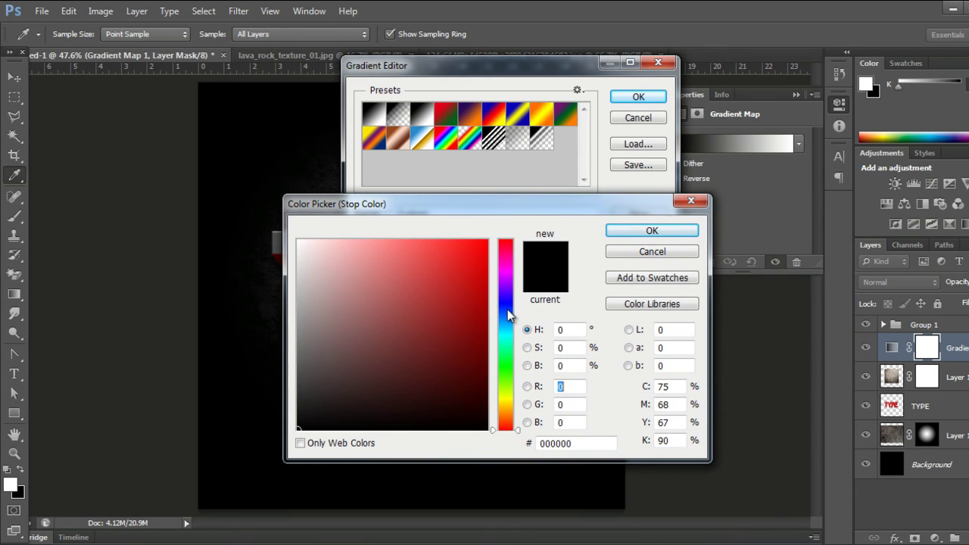
left_click(506, 303)
left_click(478, 243)
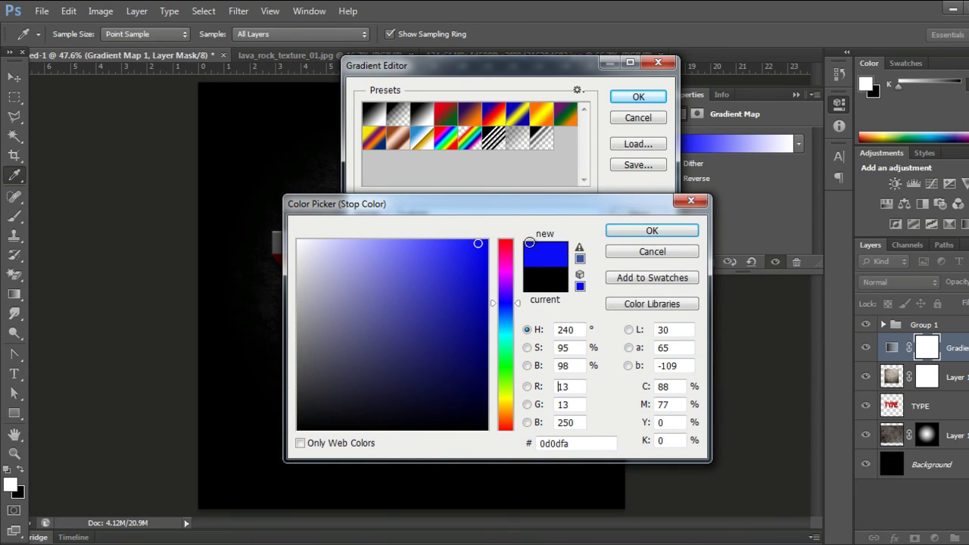
left_click(618, 231)
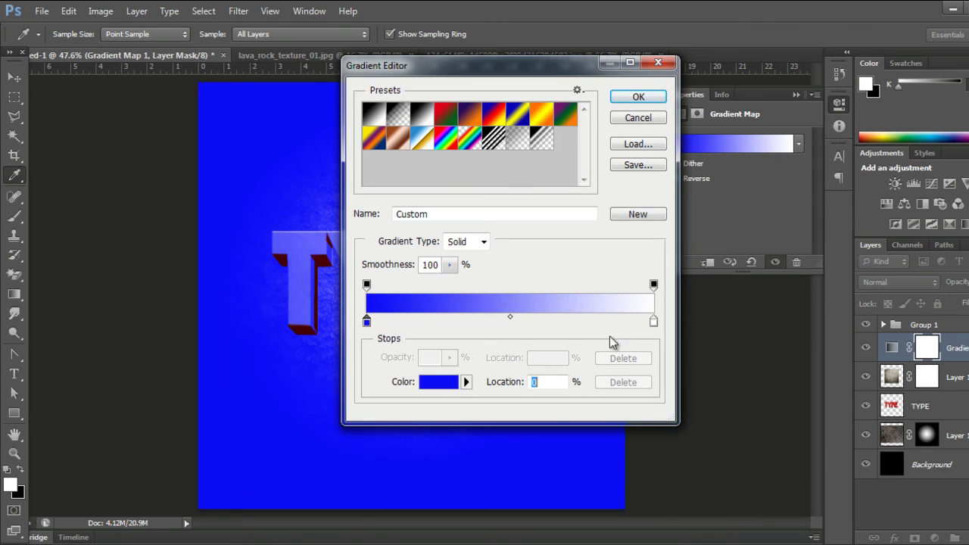
Set the gradient's right stop to yellow eaff05 and apply the blue-to-yellow map
left_click(653, 321)
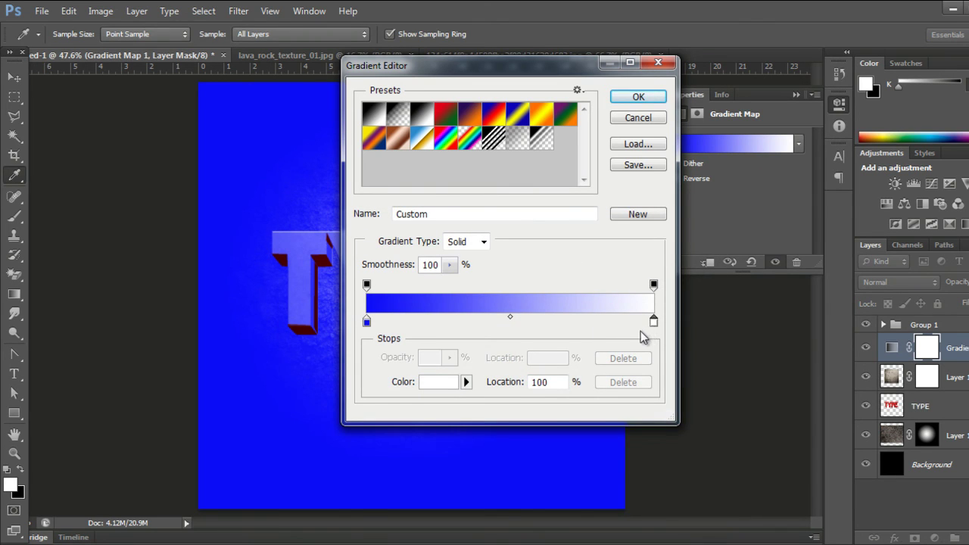
left_click(443, 382)
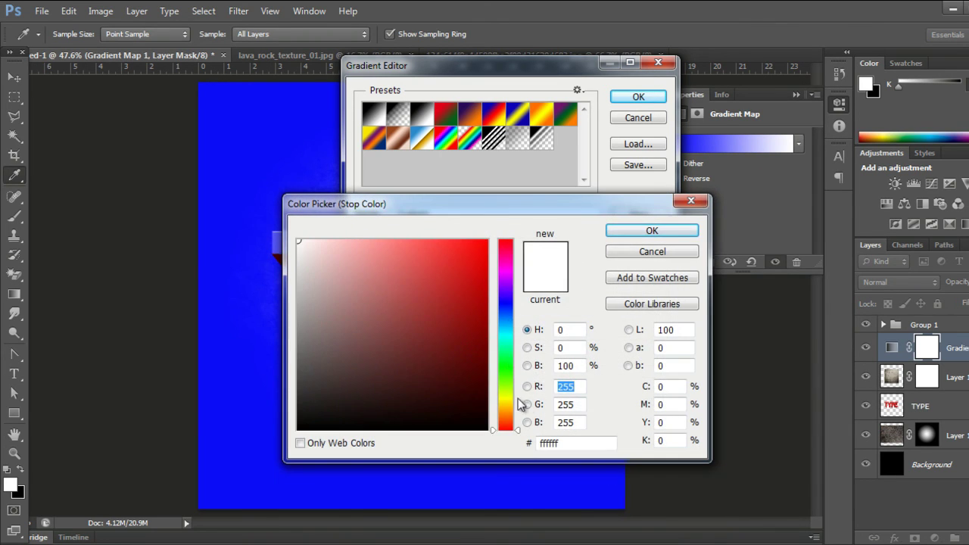
left_click(507, 396)
left_click_drag(475, 250, 484, 241)
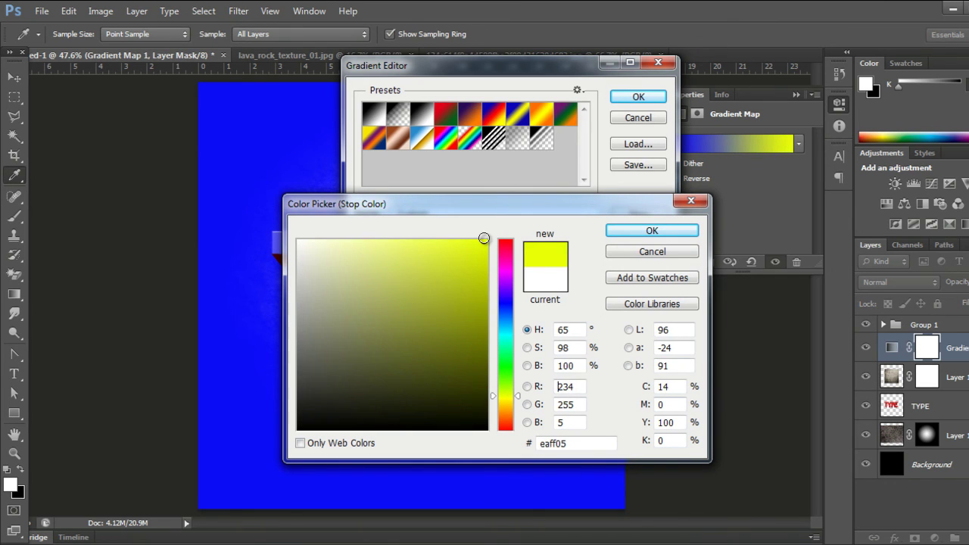
left_click(635, 230)
left_click(653, 97)
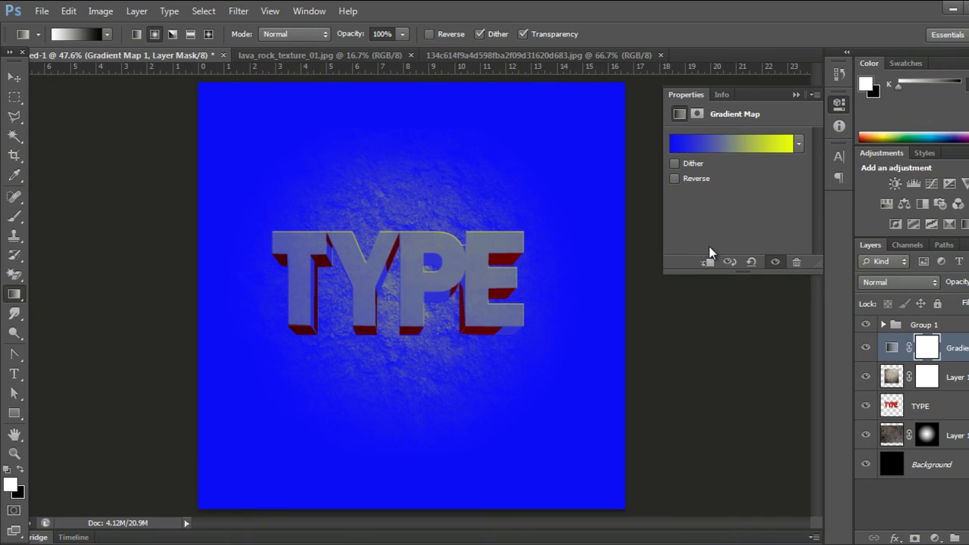
Reverse the gradient to yellow-to-blue and lower the Gradient Map layer's opacity
left_click(674, 178)
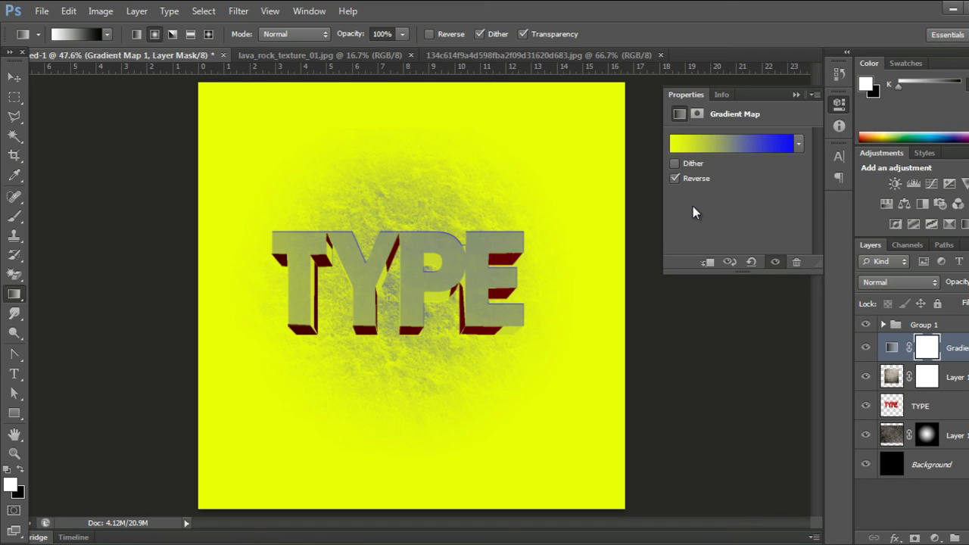
left_click(795, 97)
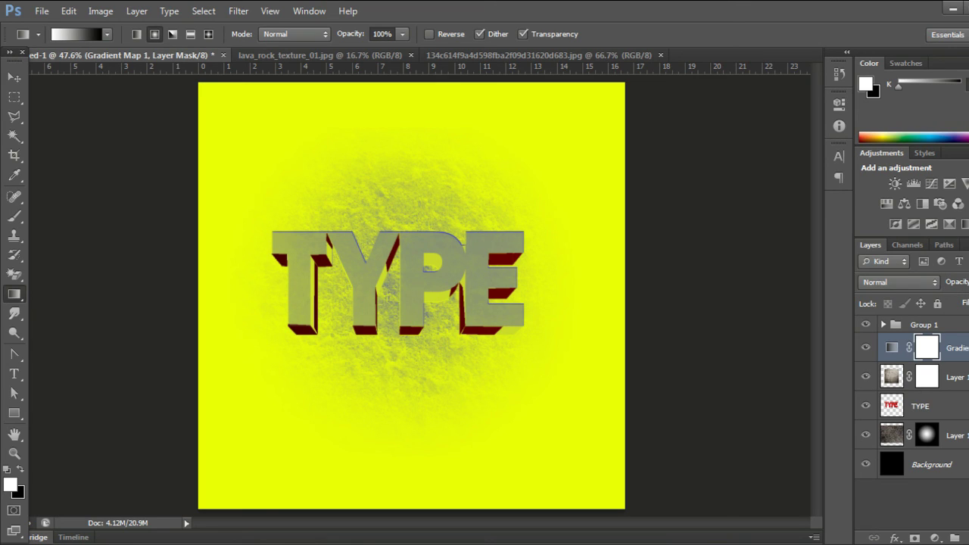
left_click(967, 281)
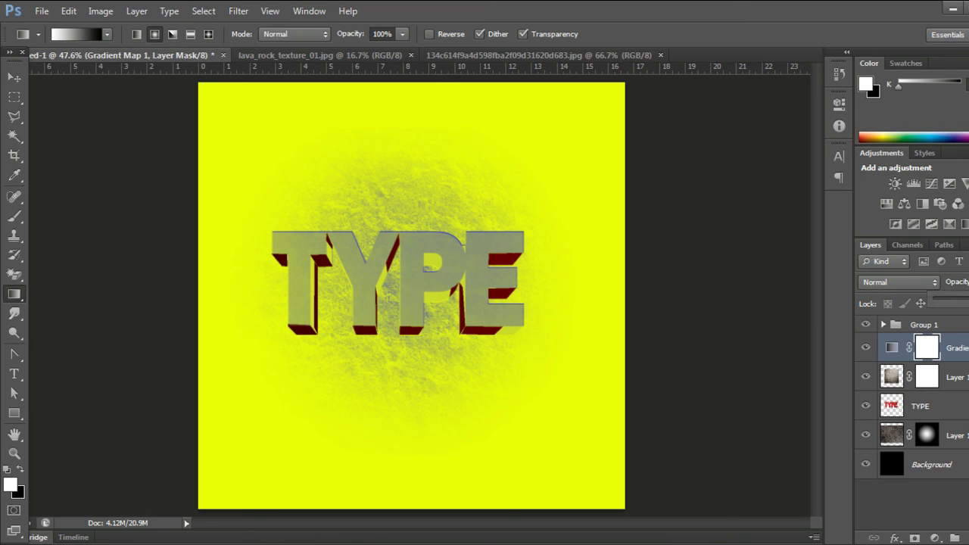
left_click_drag(966, 306, 960, 305)
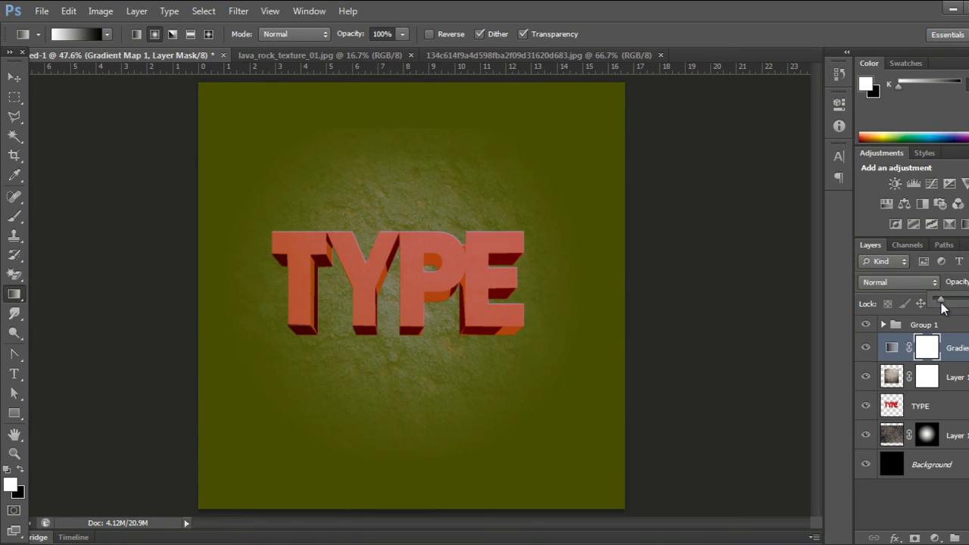
left_click_drag(960, 305, 942, 306)
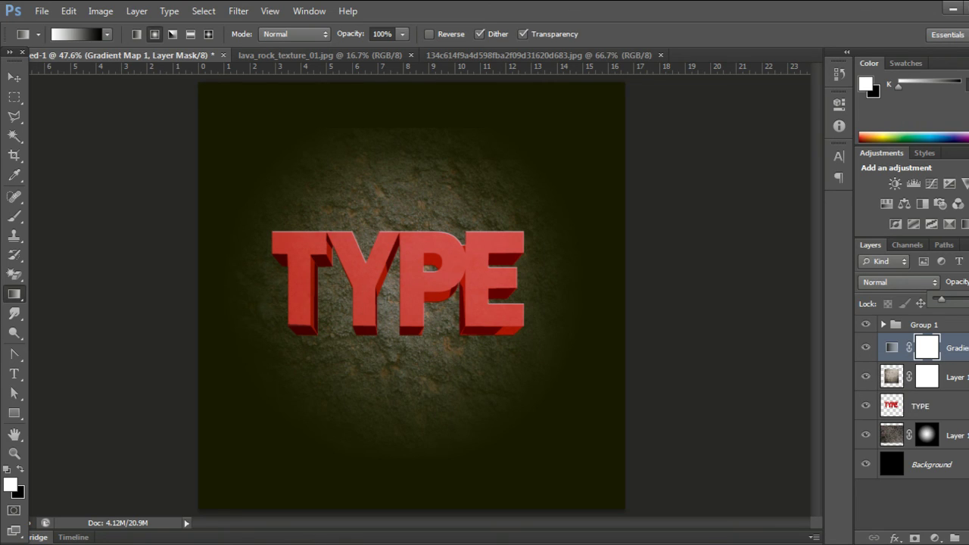
Try moving the Gradient Map layer lower, hide it to compare, then delete it
mouse_move(967, 359)
left_mouse_down()
mouse_move(962, 425)
mouse_move(949, 337)
mouse_move(951, 344)
left_mouse_up()
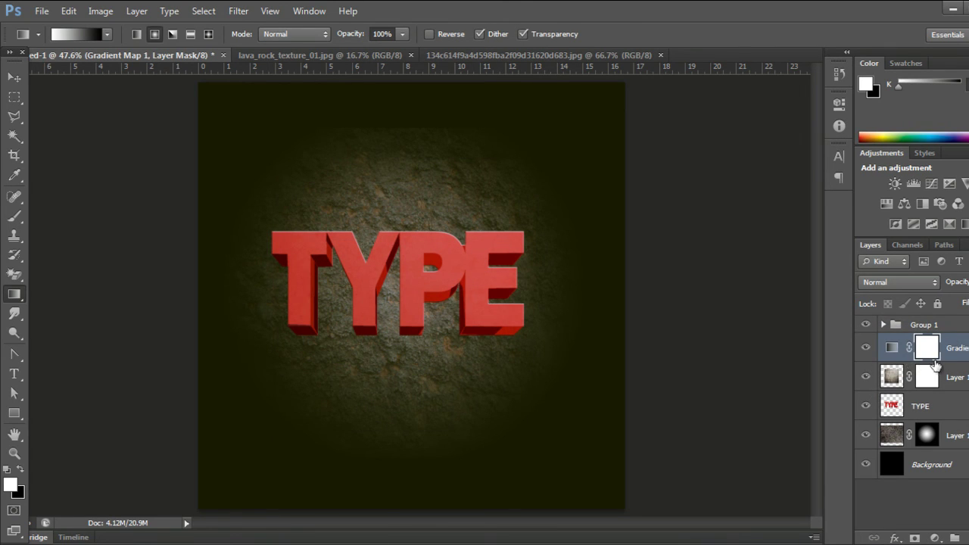
left_click(866, 348)
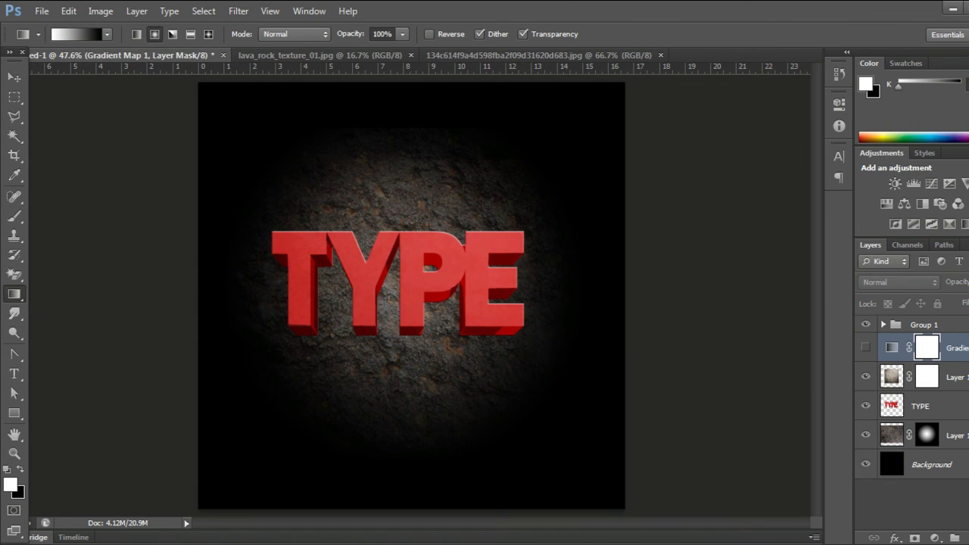
left_click_drag(931, 348, 966, 538)
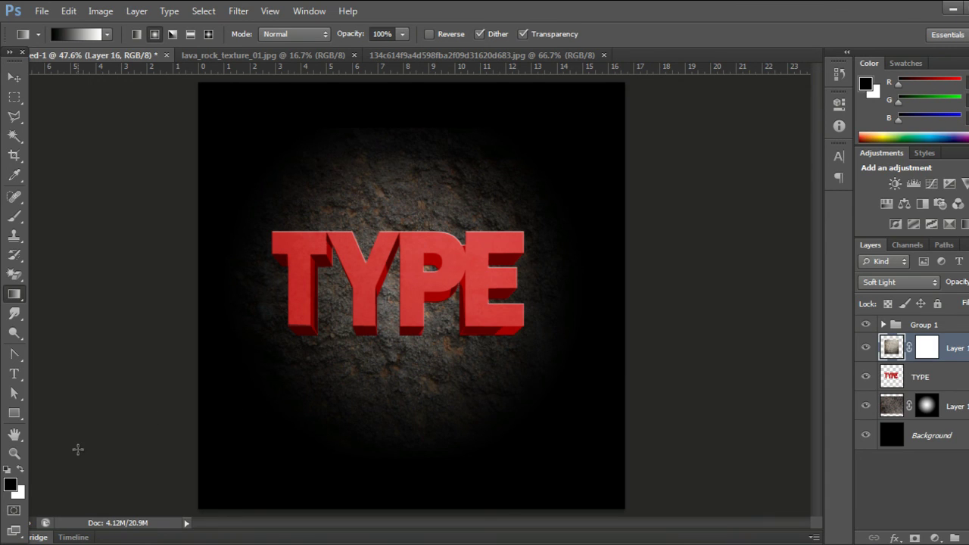
Add 'DESIGN GRAPHIC' text at 48 pt below the TYPE lettering, after trying 72 and 60 pt
left_click(15, 375)
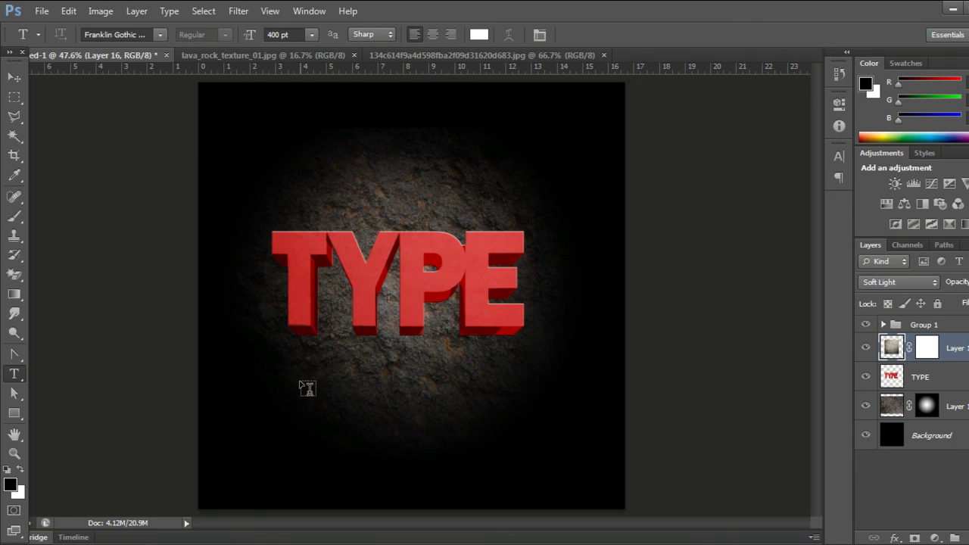
left_click(300, 378)
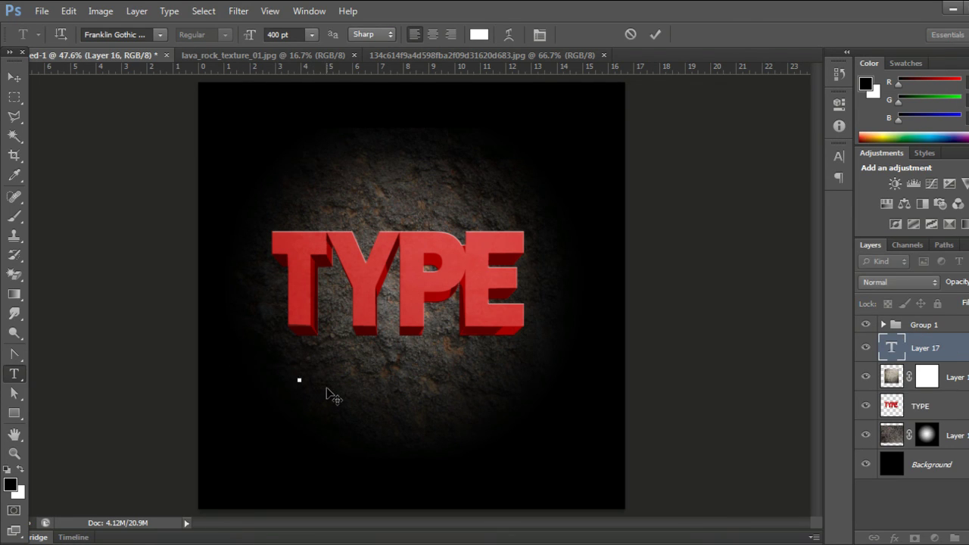
left_click(311, 34)
left_click(297, 288)
left_click(303, 35)
left_click(307, 36)
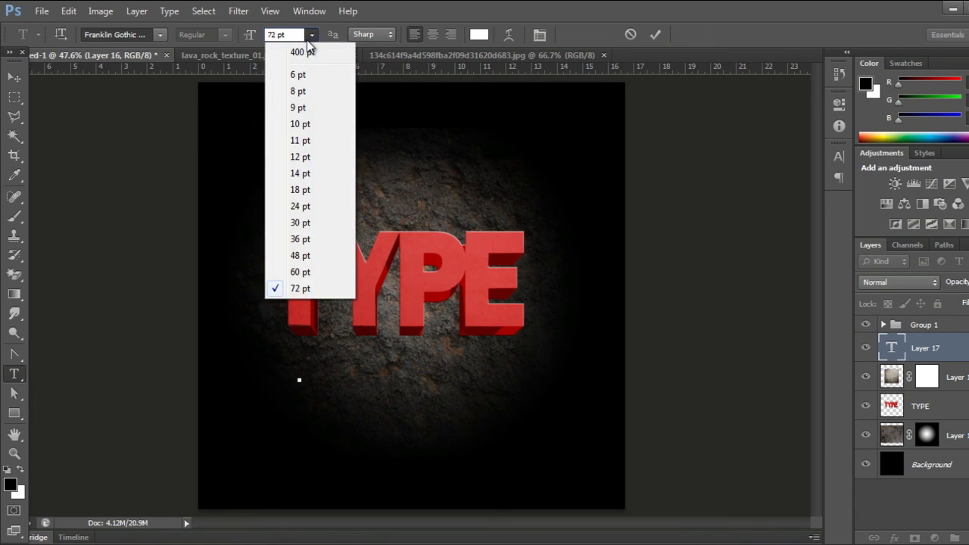
left_click(300, 272)
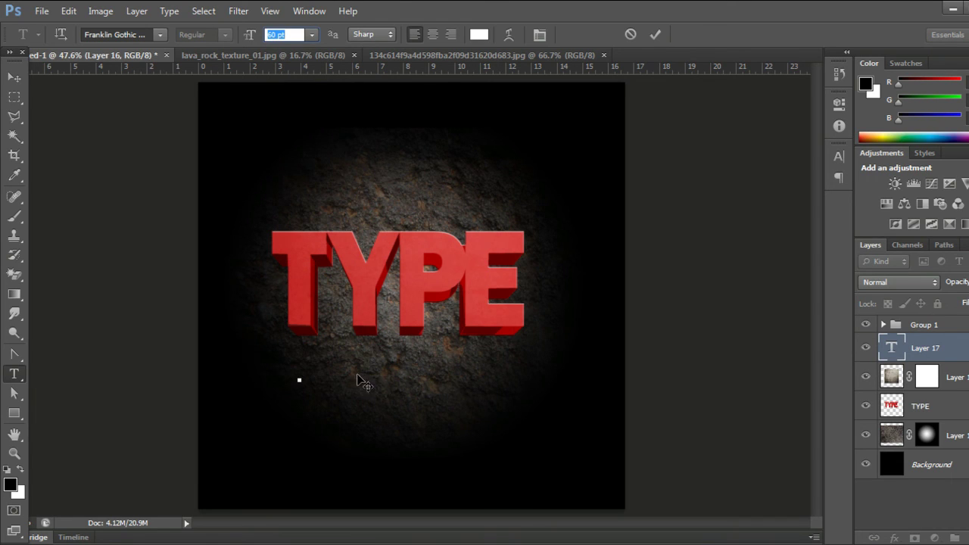
left_click(298, 377)
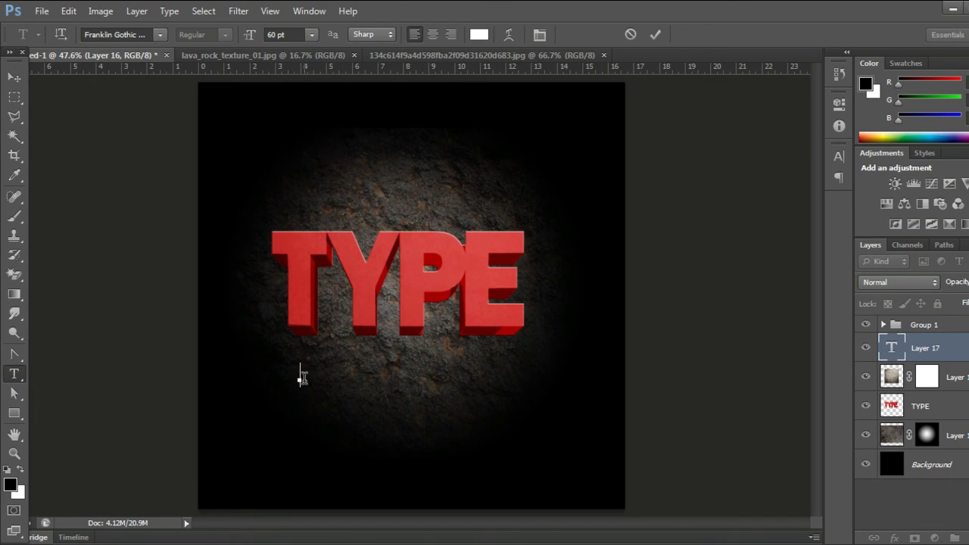
left_click(310, 35)
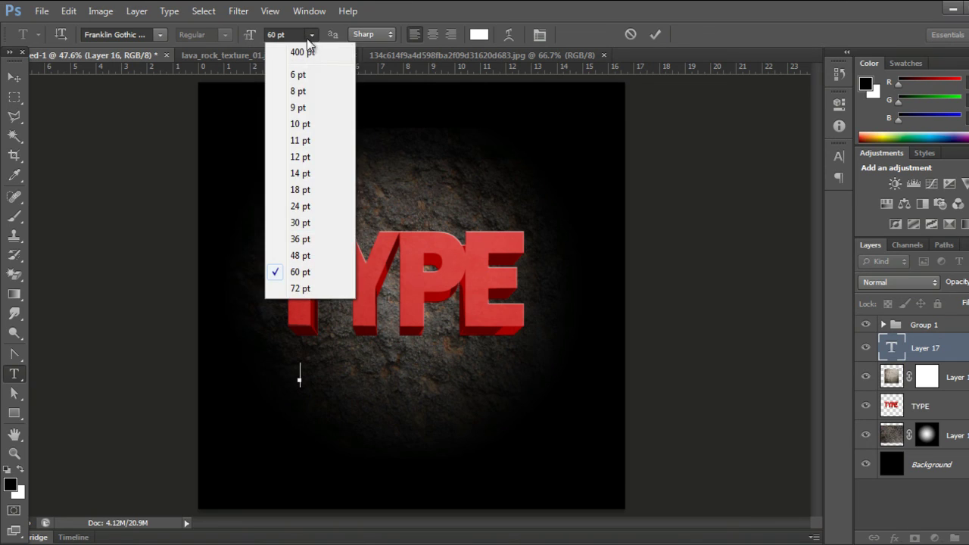
left_click(306, 257)
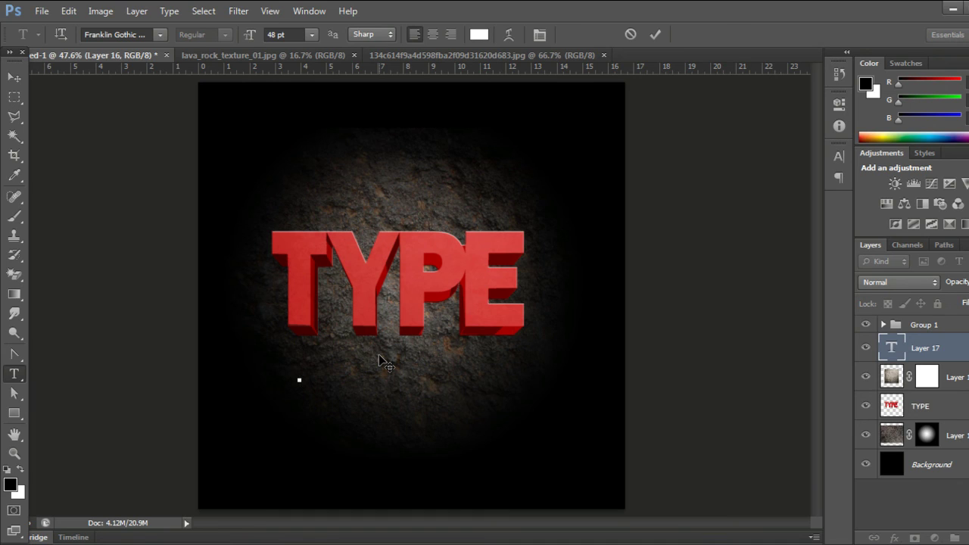
type("DESIGN GRAPHIC")
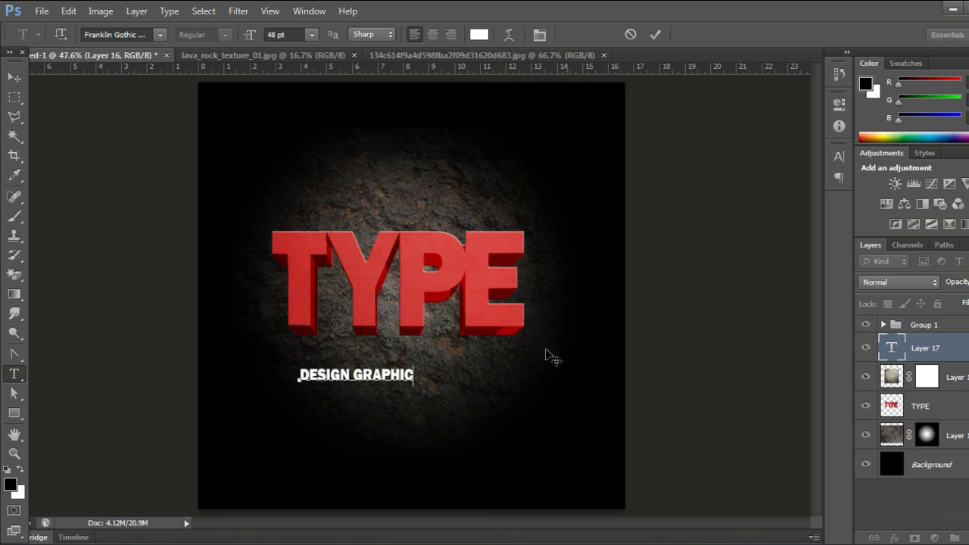
left_click(655, 34)
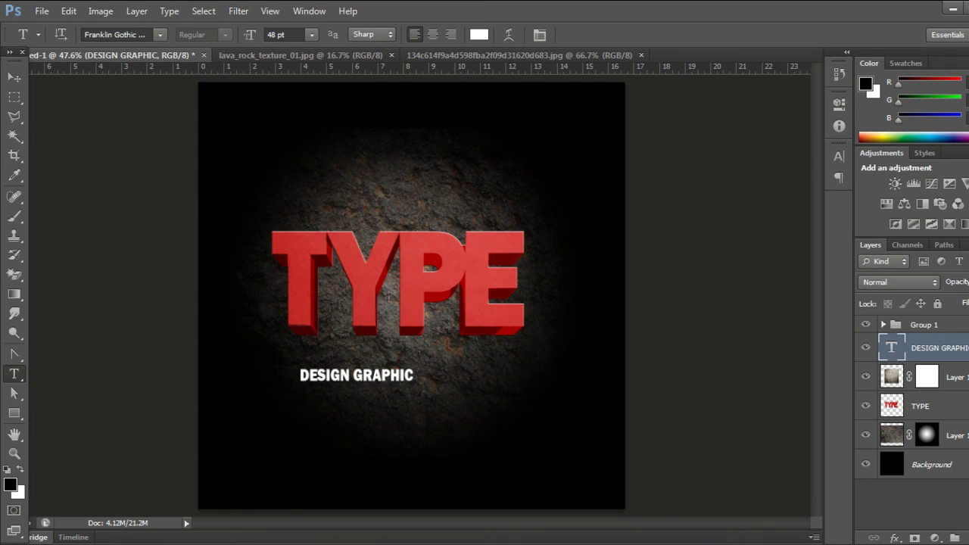
Set the DESIGN GRAPHIC text layer to Overlay blend mode and duplicate it
left_click(932, 282)
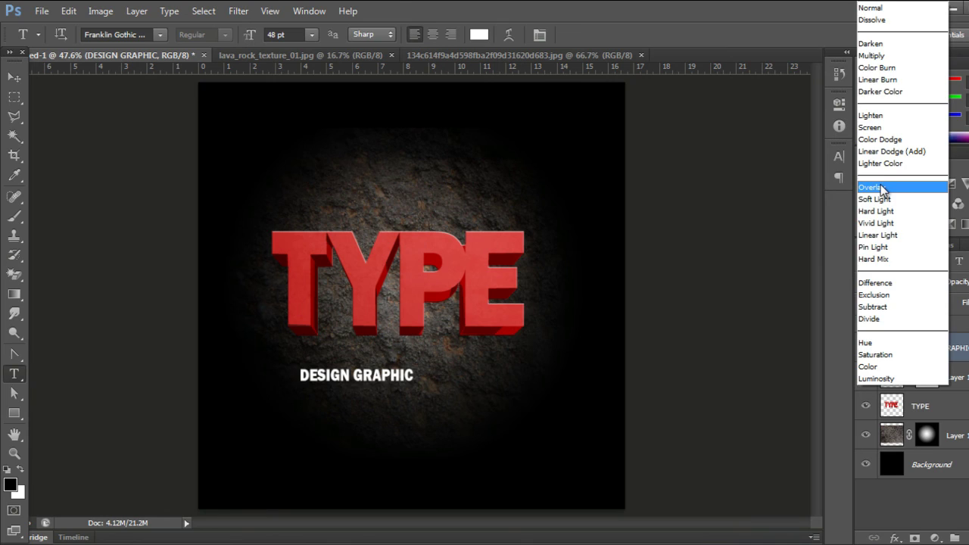
left_click(881, 187)
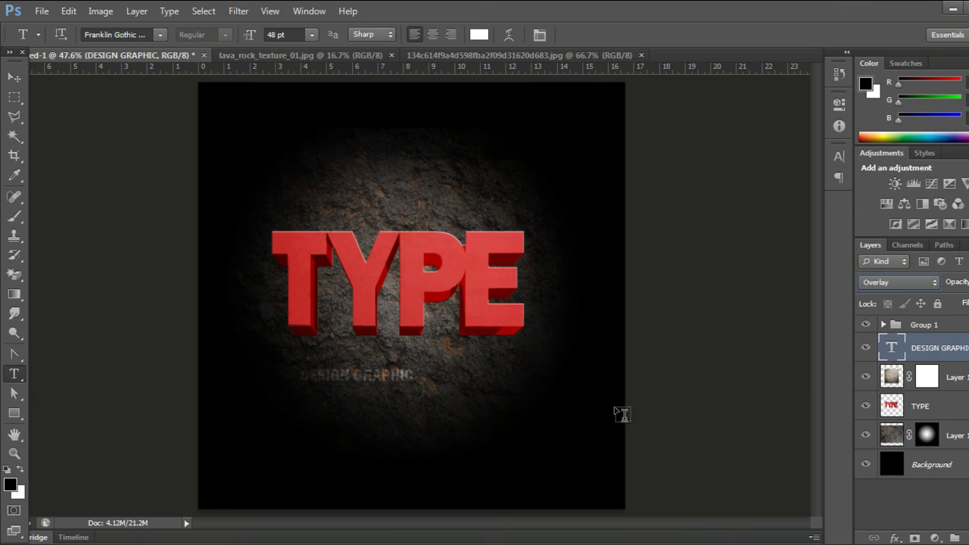
key("ctrl+j")
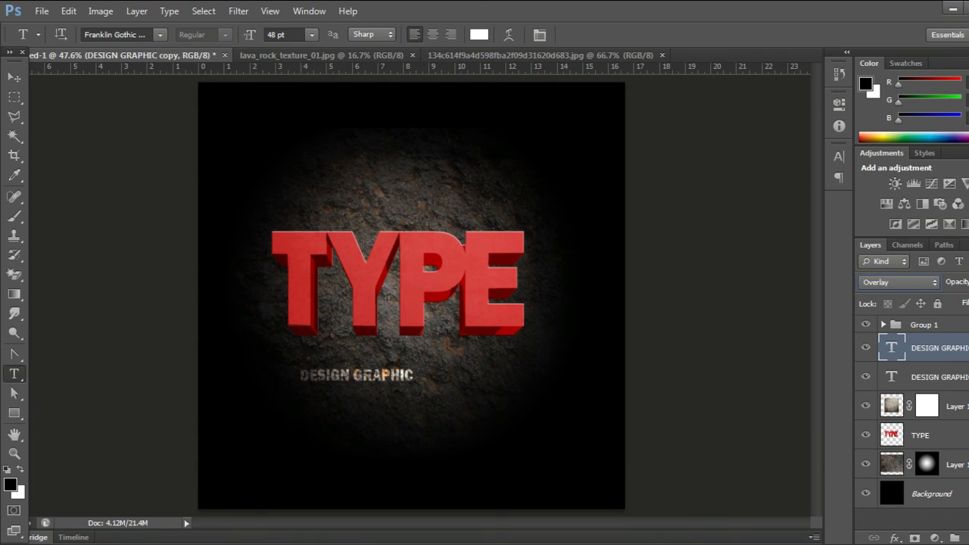
Scale both DESIGN GRAPHIC layers together to about 192% width
left_click(938, 376, "shift")
key("ctrl+t")
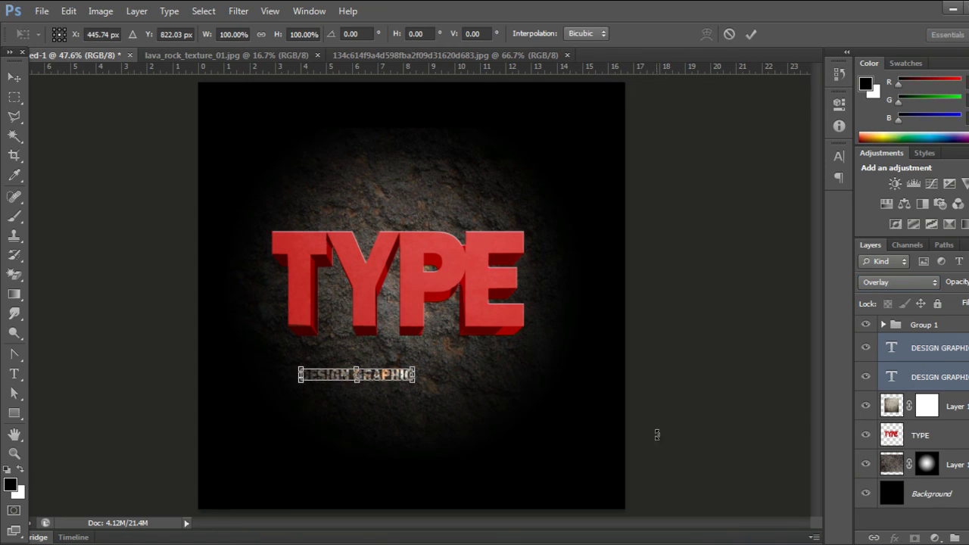
left_click_drag(415, 369, 523, 349)
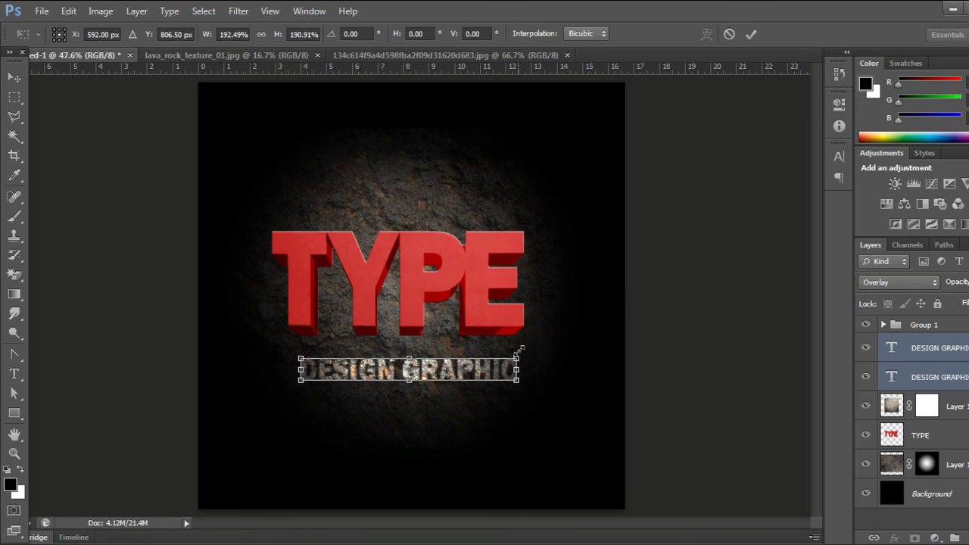
left_click(752, 34)
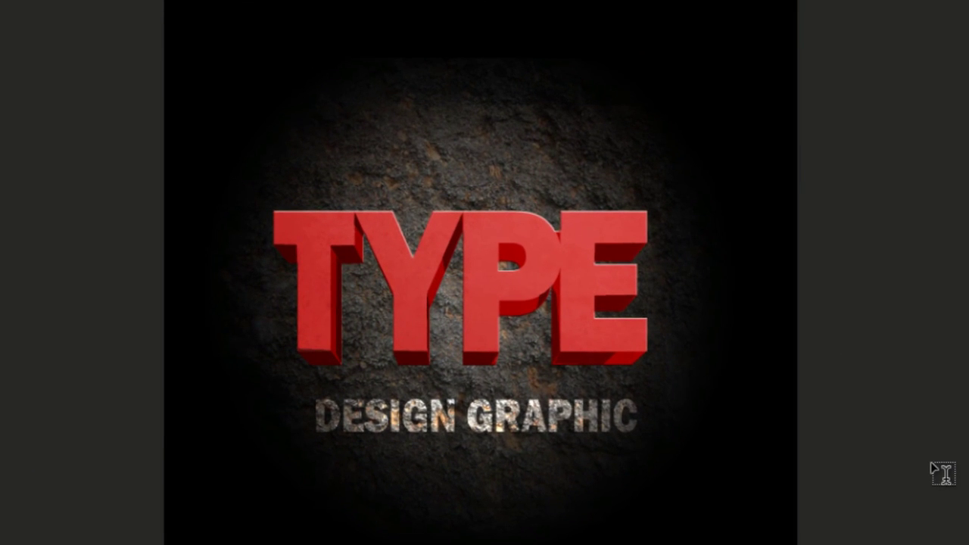
key("ctrl+minus")
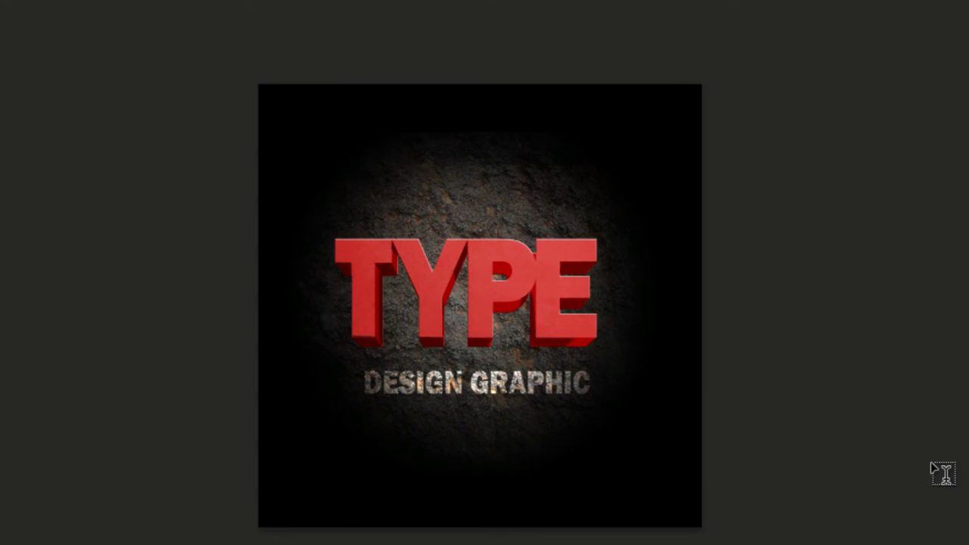
key("ctrl+plus")
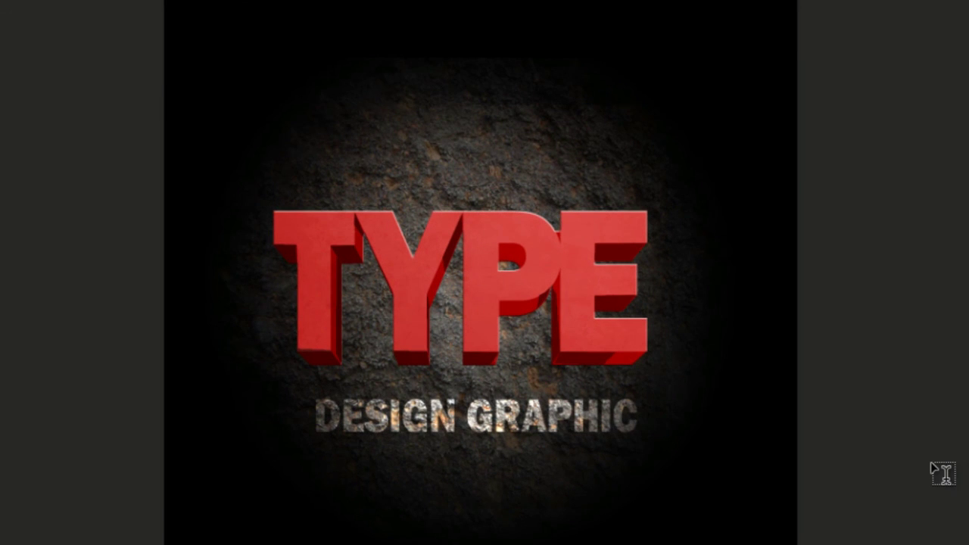